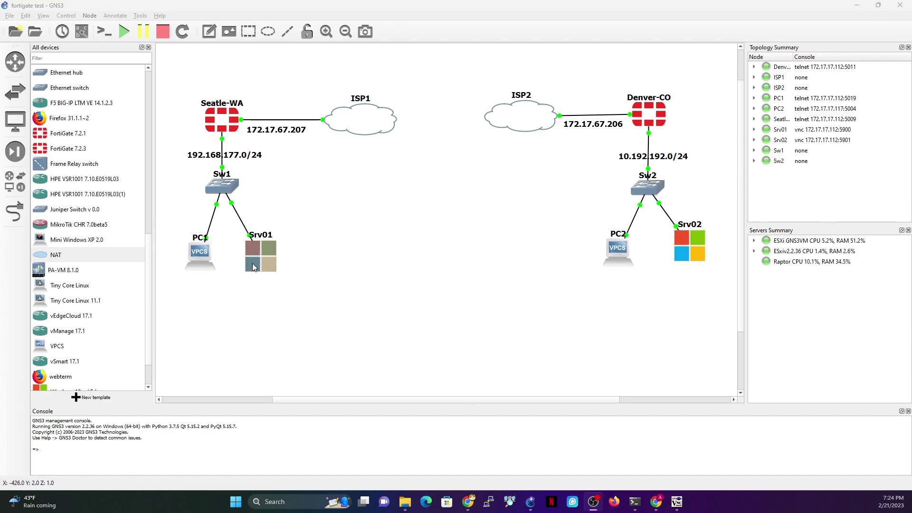
Open Srv01's console and run ipconfig, confirming address 192.168.177.1.
double_click(260, 252)
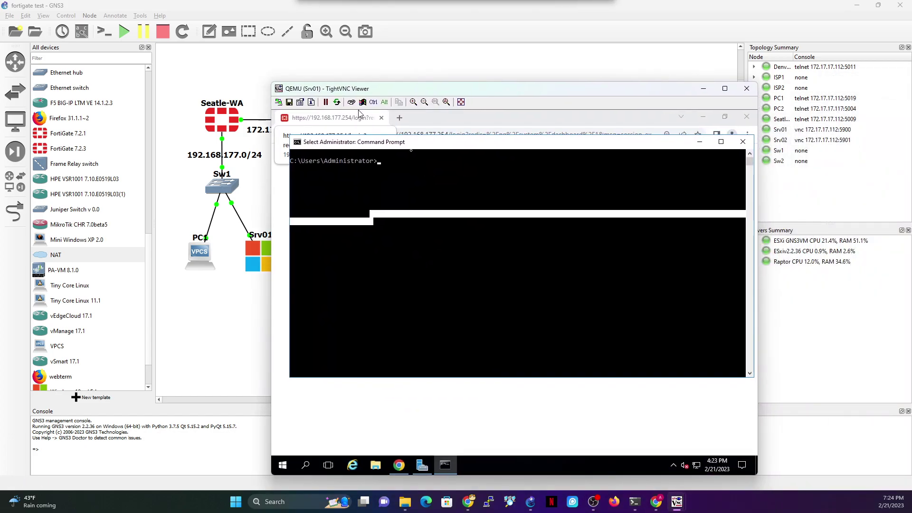
type("ipconfig")
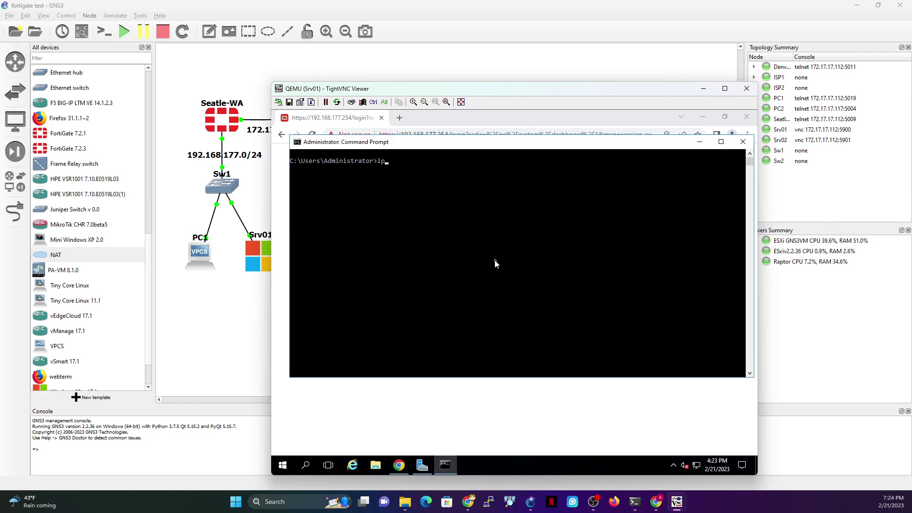
key("Return")
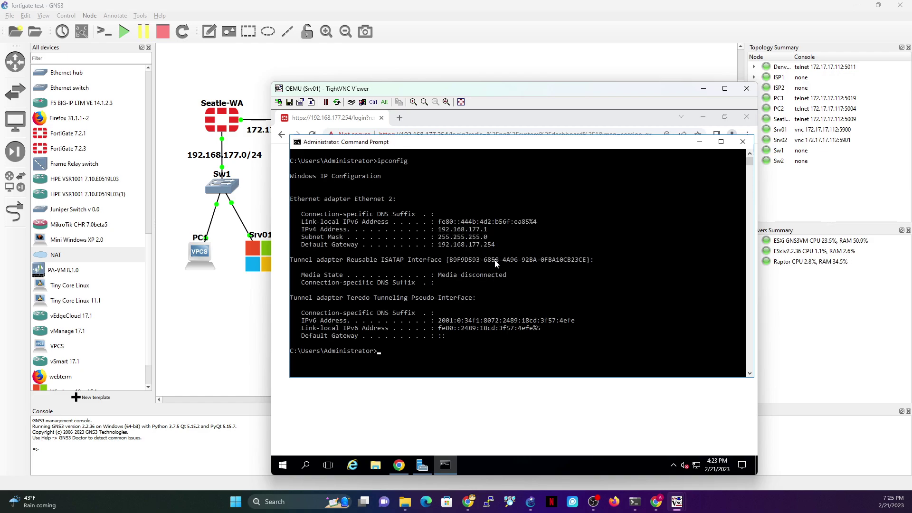
left_click_drag(504, 89, 567, 84)
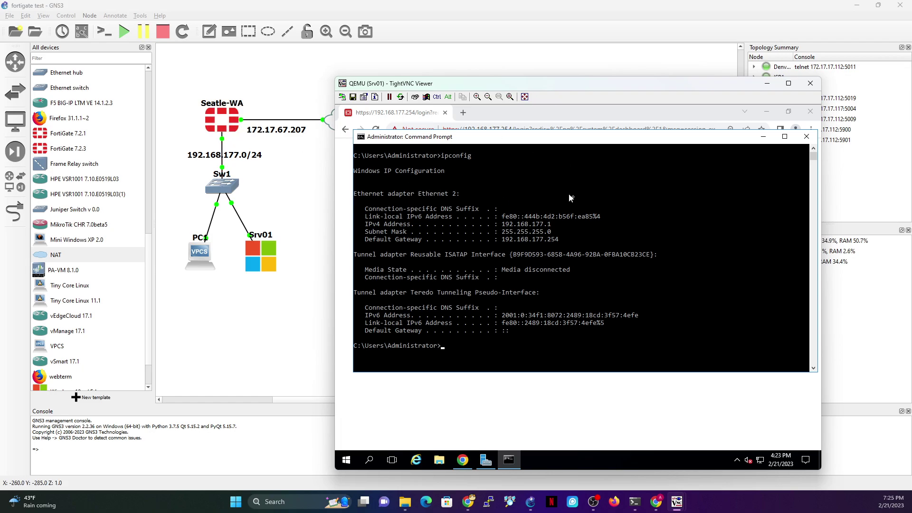
Ping gateway 192.168.177.254 from Srv01, getting 2 replies with 0% loss.
left_click_drag(565, 243, 506, 243)
left_click(593, 239)
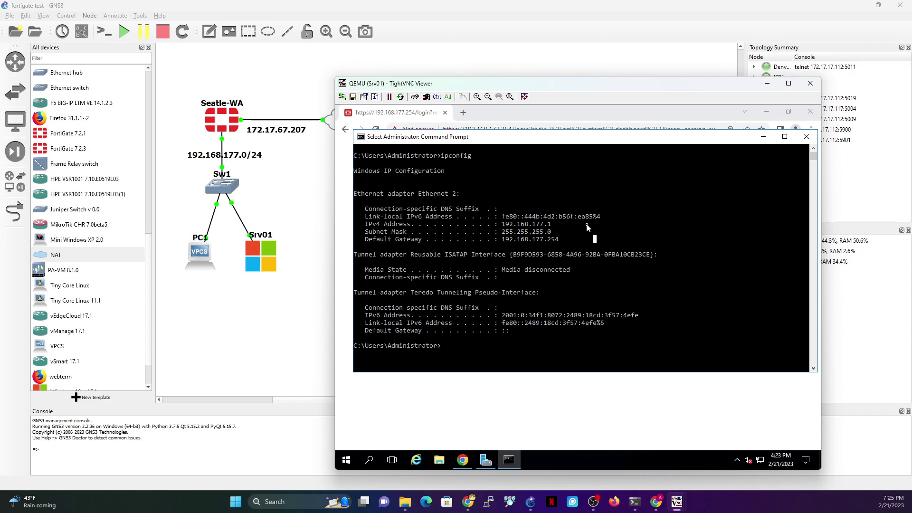
type("ping 192.168.177.254")
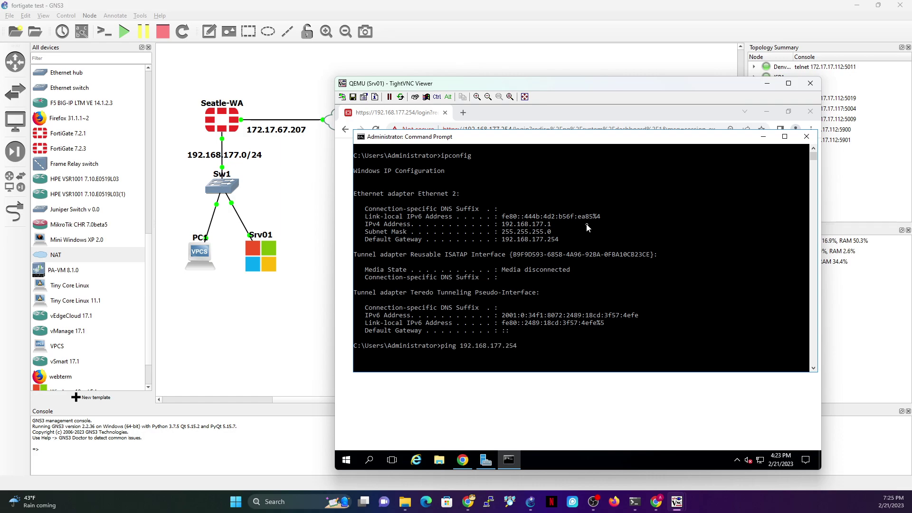
key("Return")
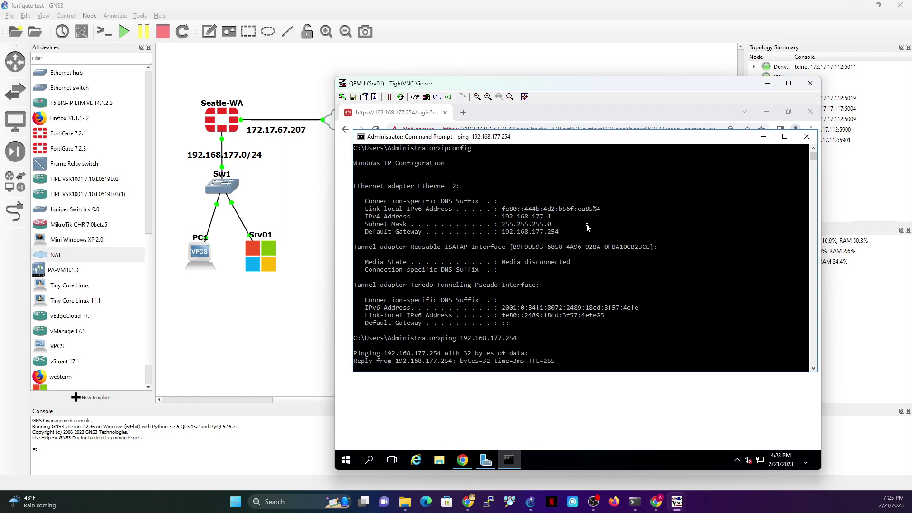
key("ctrl+c")
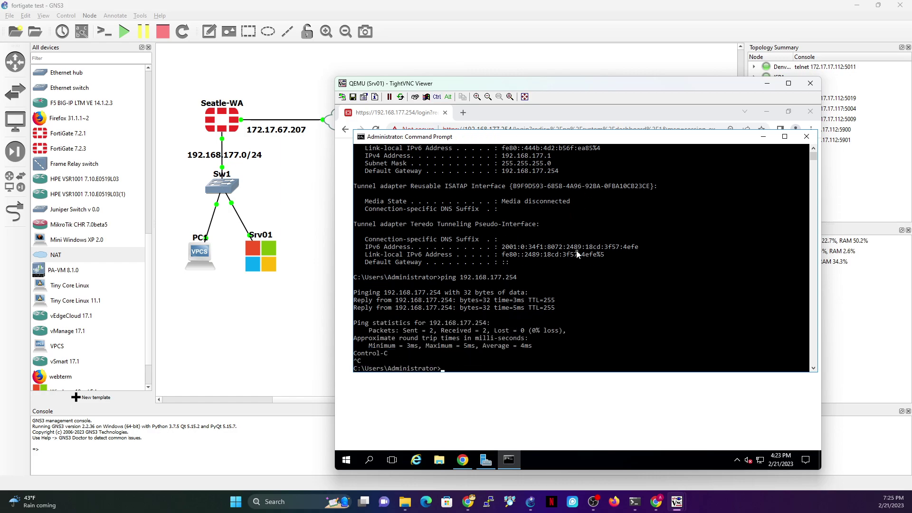
left_click(513, 118)
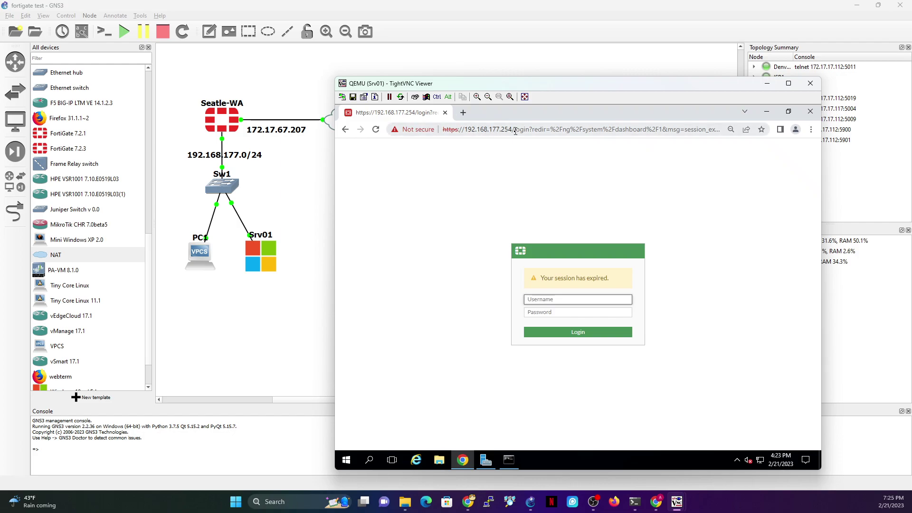
left_click_drag(513, 129, 859, 138)
key("BackSpace")
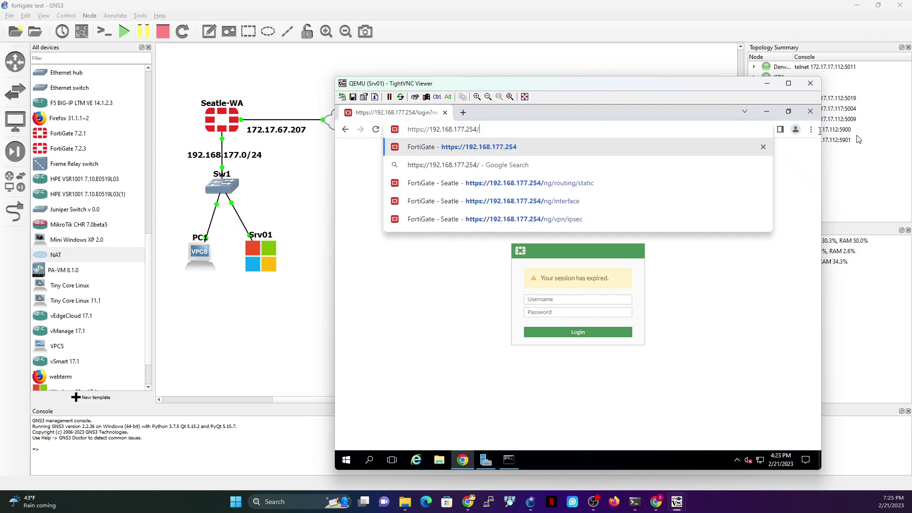
key("Return")
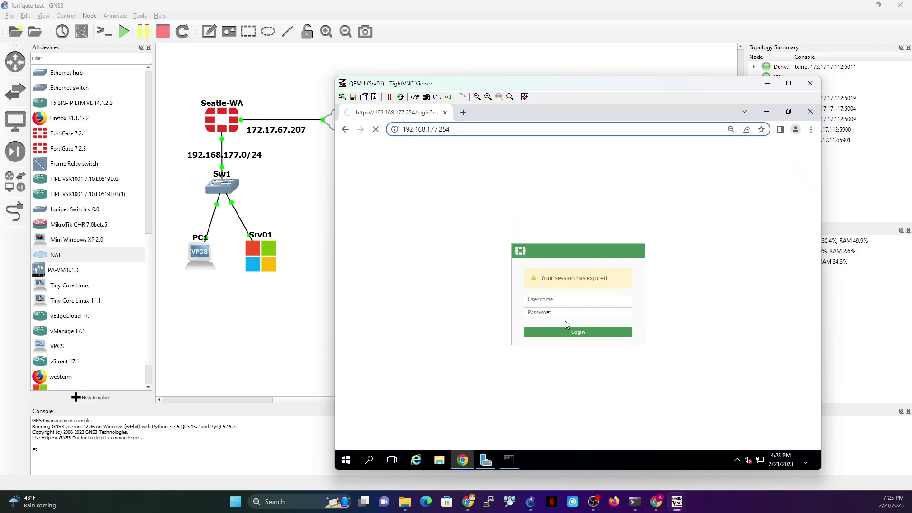
left_click(550, 298)
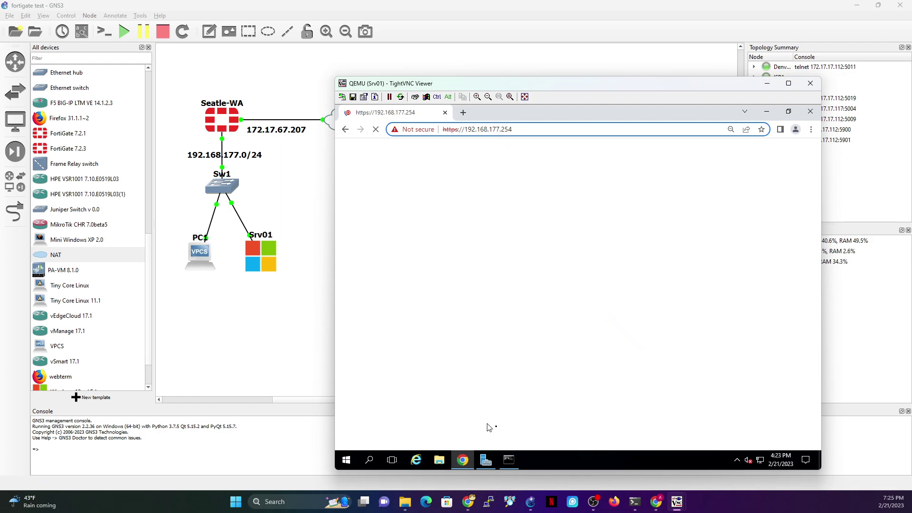
left_click(512, 458)
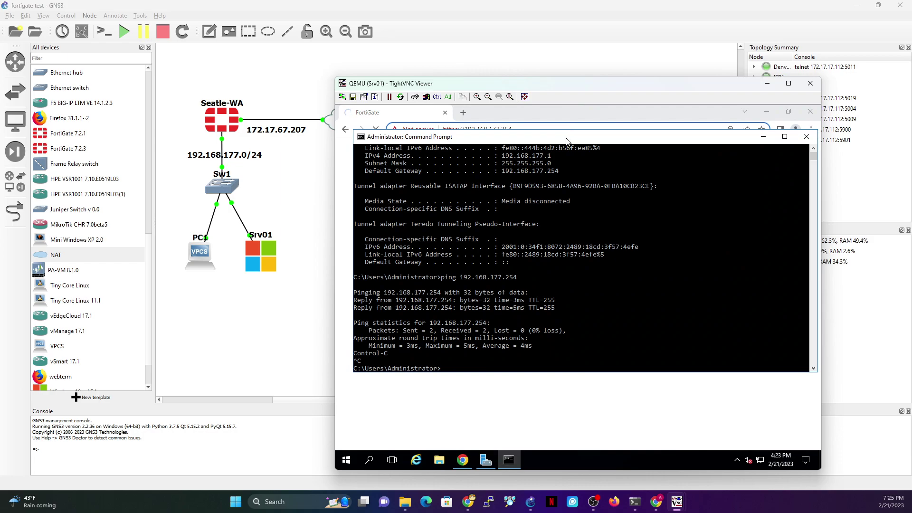
Ping the remote FortiGate 172.17.67.206 from Srv01, receiving 4 of 4 replies.
left_click_drag(589, 86, 291, 126)
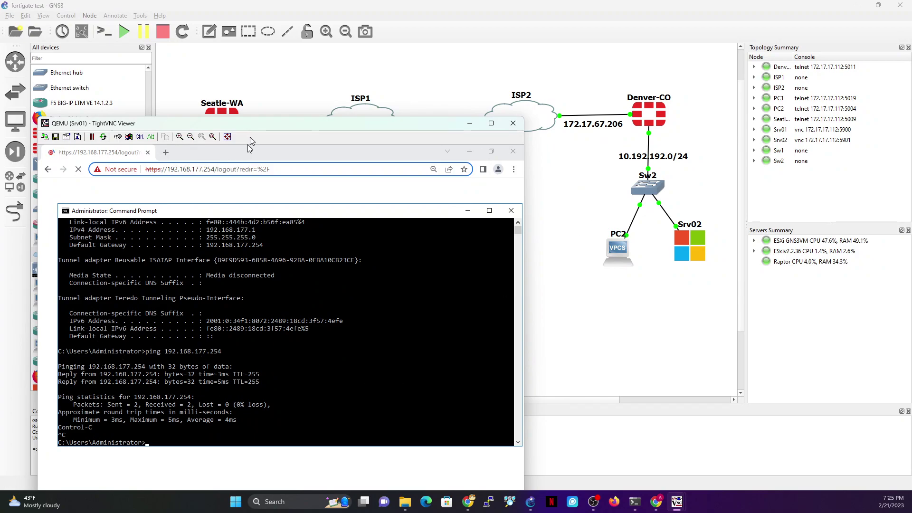
left_click_drag(252, 128, 542, 152)
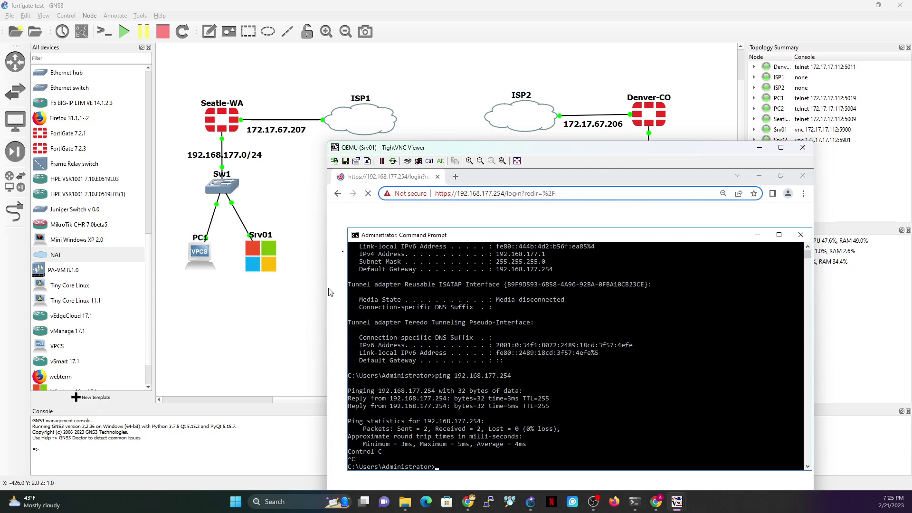
left_click_drag(601, 149, 364, 147)
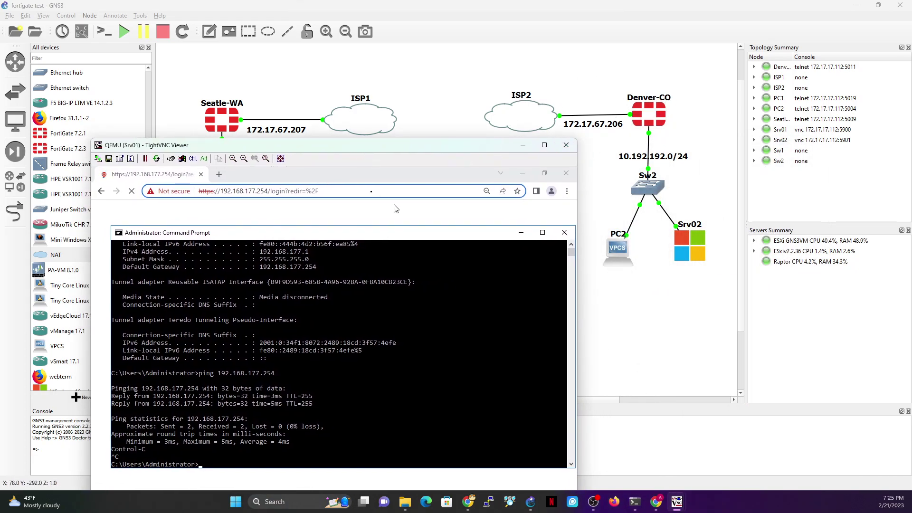
left_click_drag(357, 145, 336, 117)
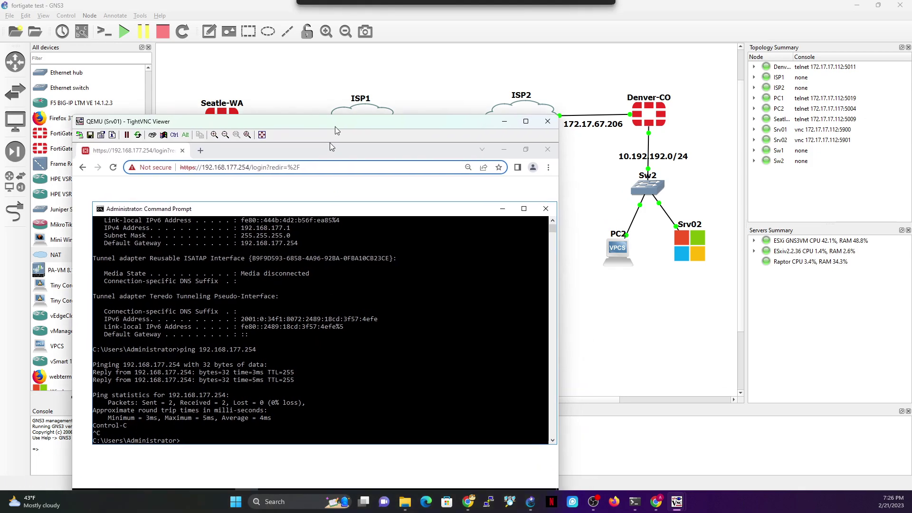
left_click(346, 337)
type("ping 172.17.67.206")
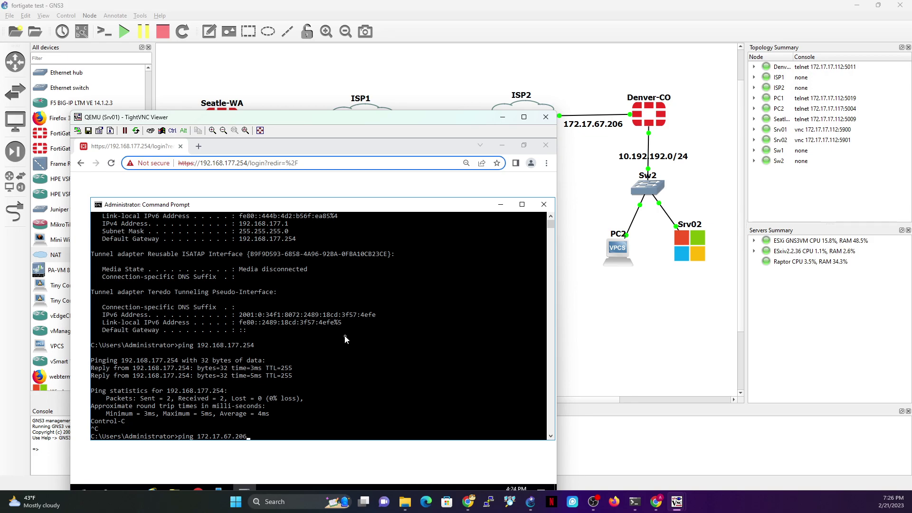
key("Return")
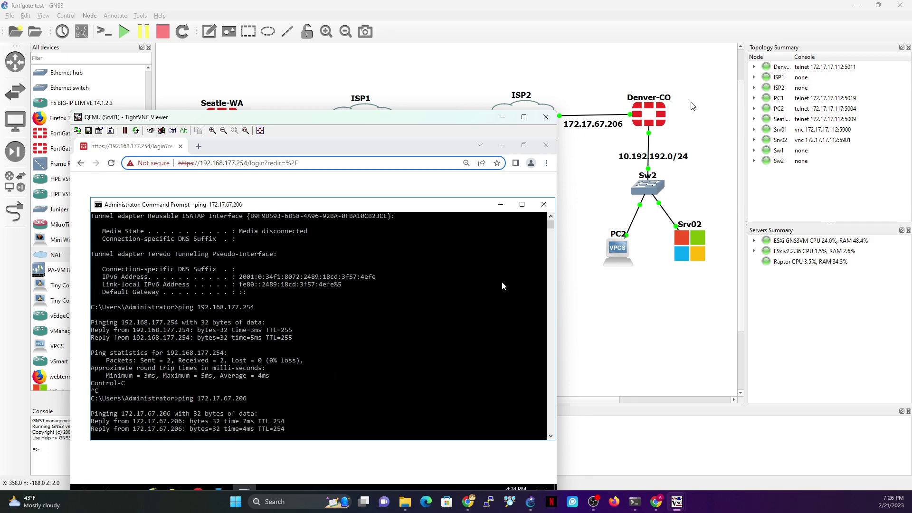
mouse_move(287, 119)
left_mouse_down()
mouse_move(358, 238)
mouse_move(306, 119)
left_mouse_up()
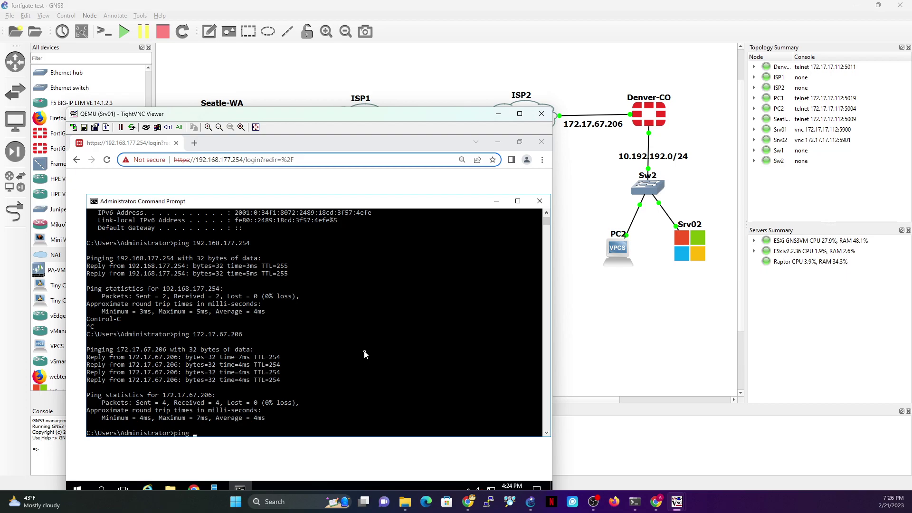
Fix the mistyped 8.8.8 ping and ping 8.8.8.8 from Srv01 with 0% loss.
key("Return")
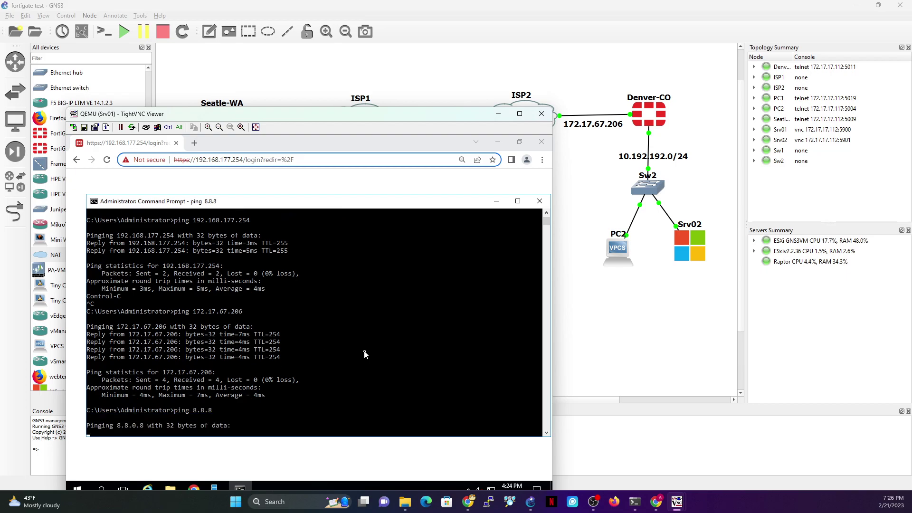
key("ctrl+c")
key("Up")
type(".8")
key("Return")
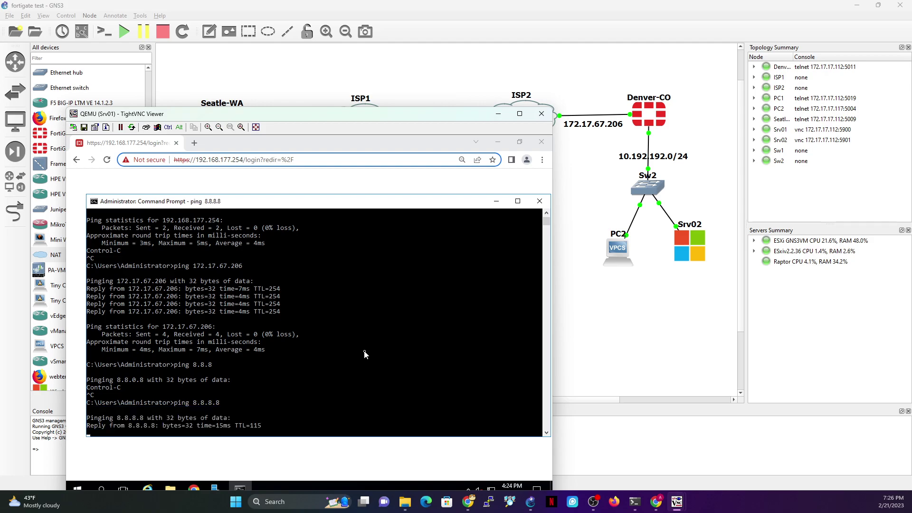
key("ctrl+c")
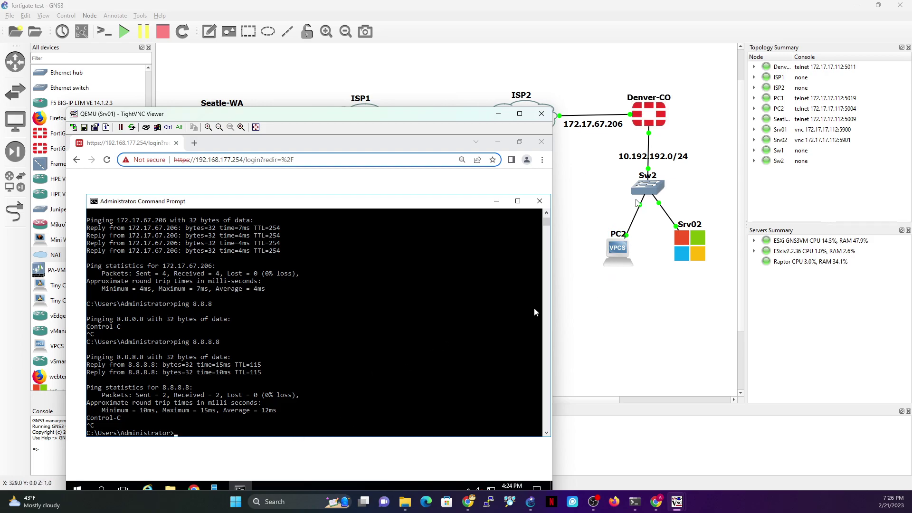
left_click(306, 405)
Ping 10.192.192.254 from Srv01, which times out, and bring Srv02's console beside it.
type("ping 10.192.192.254")
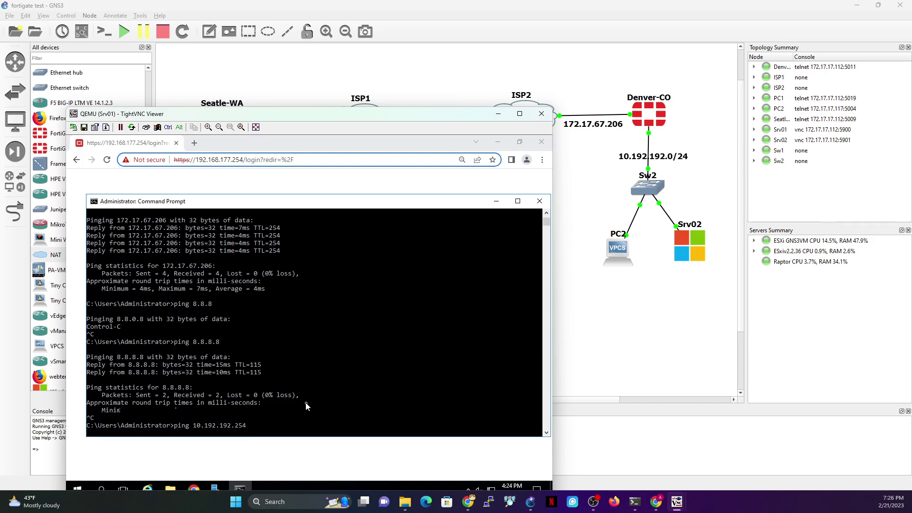
key("Return")
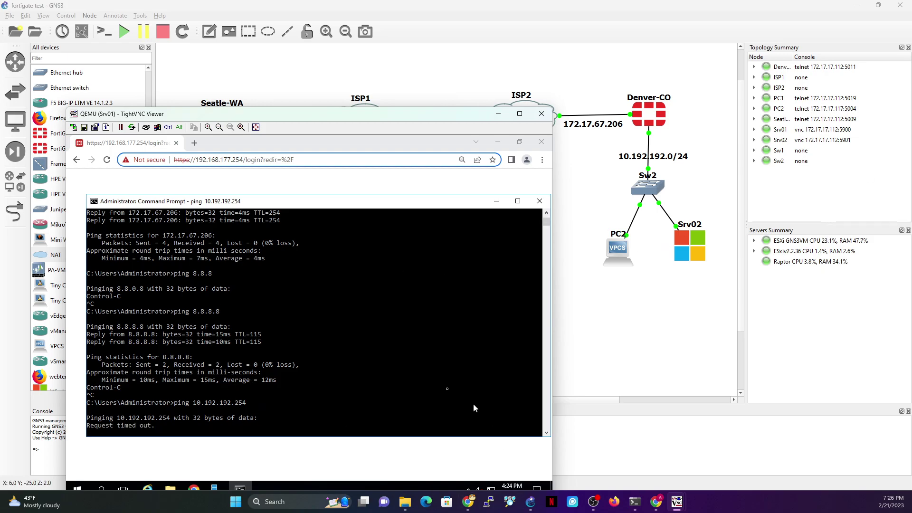
left_click_drag(760, 108, 606, 72)
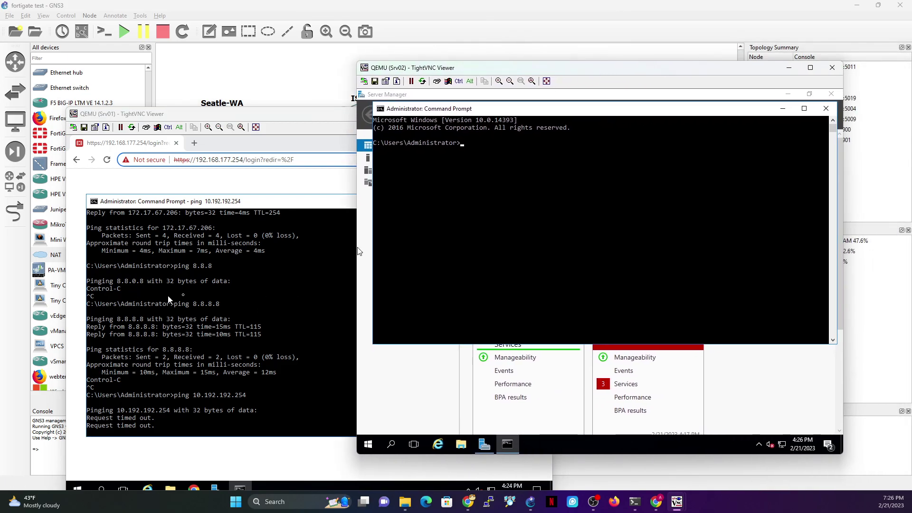
Run ipconfig on Srv02 and copy its gateway address 10.192.192.254.
left_click(629, 249)
type("ipconfig")
key("Return")
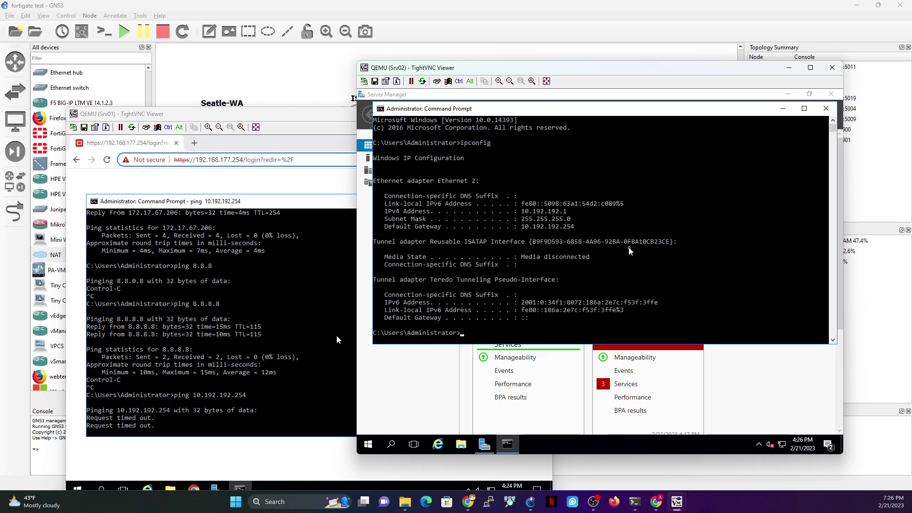
left_click_drag(525, 227, 579, 227)
right_click(623, 230)
Ping gateway 10.192.192.254 from Srv02, getting 0% loss.
type("ping 10.")
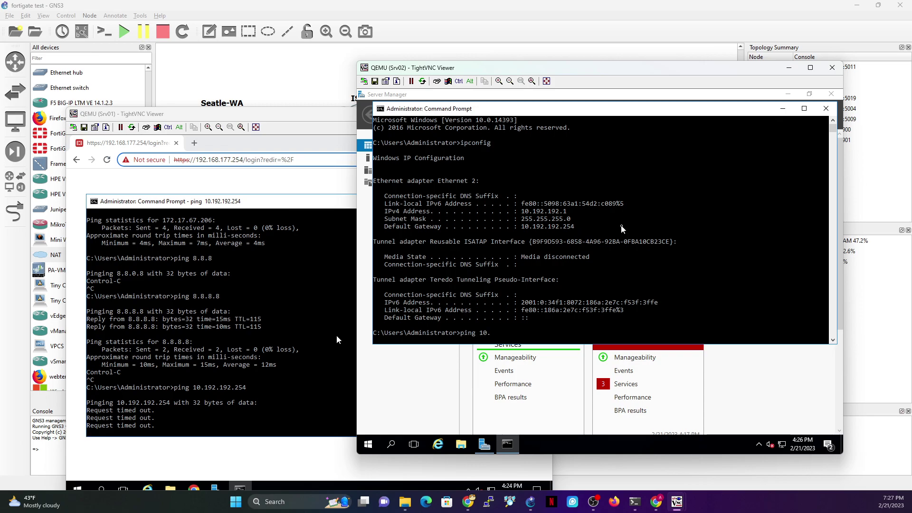
type("192.192.254")
key("Return")
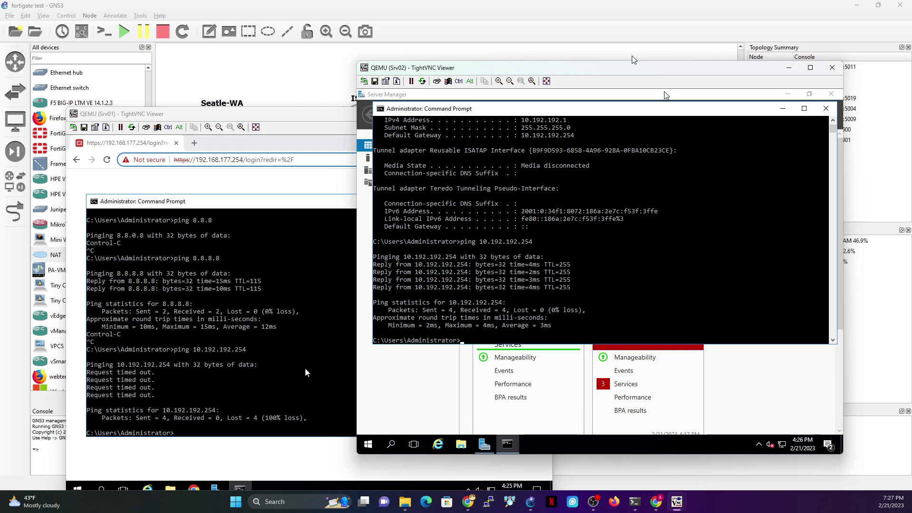
left_click_drag(626, 68, 488, 130)
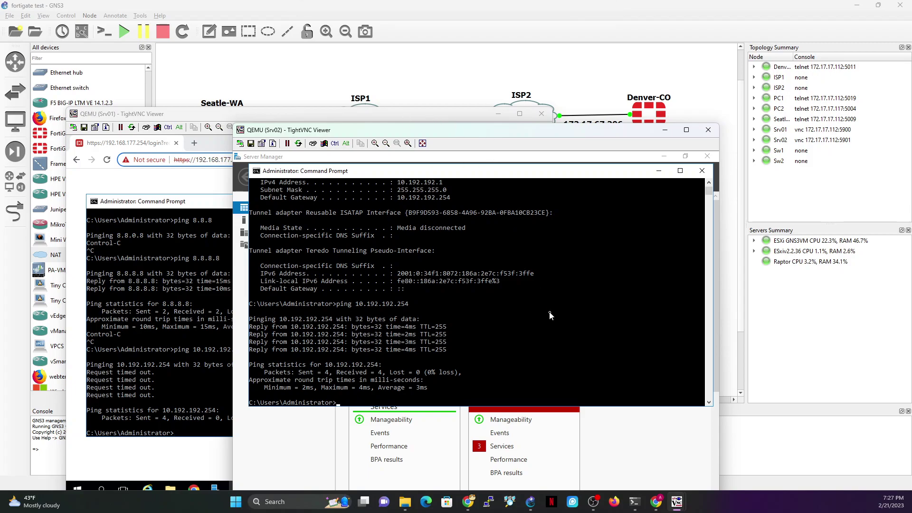
Ping the remote FortiGate 172.17.67.207 and 8.8.8.8 from Srv02, both replying.
type("ping 172.17.67.207")
key("Return")
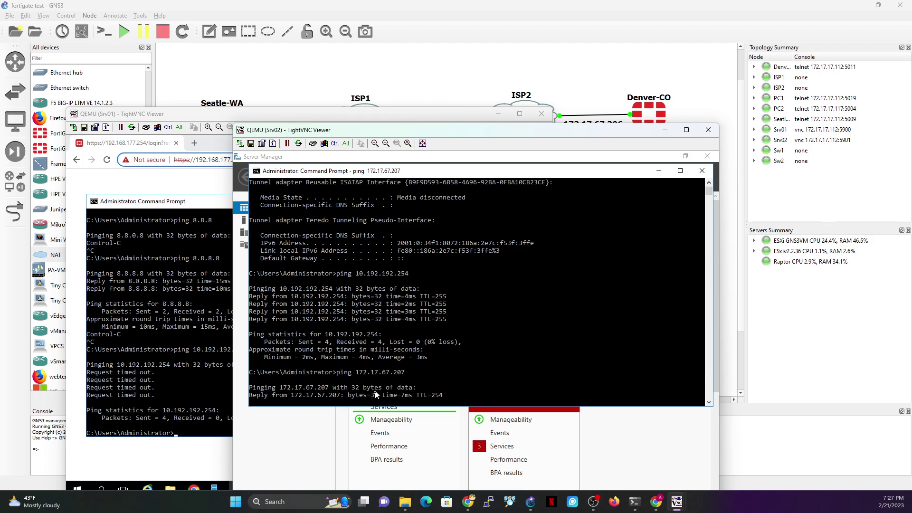
key("ctrl+c")
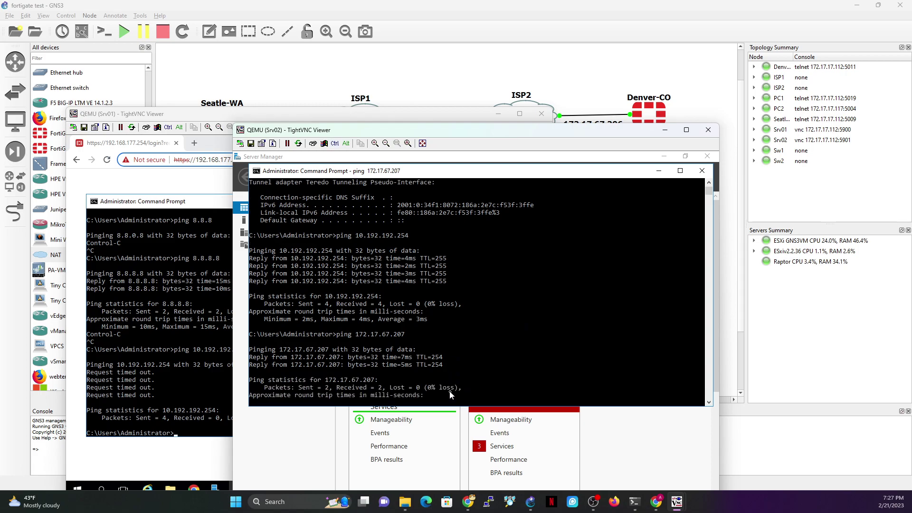
type("ping")
key("Return")
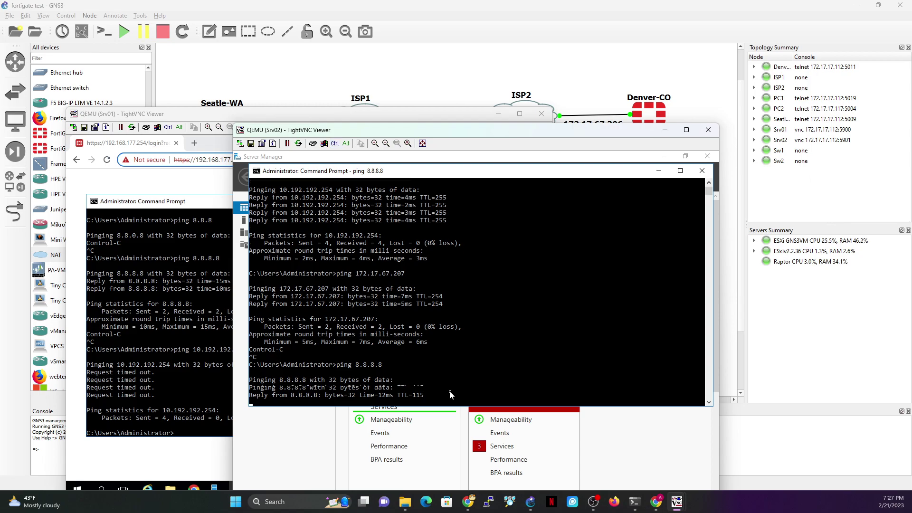
key("ctrl+c")
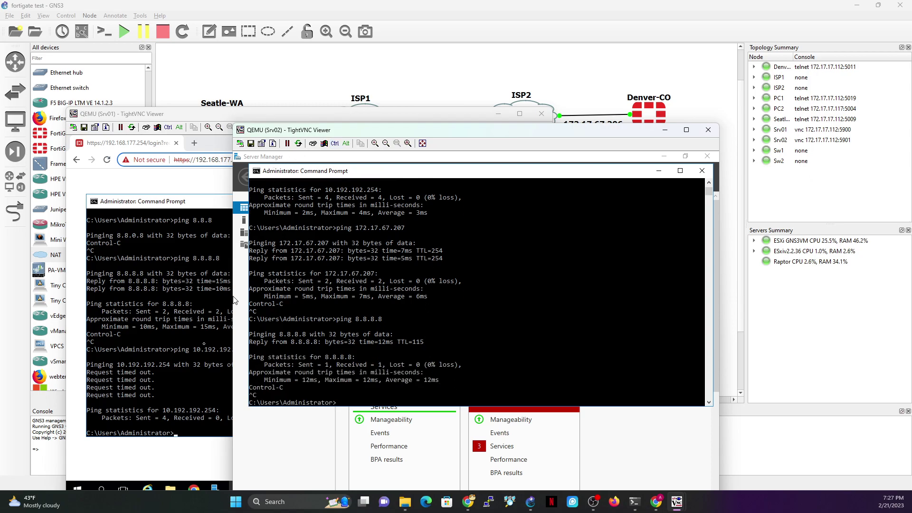
left_click(513, 365)
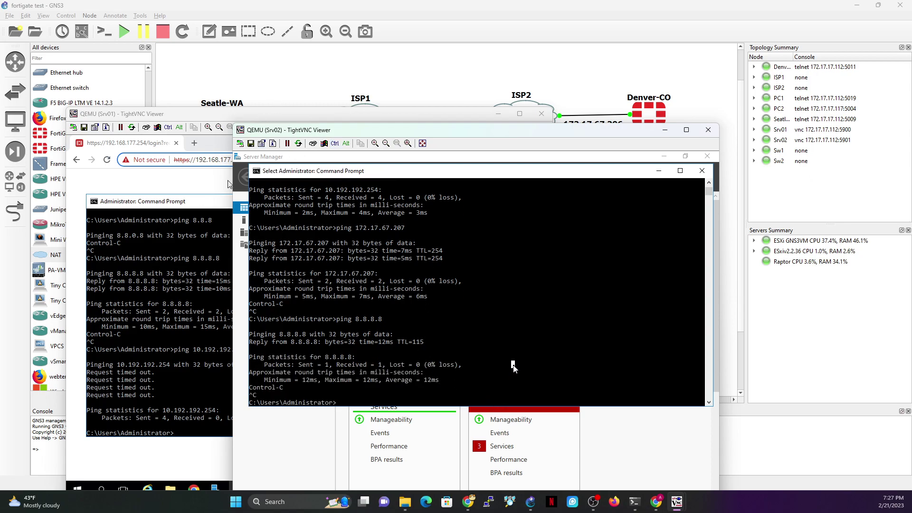
type("ping 192.168.177.254")
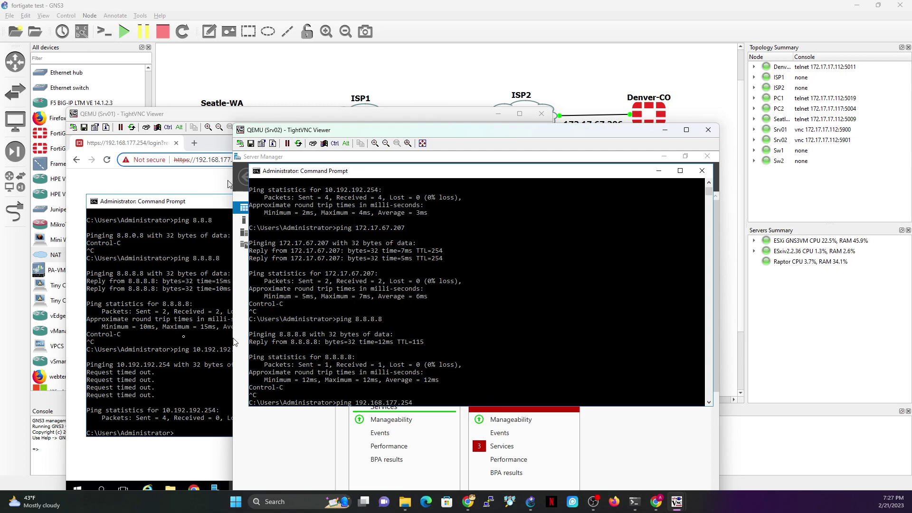
Review Srv01's earlier ping output in its console.
left_click(234, 342)
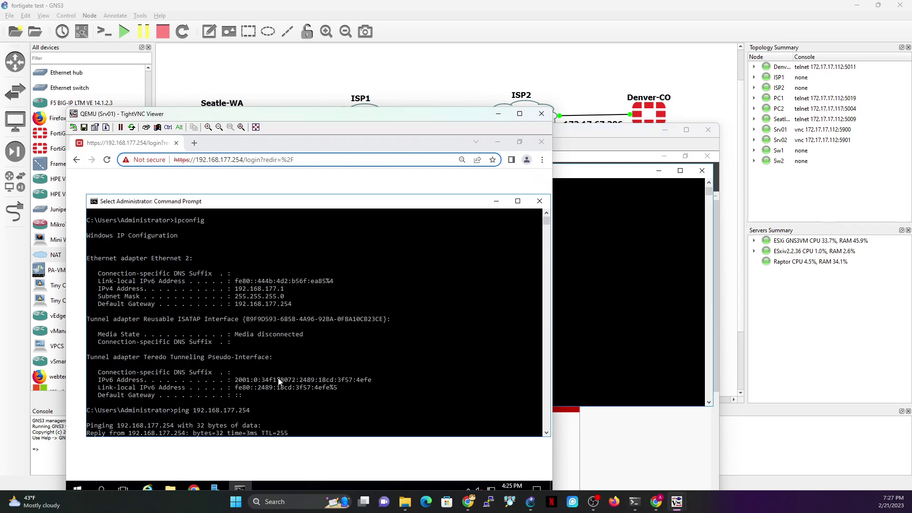
scroll(255, 407, "down", 12)
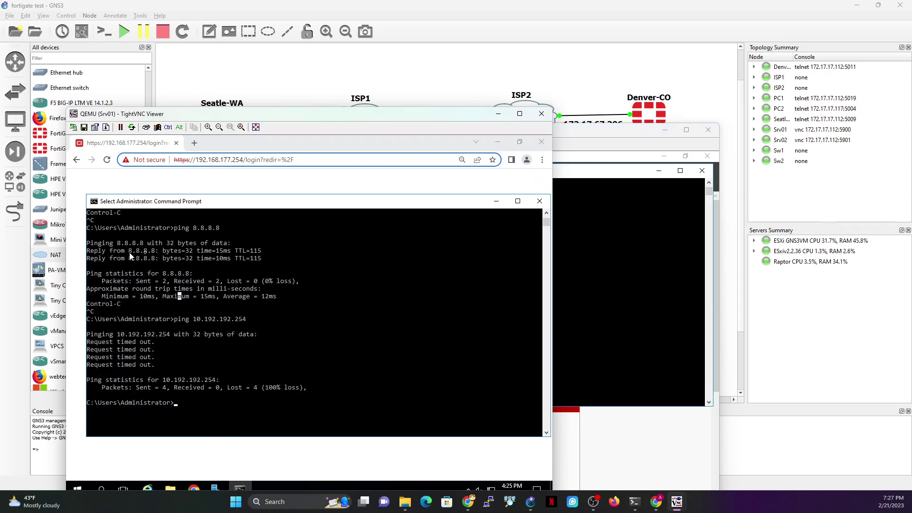
scroll(267, 296, "up", 10)
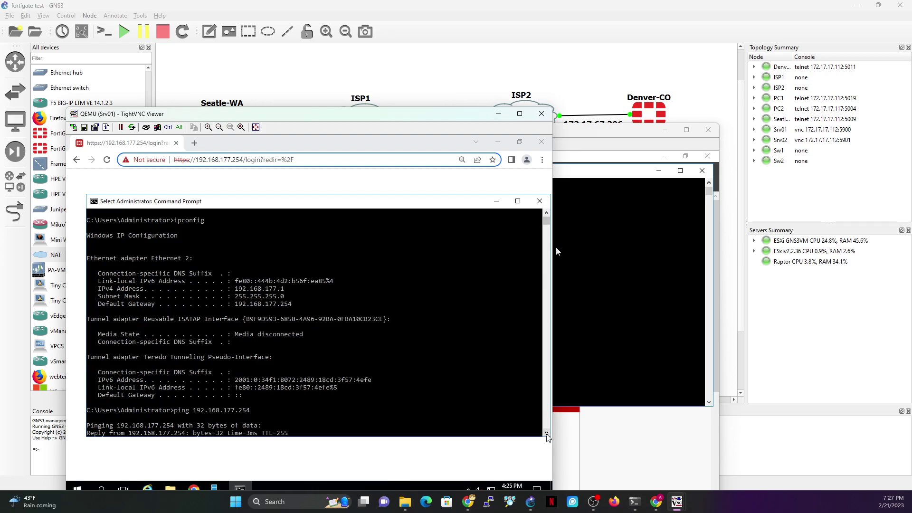
left_click(546, 432)
left_click(547, 433)
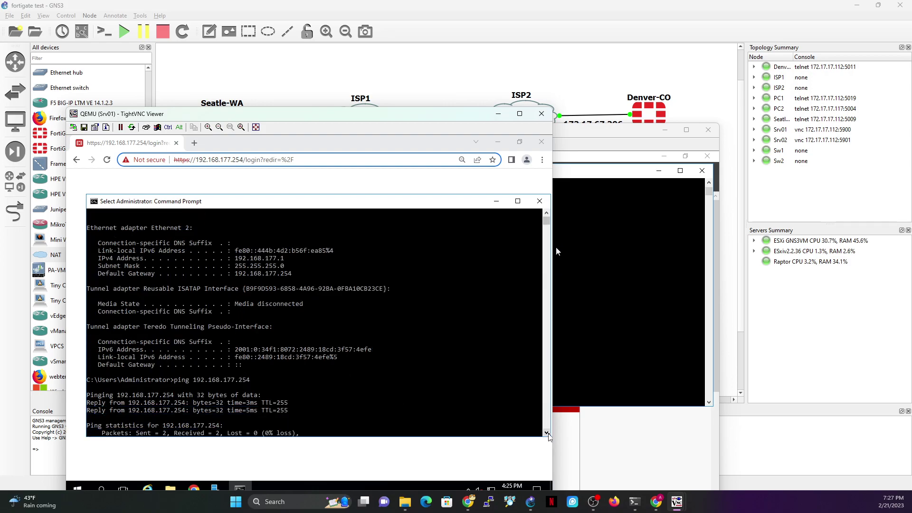
left_click(547, 432)
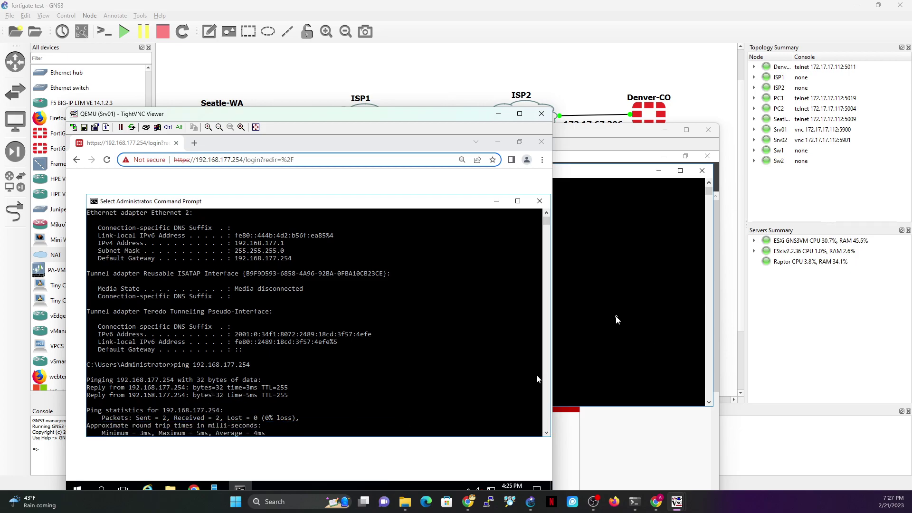
Ping Srv01's gateway 192.168.177.254 from Srv02, which times out.
left_click(616, 319)
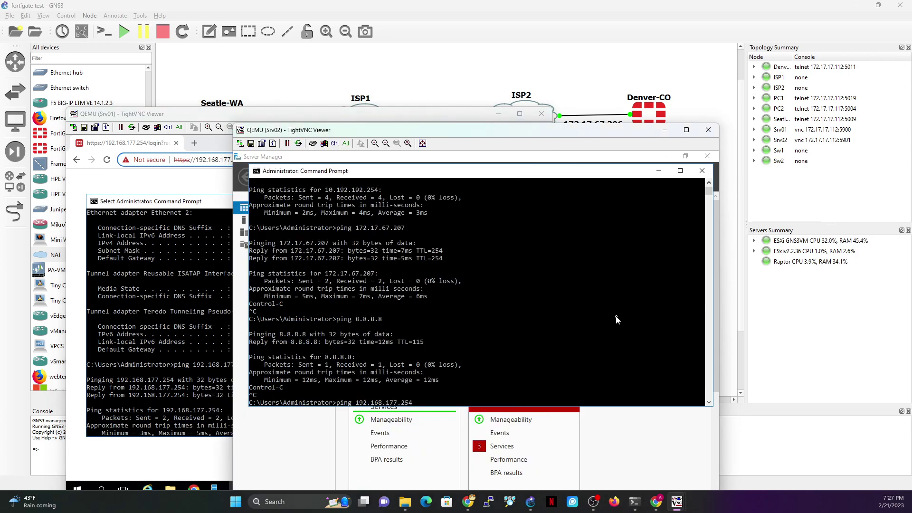
left_click(427, 335)
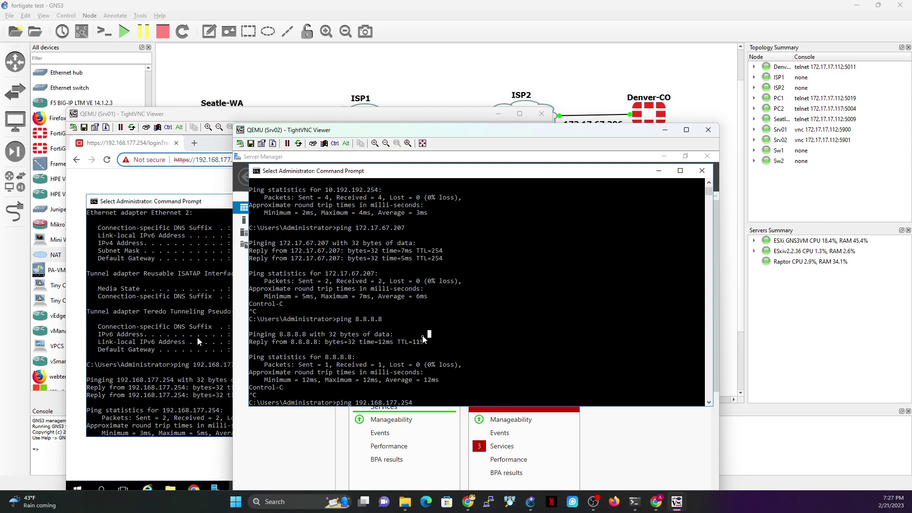
key("Escape")
key("Return")
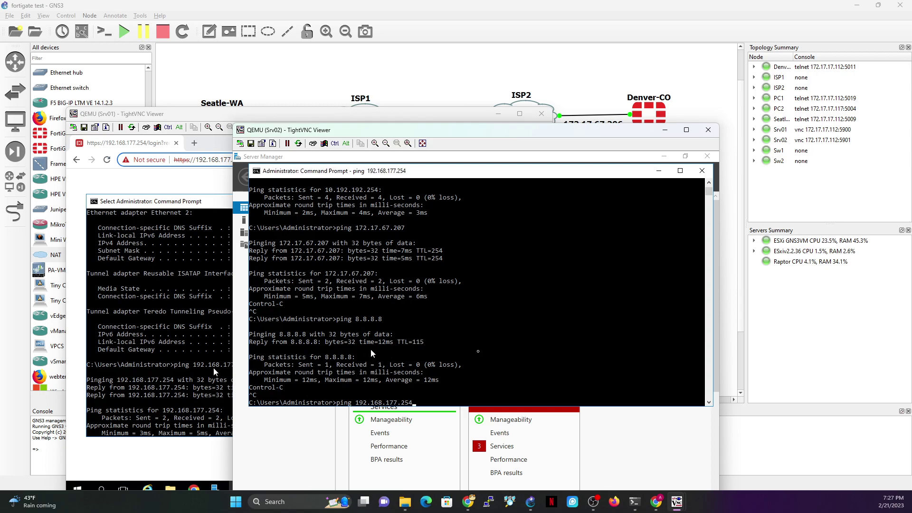
Rerun the ping to 192.168.177.254 on Srv01, now getting replies at 3 ms.
left_click(185, 380)
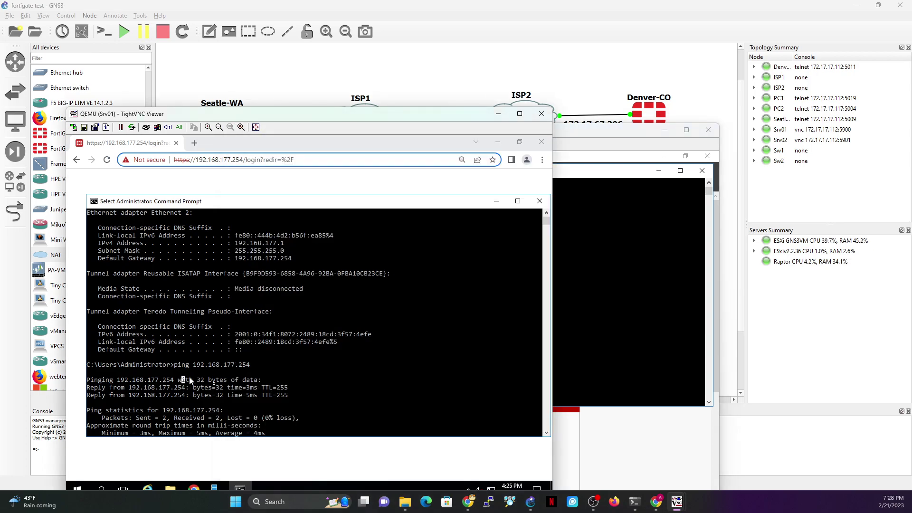
key("Escape")
key("Up")
key("Up")
key("Up")
key("Up")
key("Return")
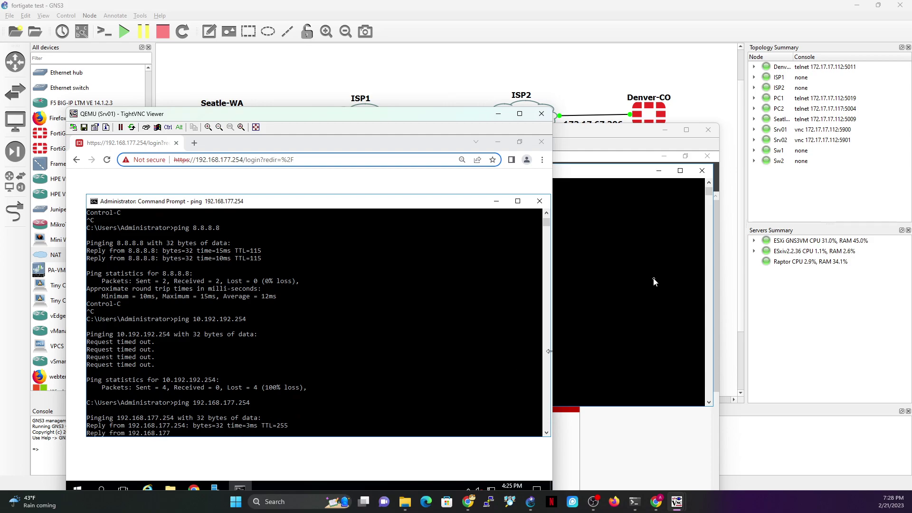
left_click(653, 281)
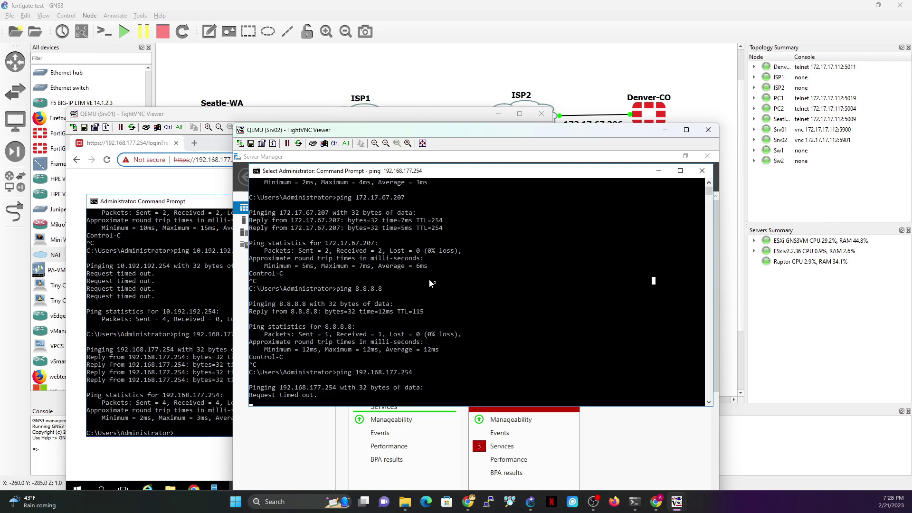
Bring the GNS3 topology map with both sites back in front of the consoles.
left_click(505, 71)
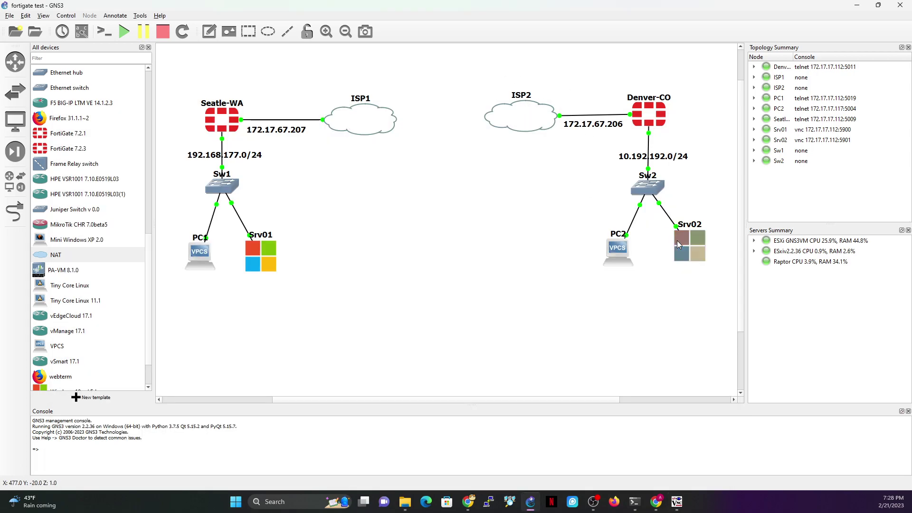
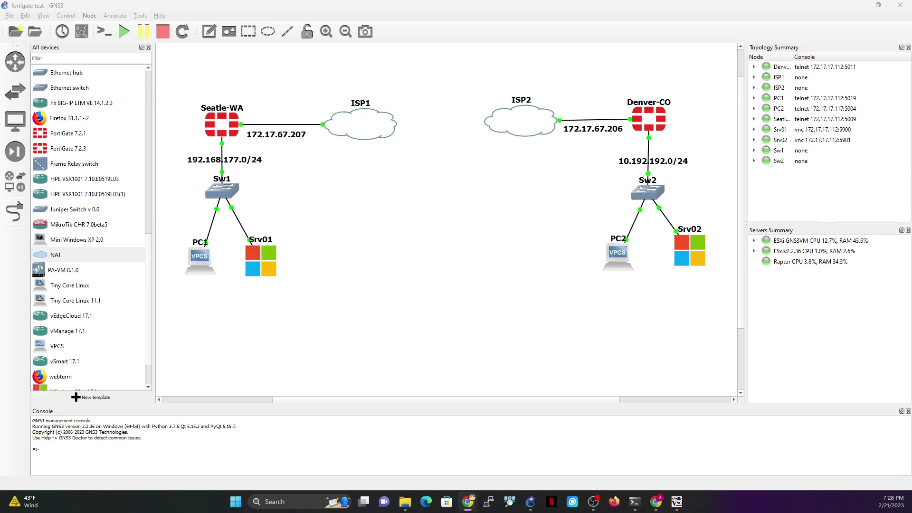
Switch from GNS3 to the Seattle-WA FortiGate browser window.
key("alt+Tab")
Maximize the browser and open the IPsec Wizard on the Seattle-WA FortiGate.
left_click_drag(349, 170, 439, 11)
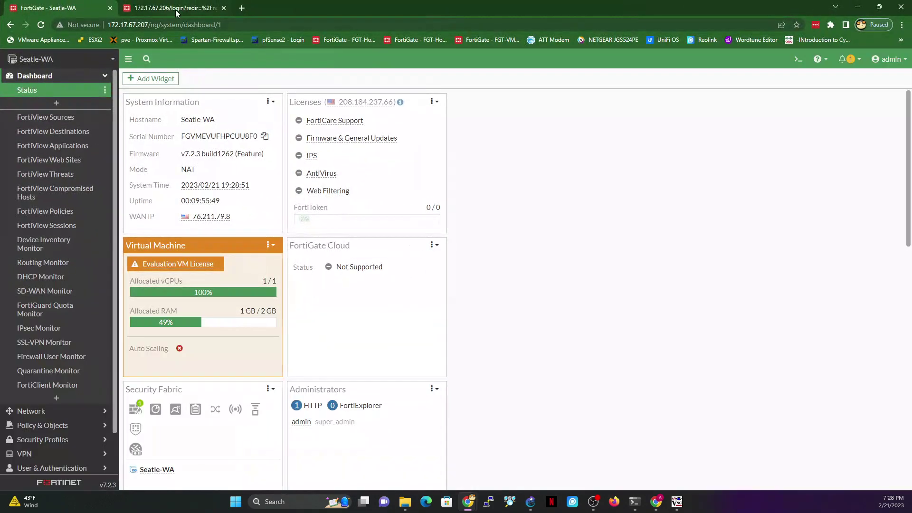
left_click(178, 10)
left_click(74, 7)
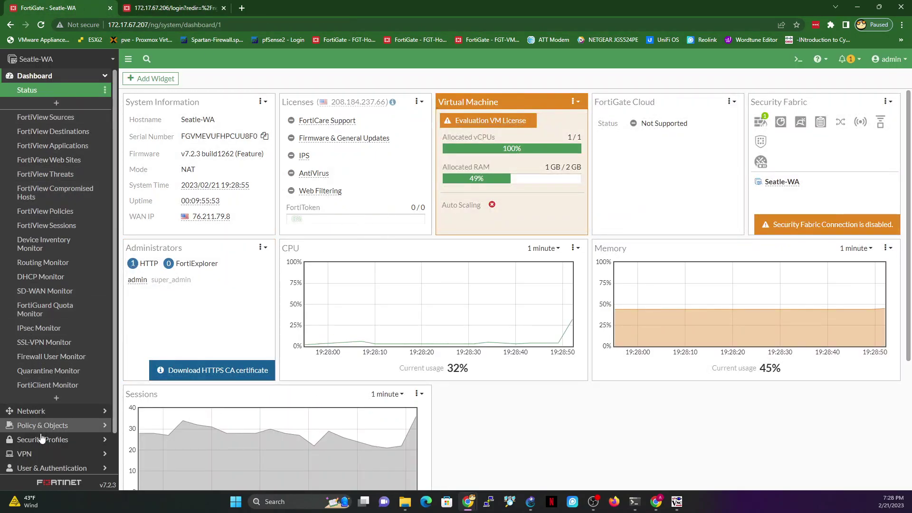
left_click(41, 454)
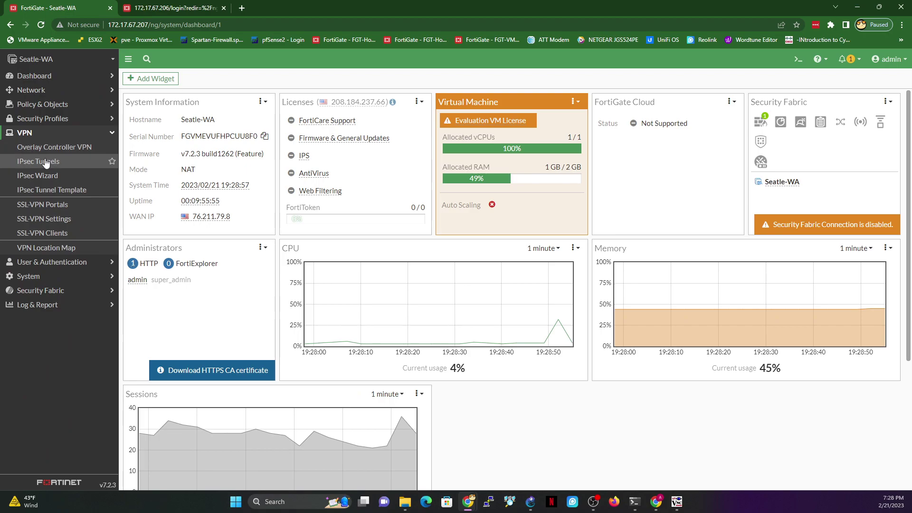
left_click(40, 176)
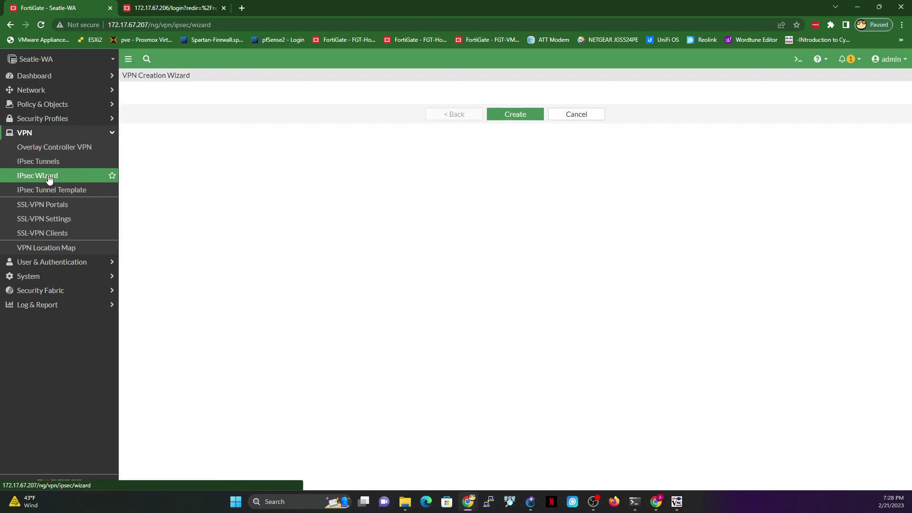
Name the site-to-site VPN Seatle-HQ with no NAT and continue to authentication.
left_click(242, 112)
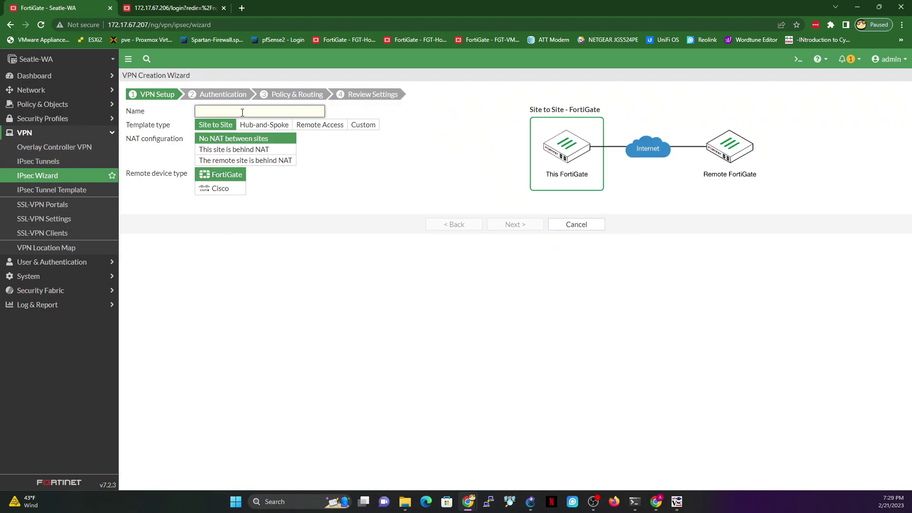
type("Seatle-HQ")
left_click(218, 139)
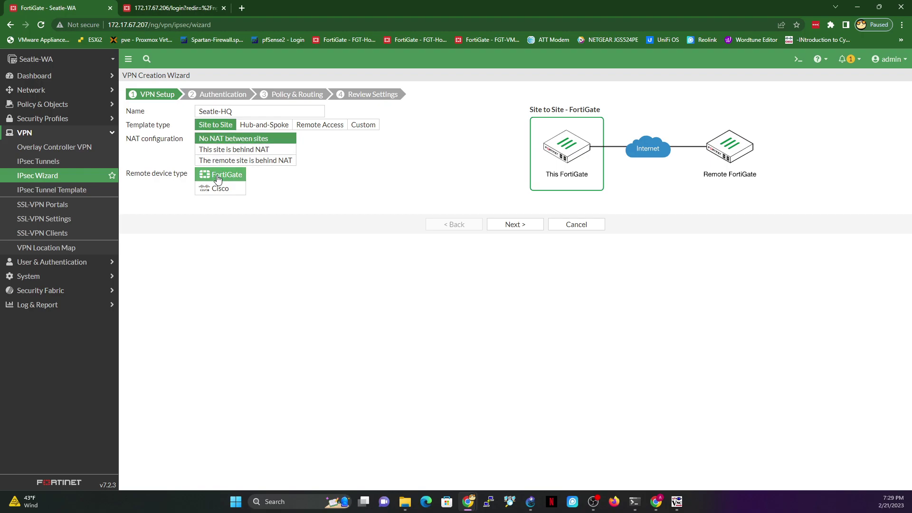
left_click(515, 225)
Enter remote peer IP 172.17.67.206 and a pre-shared key.
left_click(237, 125)
type("172.17")
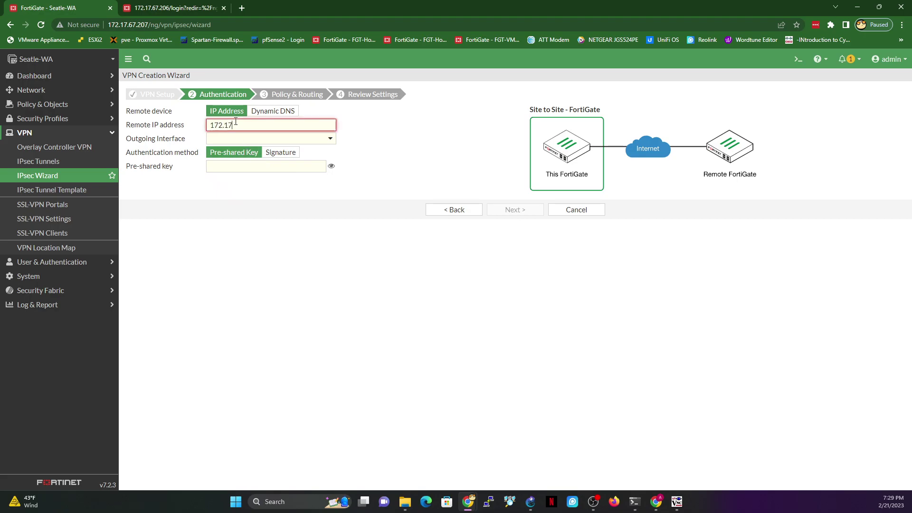
type(".67.206")
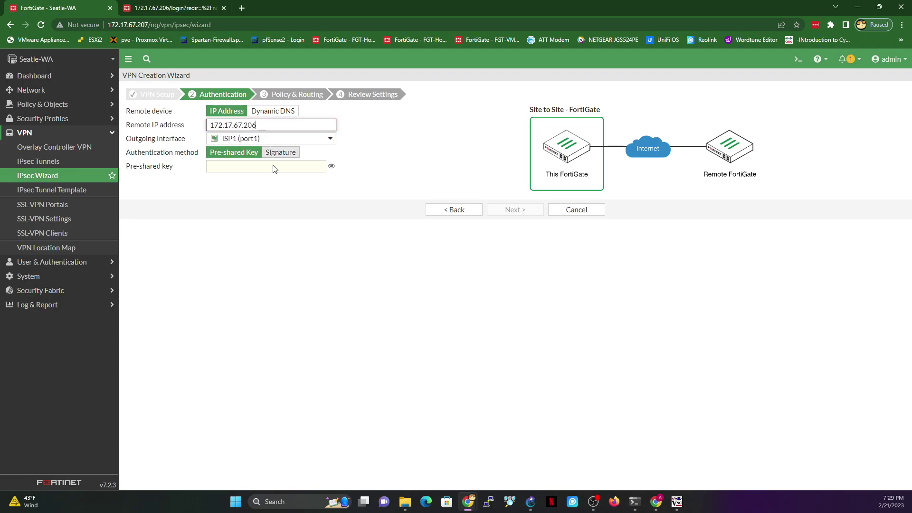
left_click(274, 168)
type("••••••••")
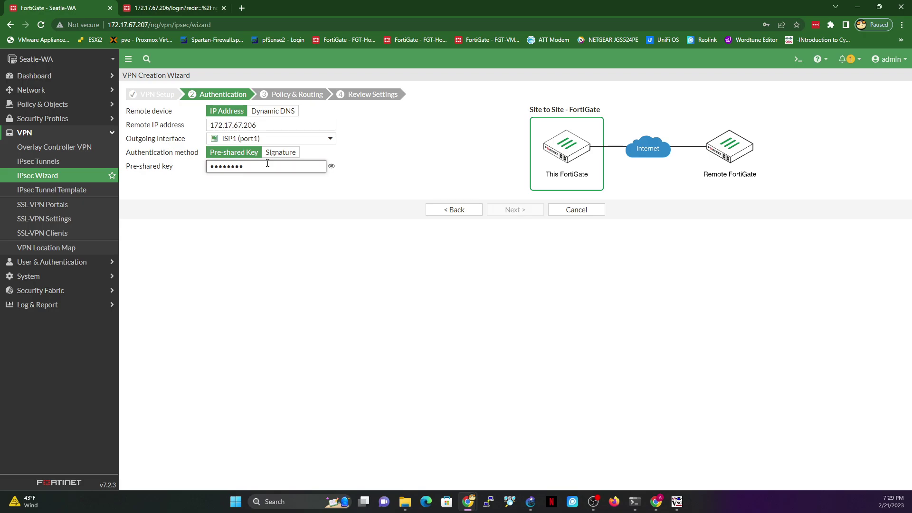
left_click_drag(298, 172, 159, 174)
type("•••••••")
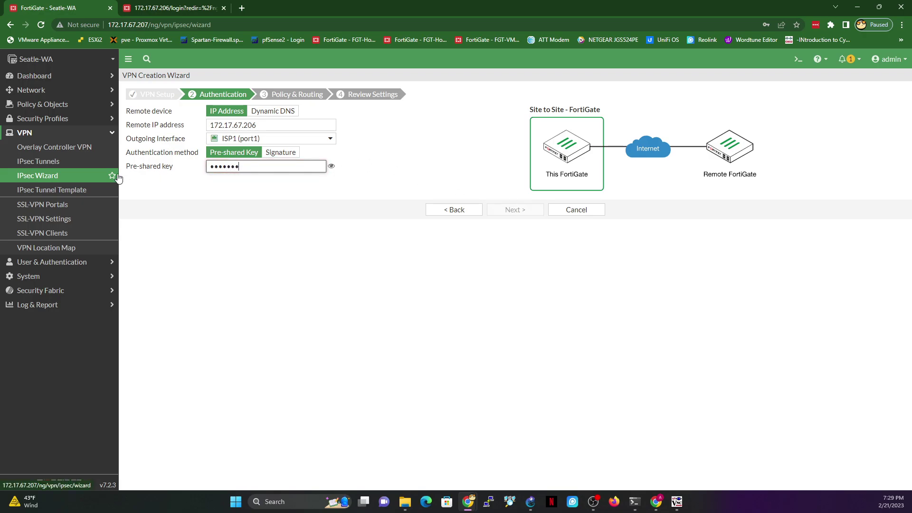
Set local interface port3 and a single remote subnet 10.192.192.0/24.
left_click(514, 211)
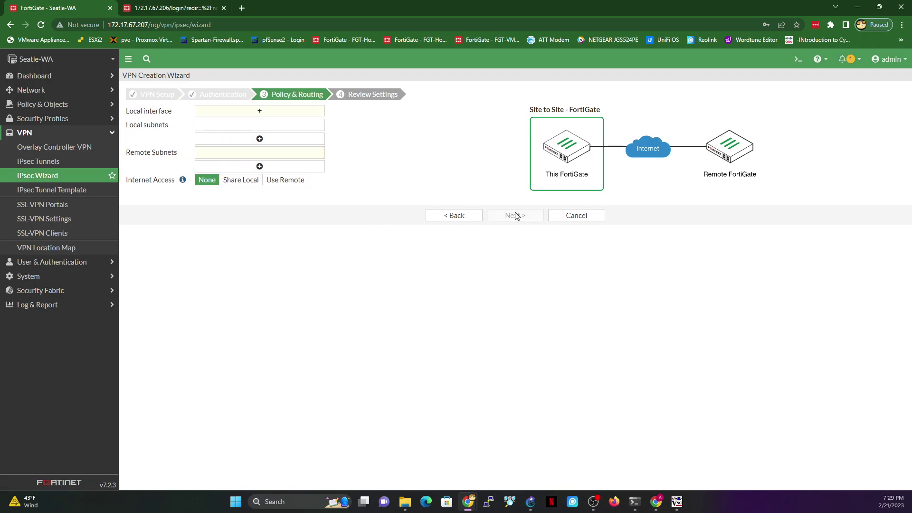
left_click(259, 112)
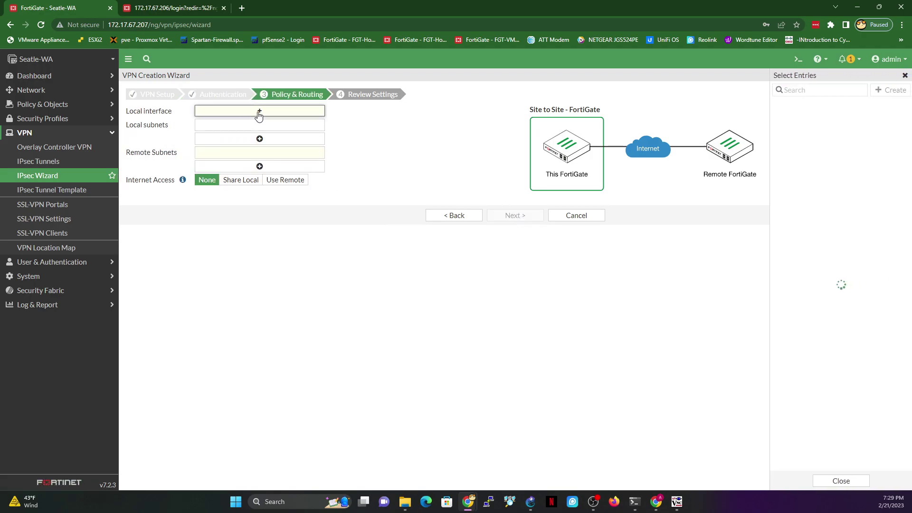
left_click(797, 115)
left_click(255, 162)
type("10.192.")
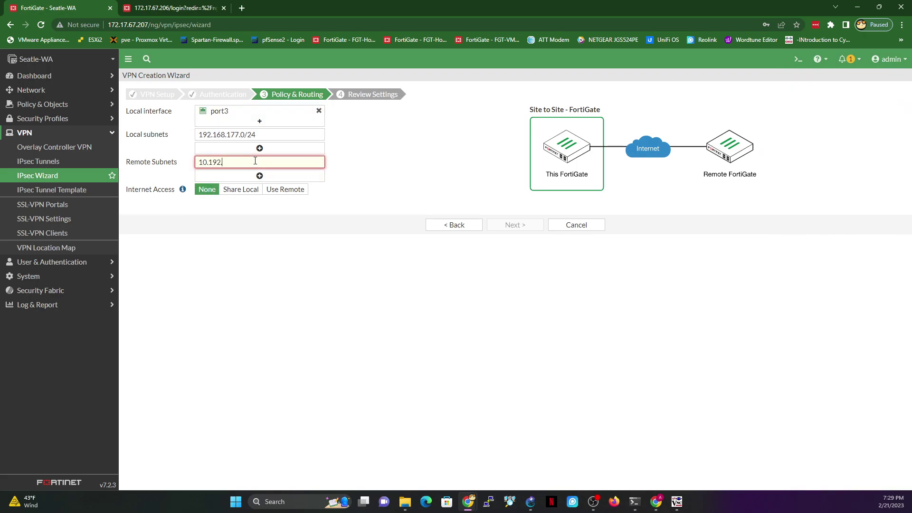
type("192.0/2")
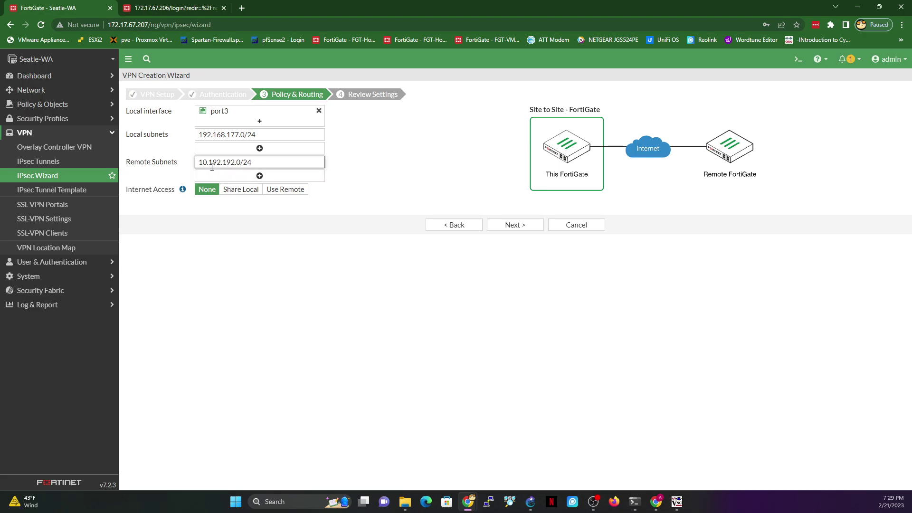
type("4")
left_click(262, 176)
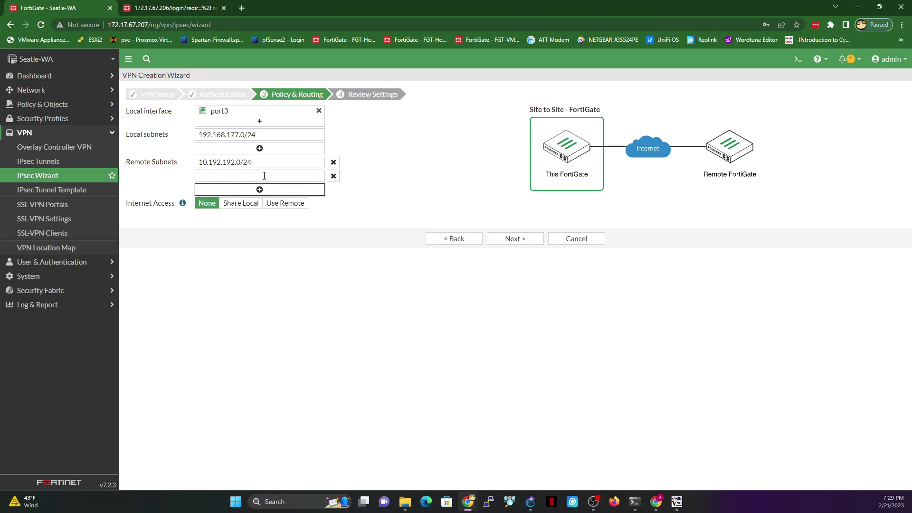
left_click(334, 176)
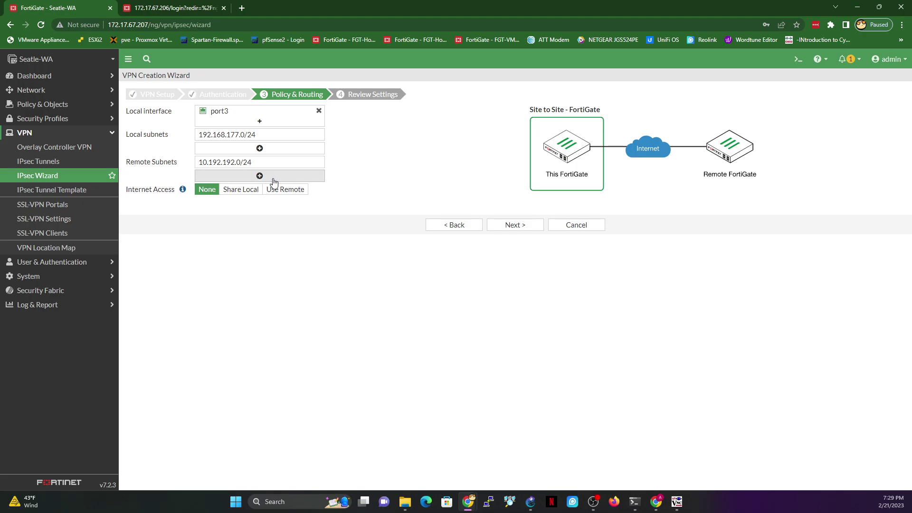
Review and create the Seatle-HQ VPN, then switch to the Denver-CO tab.
left_click(515, 227)
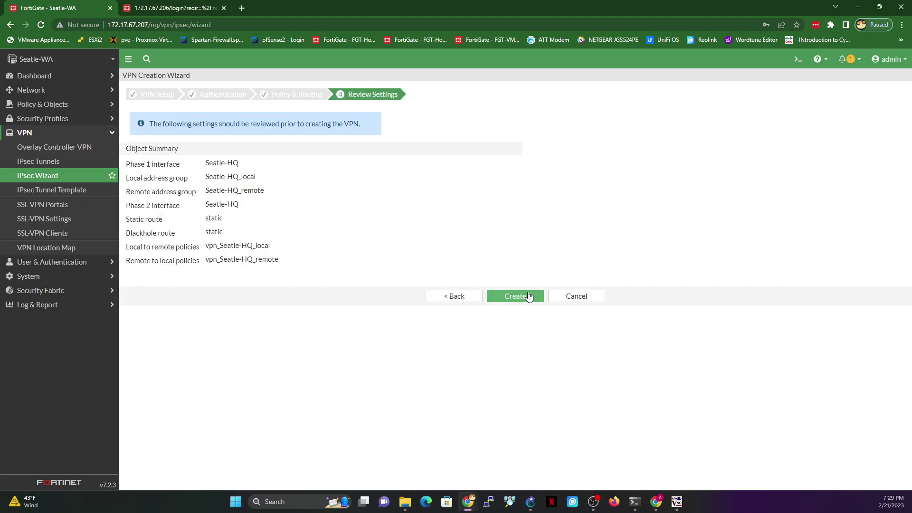
left_click(522, 296)
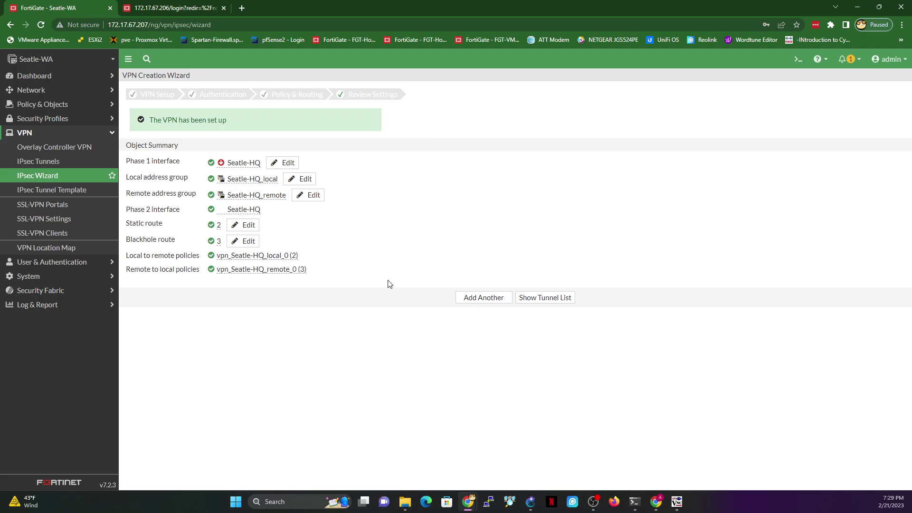
left_click_drag(158, 120, 252, 125)
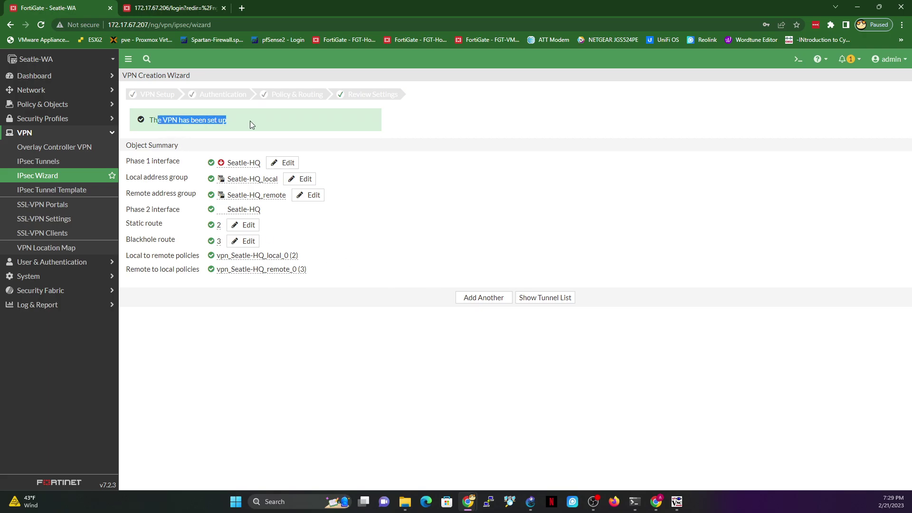
key("ctrl+Tab")
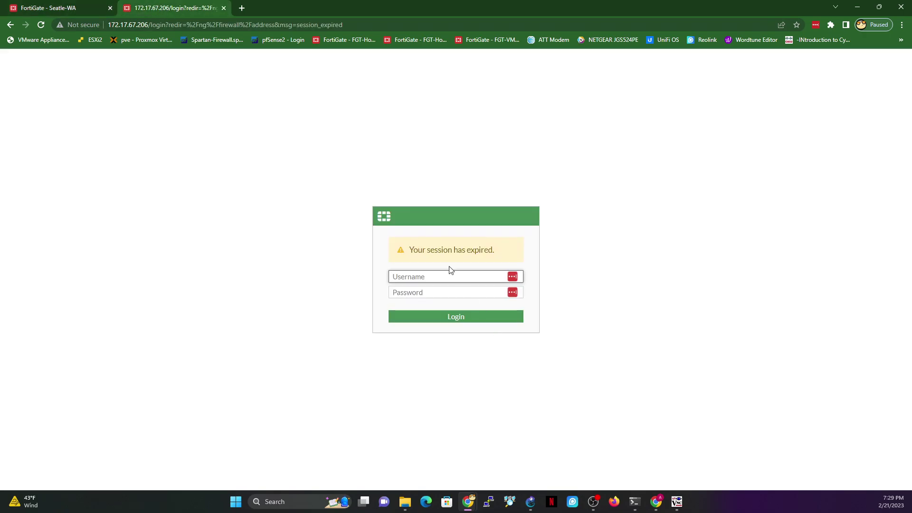
Log in to Denver-CO as admin, dismiss the FortiOS 7.2 dialog, and view the Status dashboard.
type("admin")
key("Tab")
type("•")
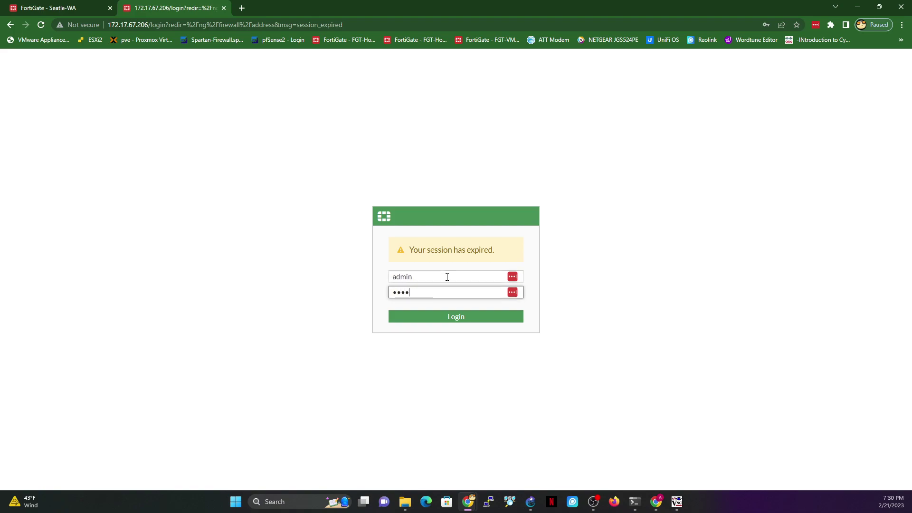
key("Return")
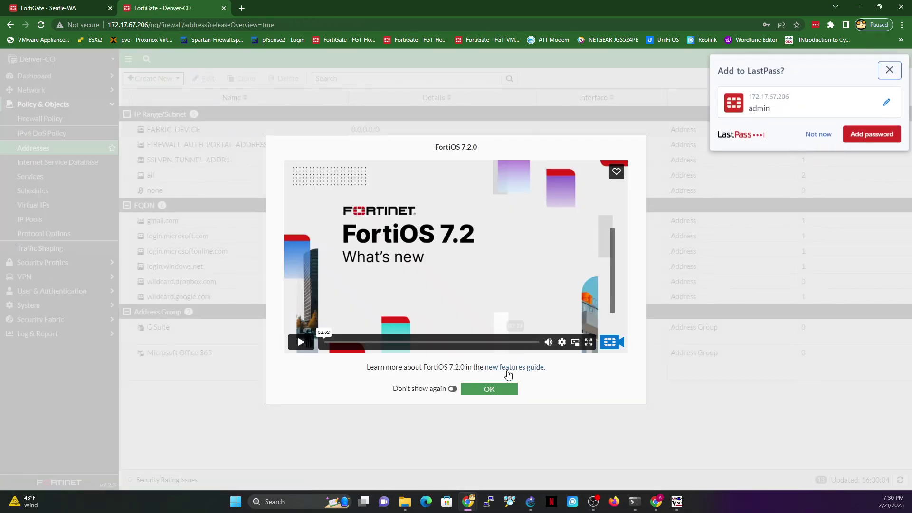
left_click(510, 391)
left_click(35, 76)
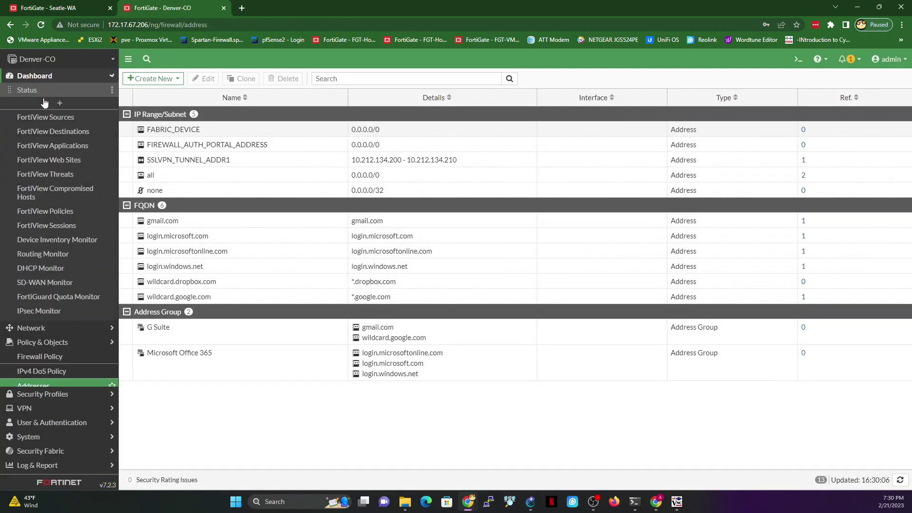
left_click(28, 89)
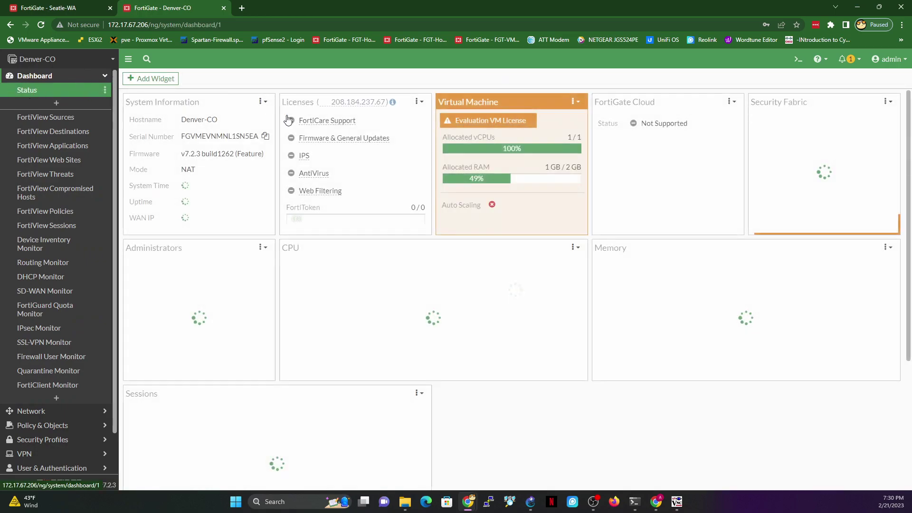
Glance at the Seattle-WA VPN summary, then open Denver-CO's IPsec Wizard.
left_click(60, 8)
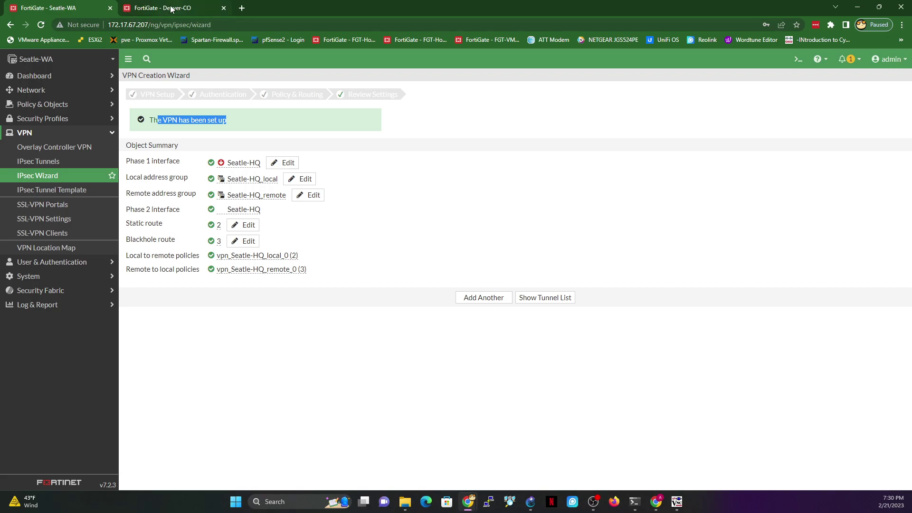
left_click(166, 8)
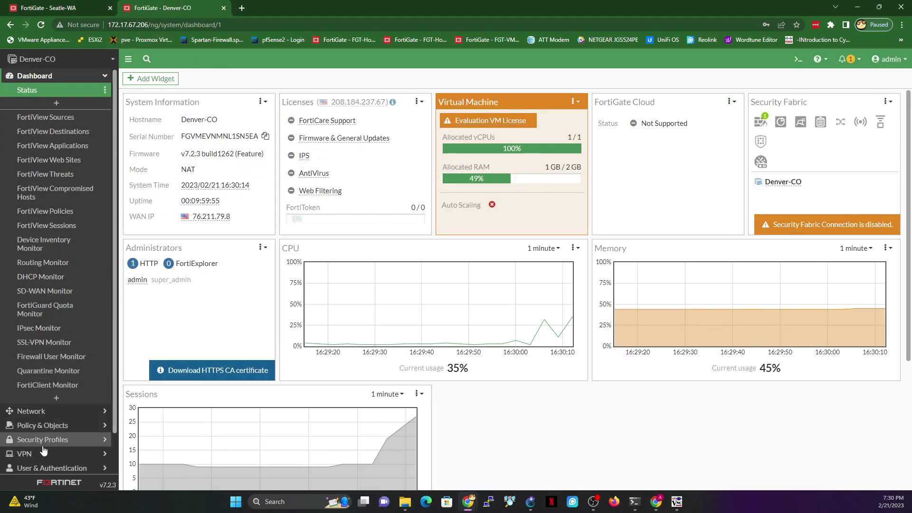
left_click(24, 453)
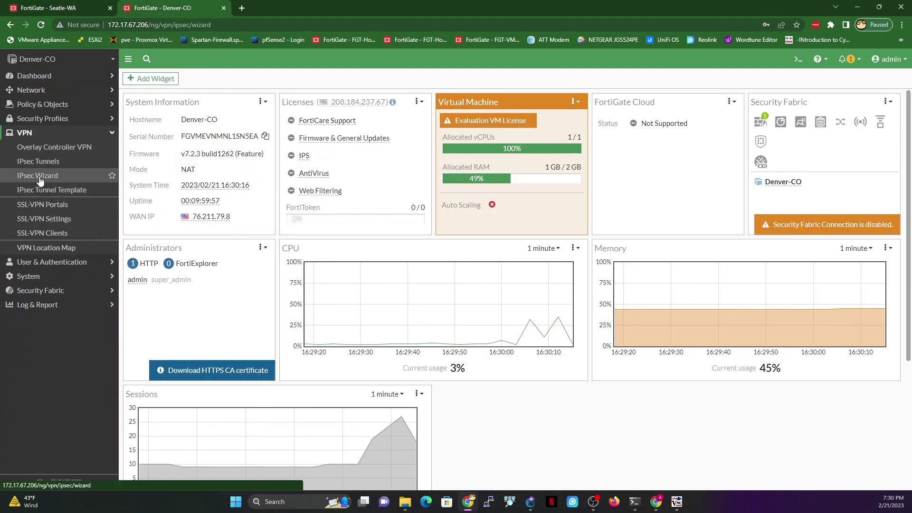
left_click(38, 175)
Name the Denver-CO site-to-site VPN Denver-Site with no NAT and continue.
left_click(208, 110)
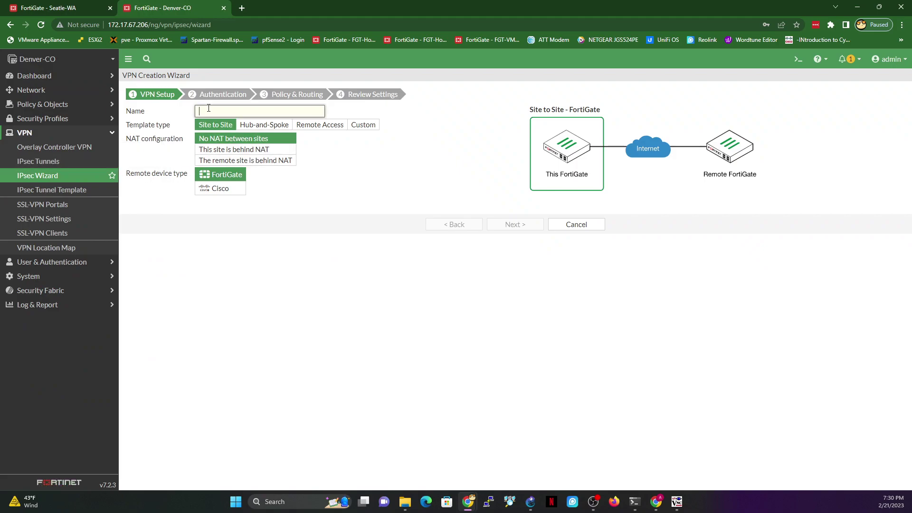
type("Denver-Site")
left_click(233, 138)
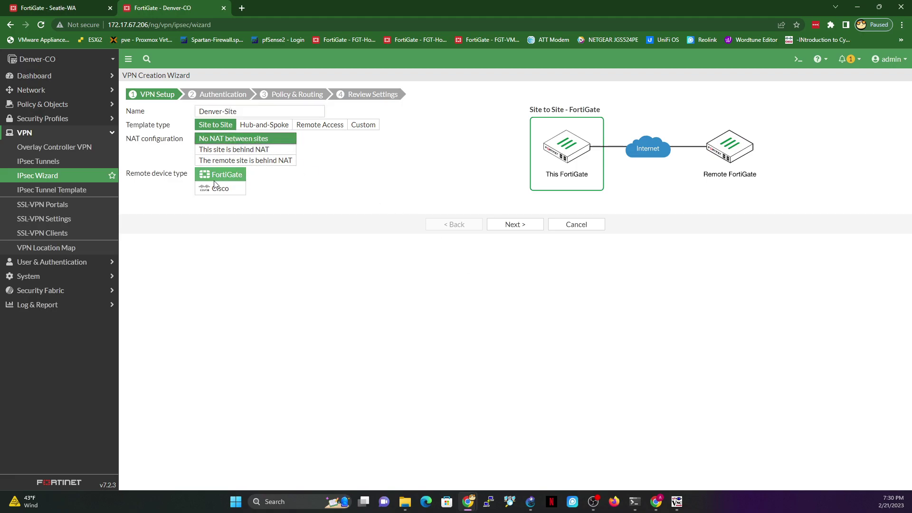
left_click(513, 226)
Enter remote peer 172.17.67.207 and a valid pre-shared key of at least 6 characters.
left_click(287, 125)
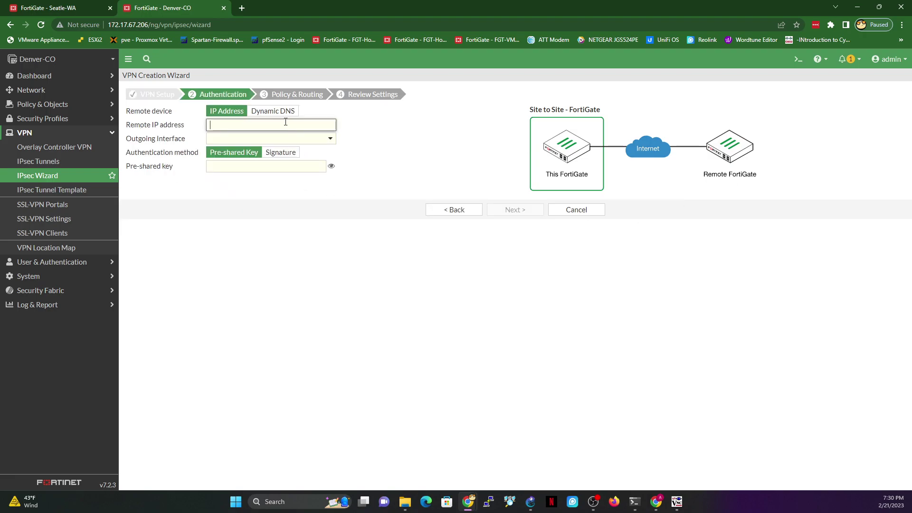
type("172.17")
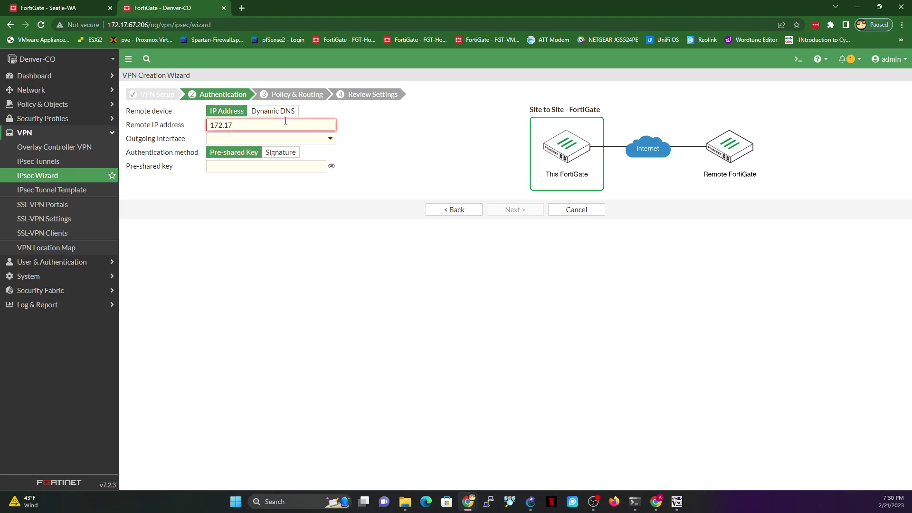
type(".67.207")
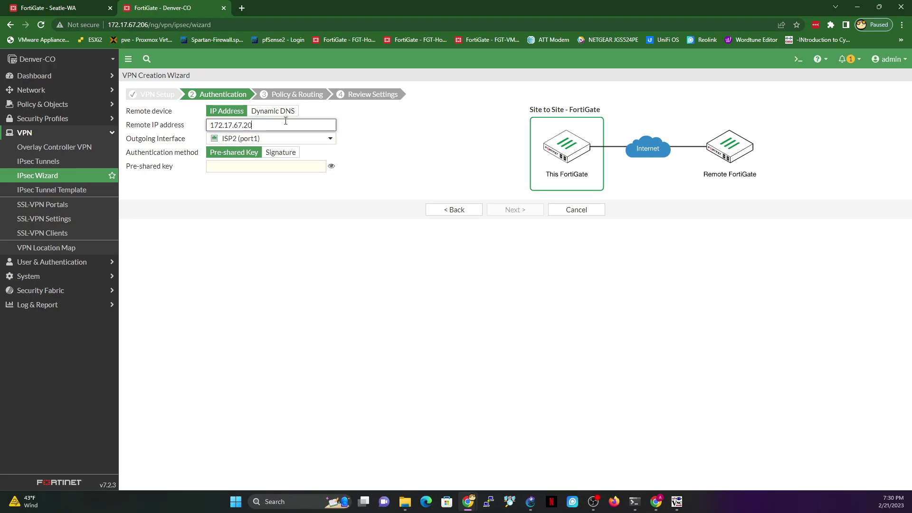
left_click(264, 167)
type("passwor")
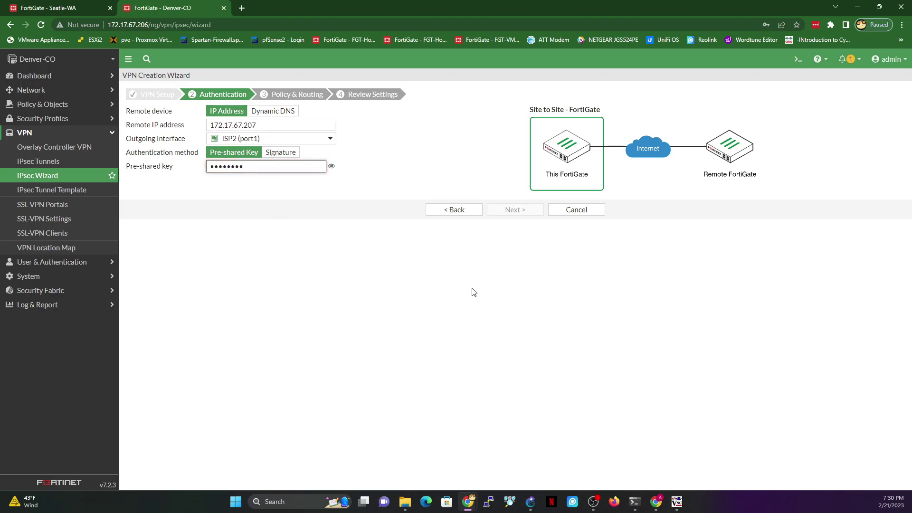
left_click(513, 220)
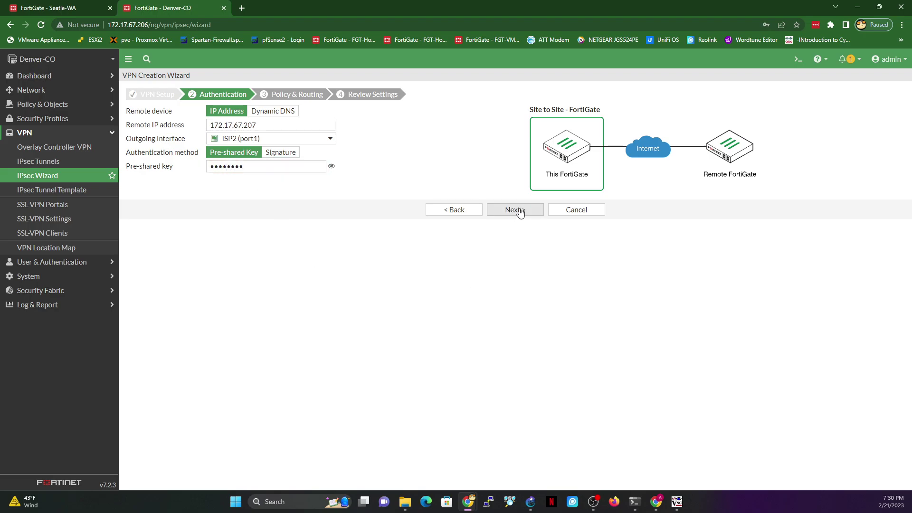
left_click_drag(243, 167, 116, 171)
type("pa")
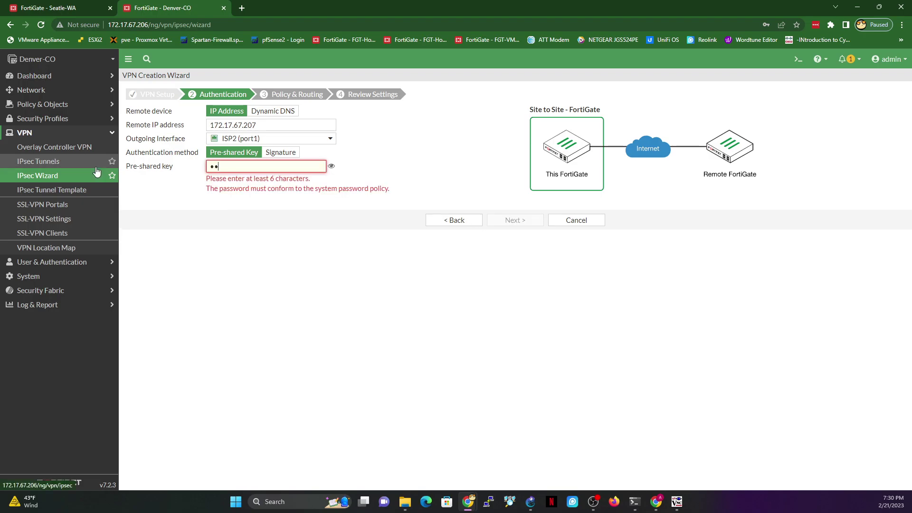
type("ssword")
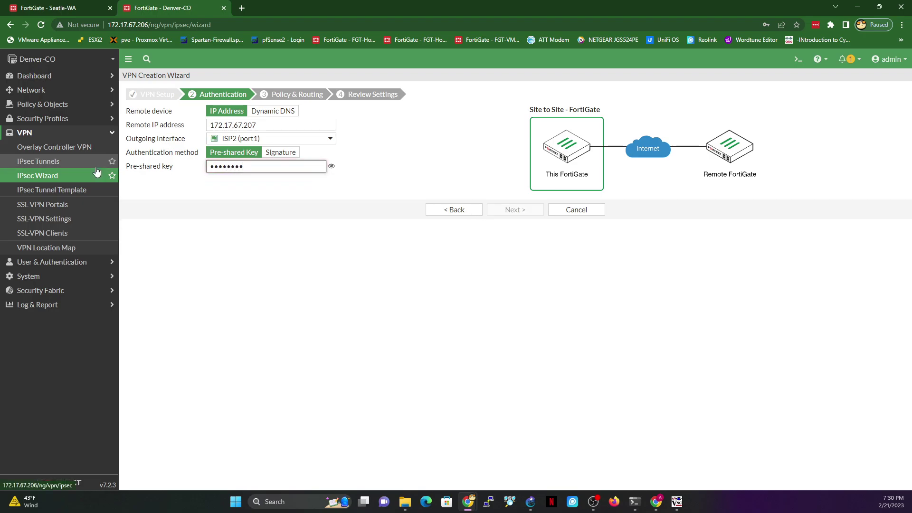
left_click(523, 211)
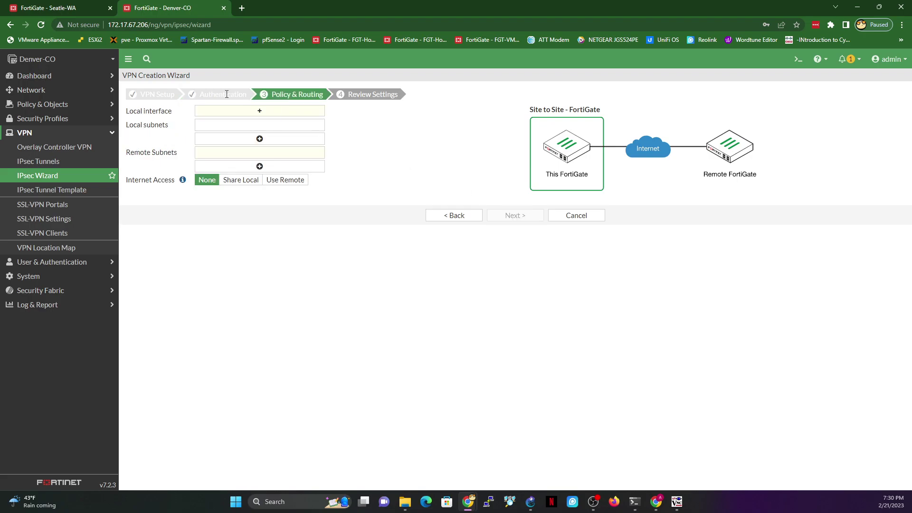
Set local port3 and remote subnet 192.168.177.0/24, create Denver-Site, and show the tunnel list.
left_click(259, 111)
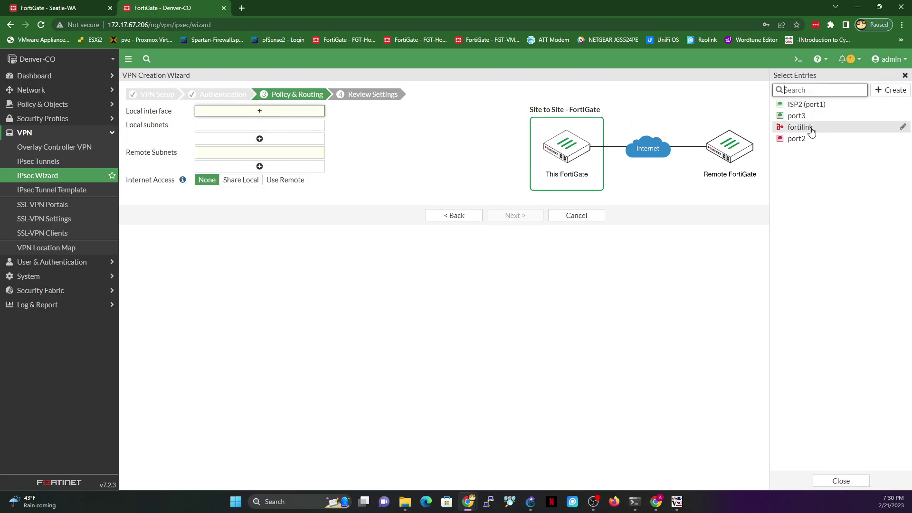
left_click(796, 116)
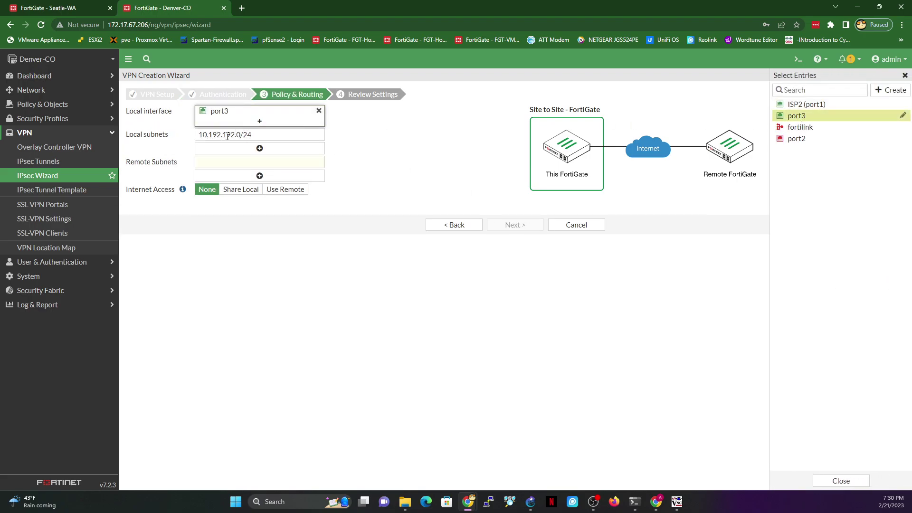
left_click(260, 163)
type("192.168.177")
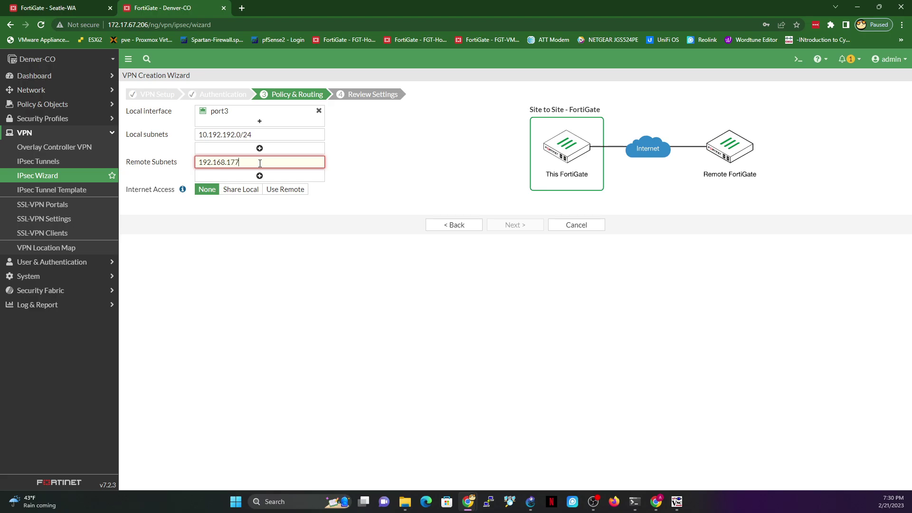
type(".0/24")
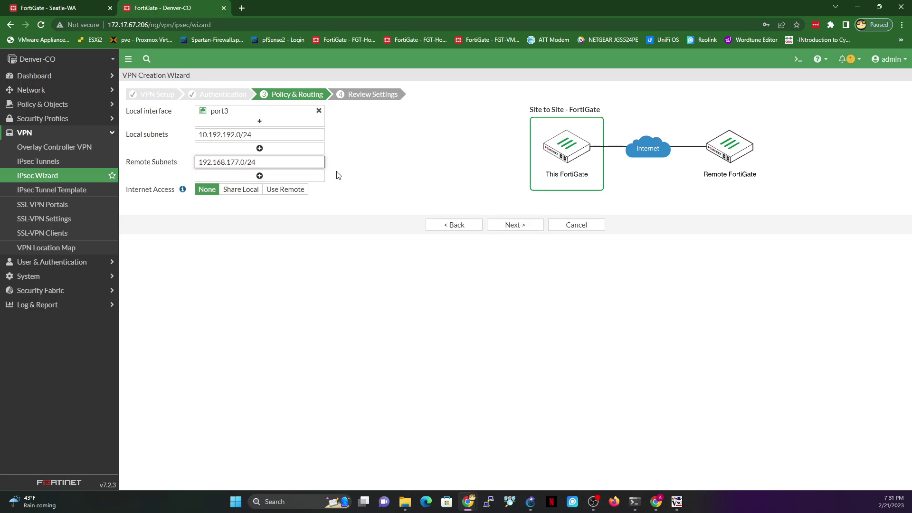
left_click(510, 228)
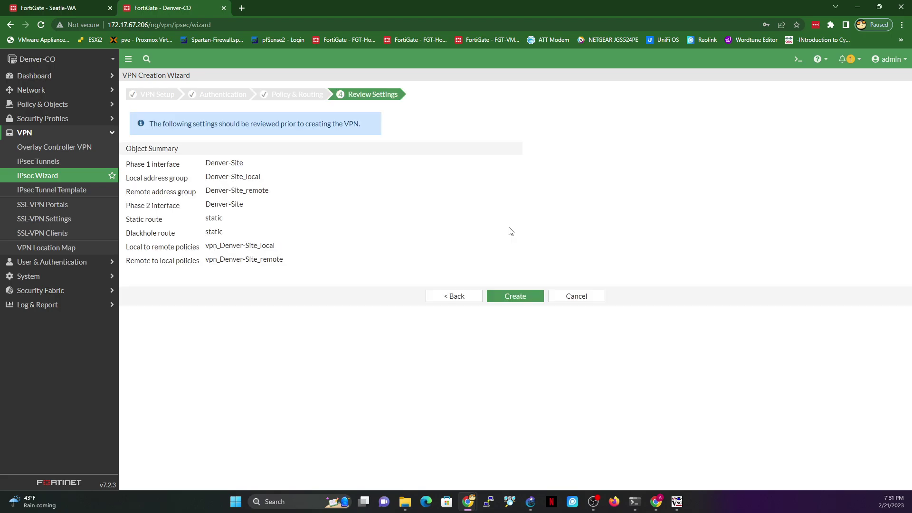
left_click(521, 299)
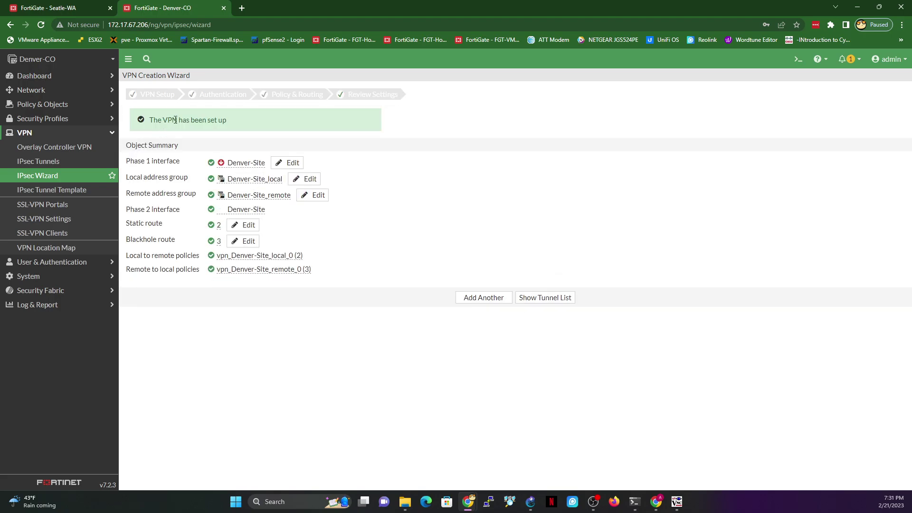
left_click_drag(153, 120, 267, 125)
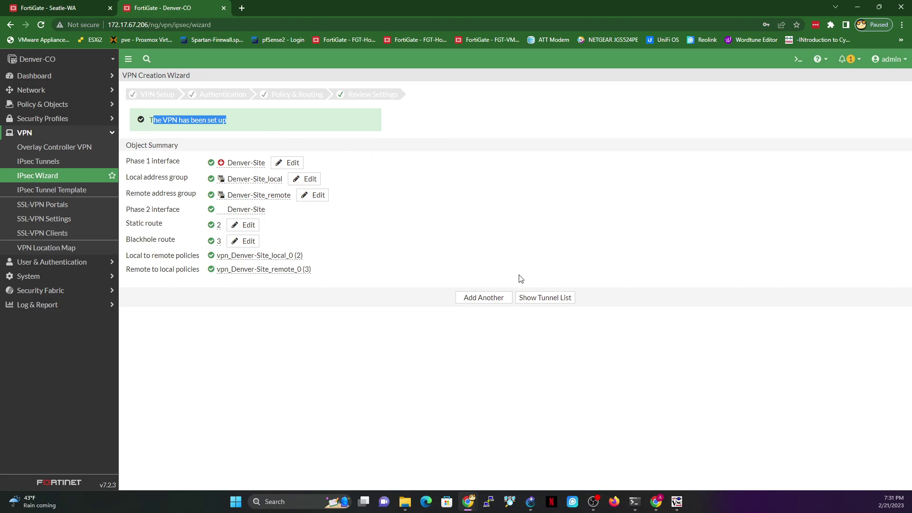
left_click(545, 297)
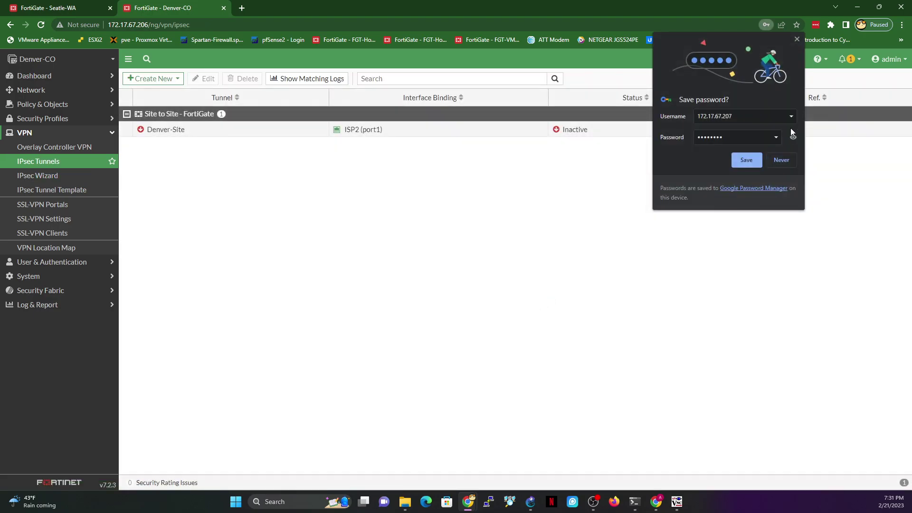
Dismiss the save-password prompts and open Seattle-WA's tunnel list showing Seatle-HQ inactive.
left_click(796, 39)
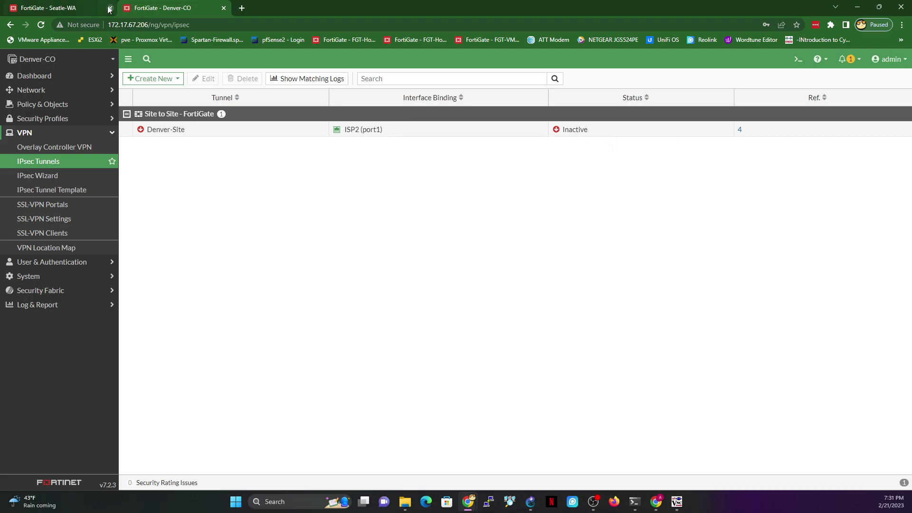
left_click(79, 12)
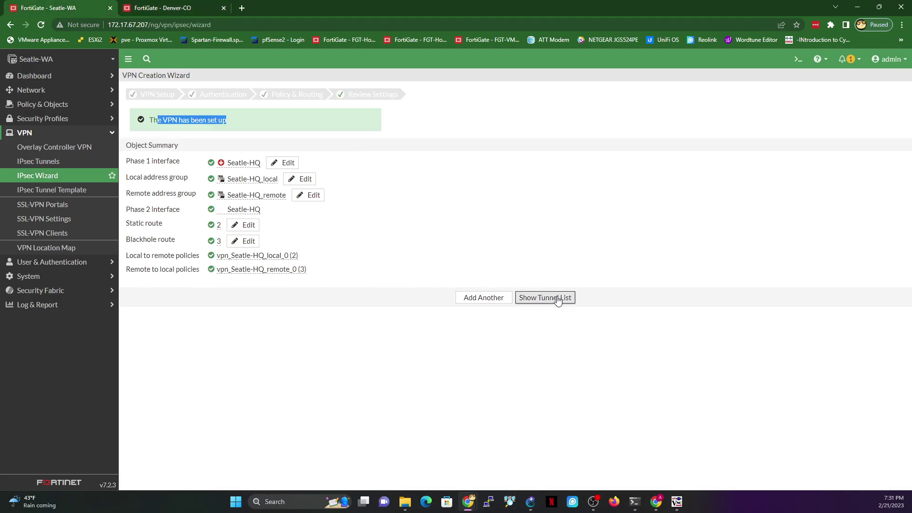
left_click(556, 298)
left_click(797, 40)
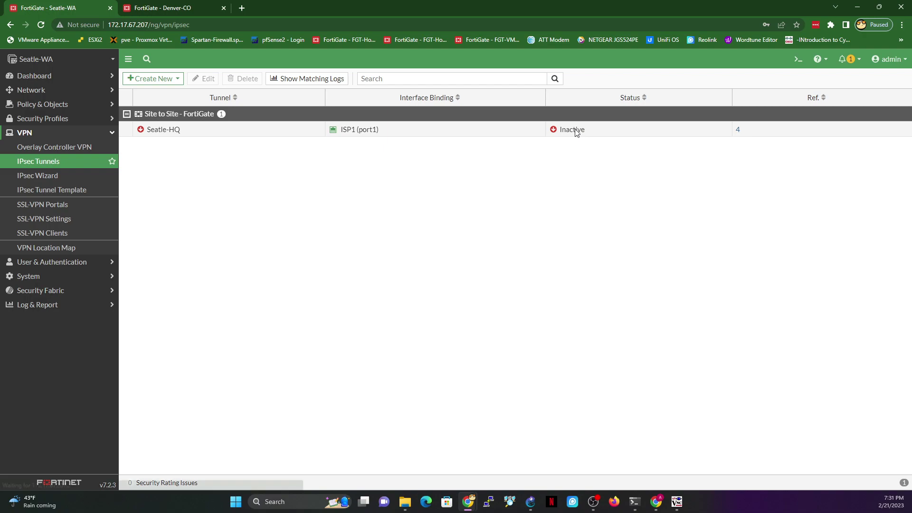
Bring up Seatle-HQ's phase 2 selector from the IPsec monitor, then return to Denver-CO.
left_click(575, 131)
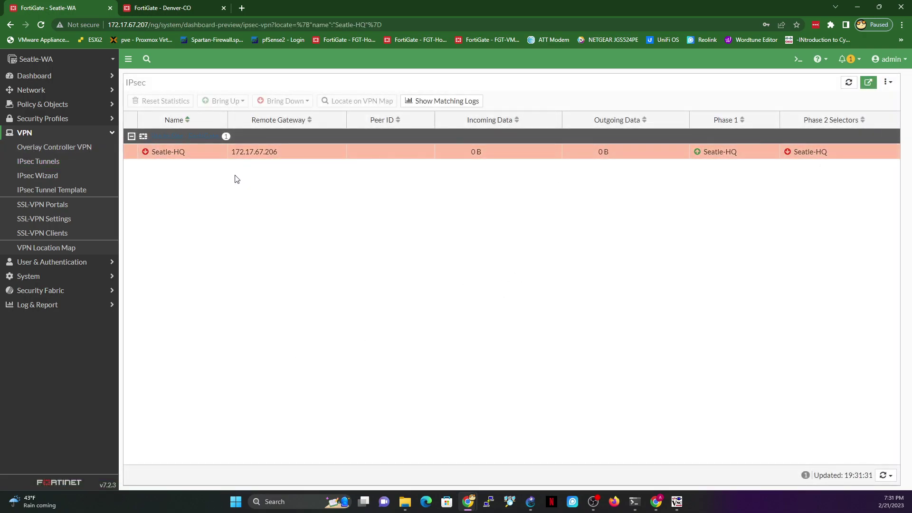
left_click(56, 77)
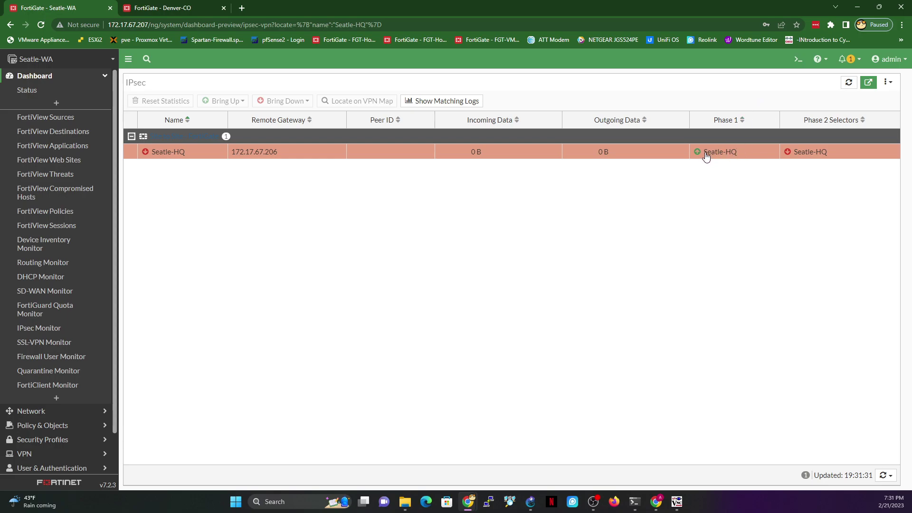
left_click(519, 155)
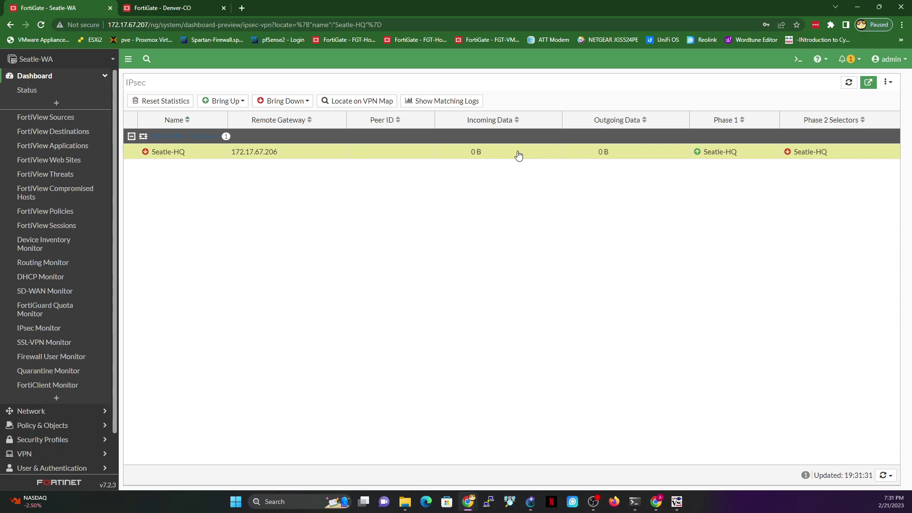
right_click(518, 151)
mouse_move(576, 172)
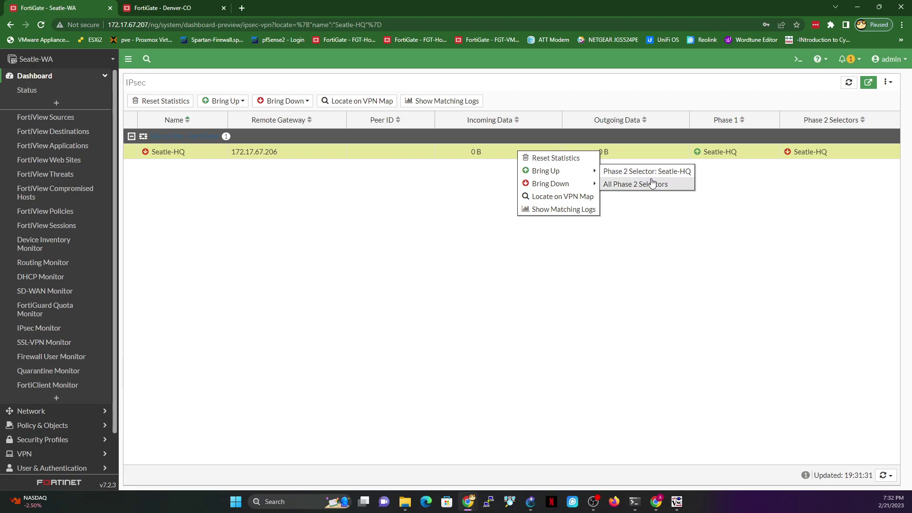
left_click(625, 175)
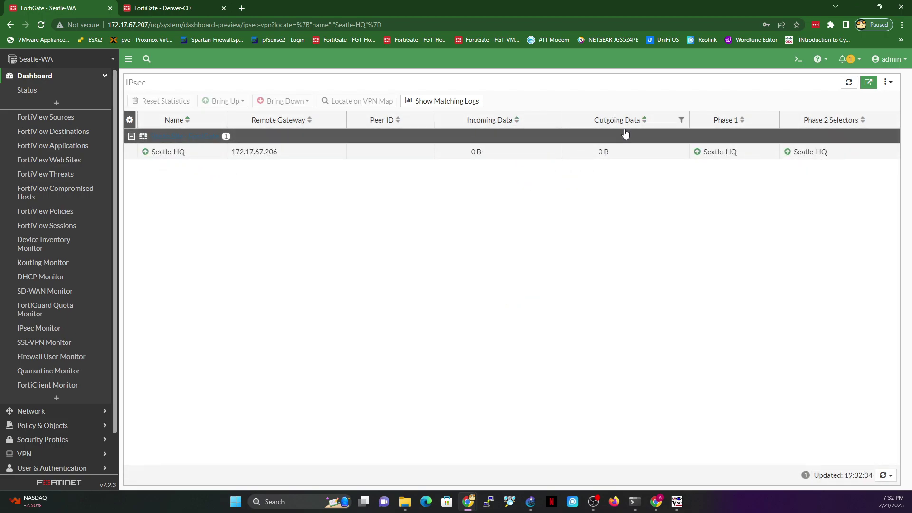
left_click(596, 156)
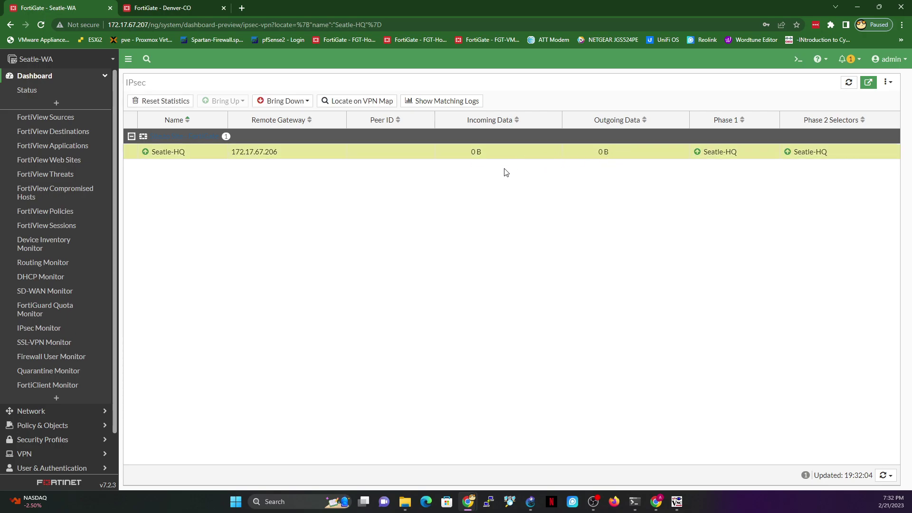
left_click(177, 7)
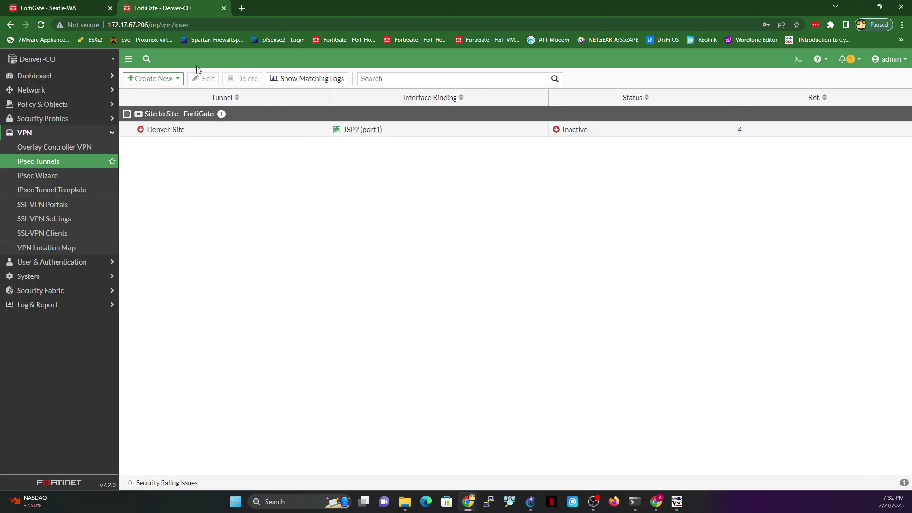
Refresh Denver-CO's tunnels and open Denver-Site's monitor showing it up to 172.17.67.207.
left_click(51, 162)
left_click(570, 131)
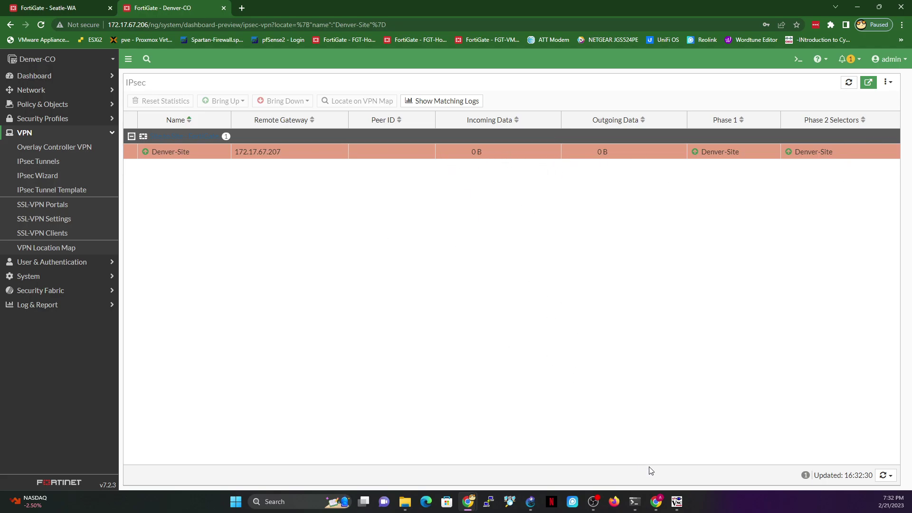
mouse_move(678, 502)
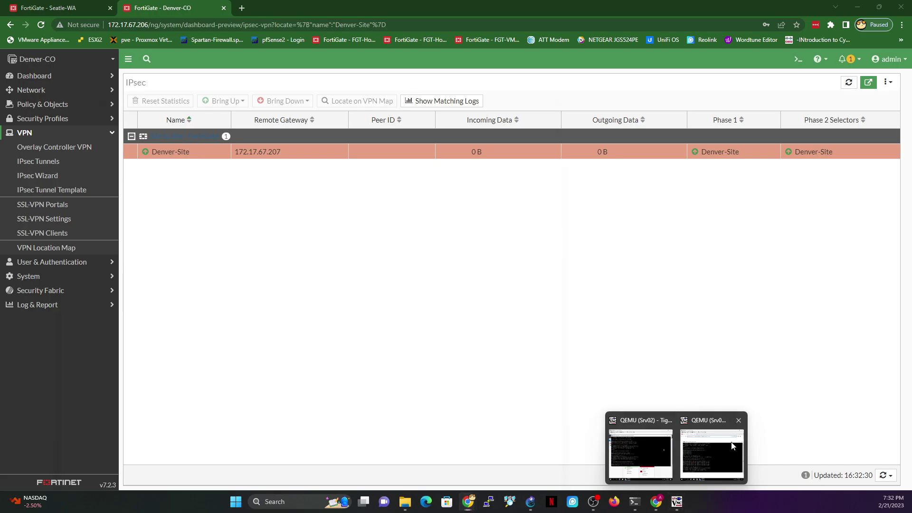
left_click(732, 446)
Clear Srv01's command prompt with cls and display its IP configuration.
left_click(366, 387)
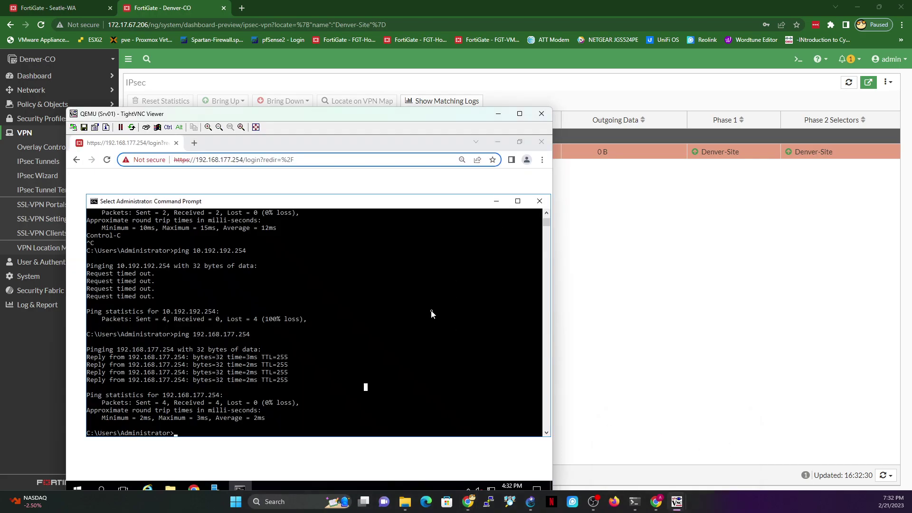
type("cls")
key("Return")
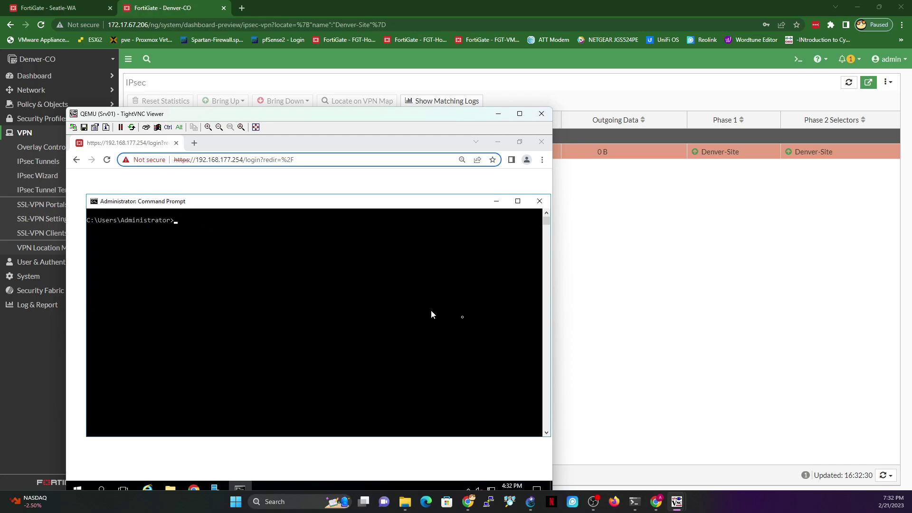
left_click_drag(392, 114, 411, 77)
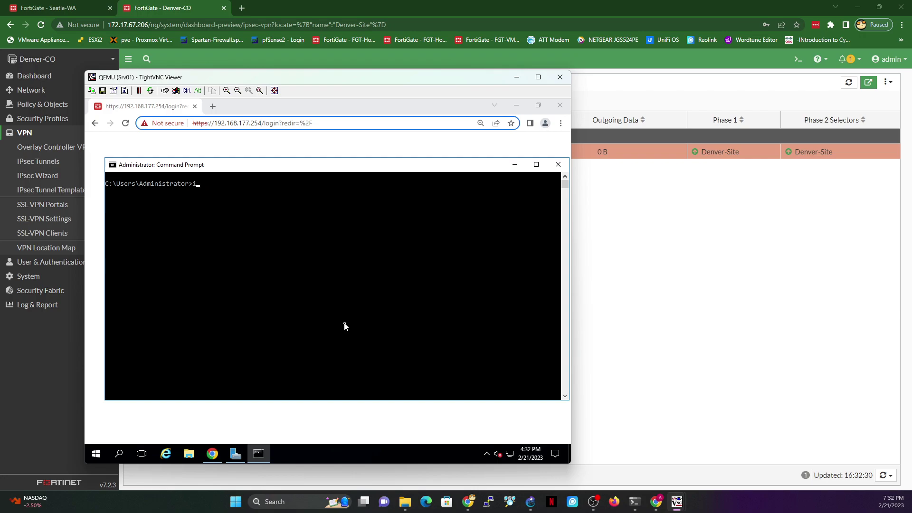
key("Return")
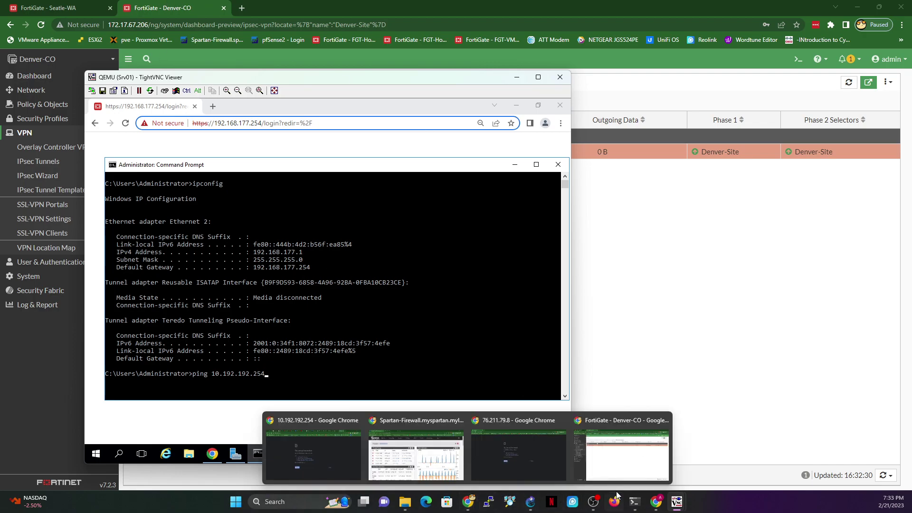
Ping 10.192.192.254 from Srv01, getting four replies with 0% loss.
left_click(540, 457)
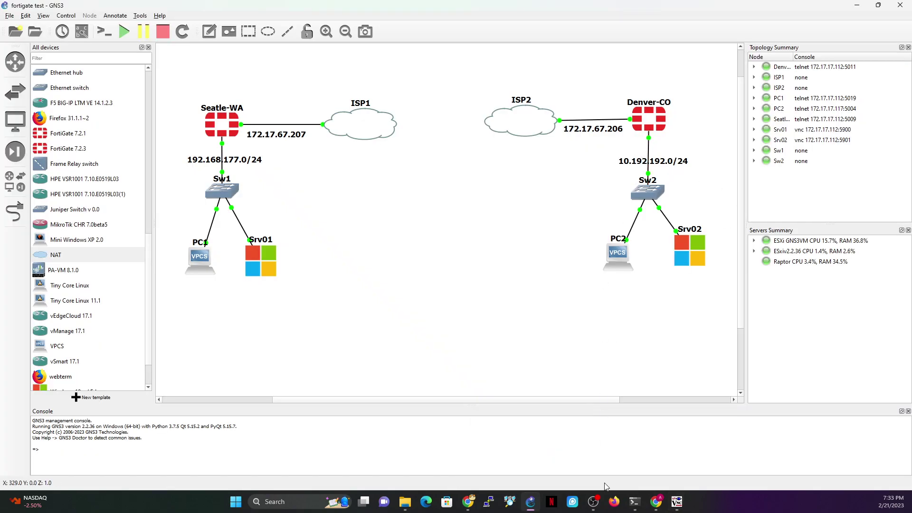
mouse_move(676, 501)
left_click(712, 463)
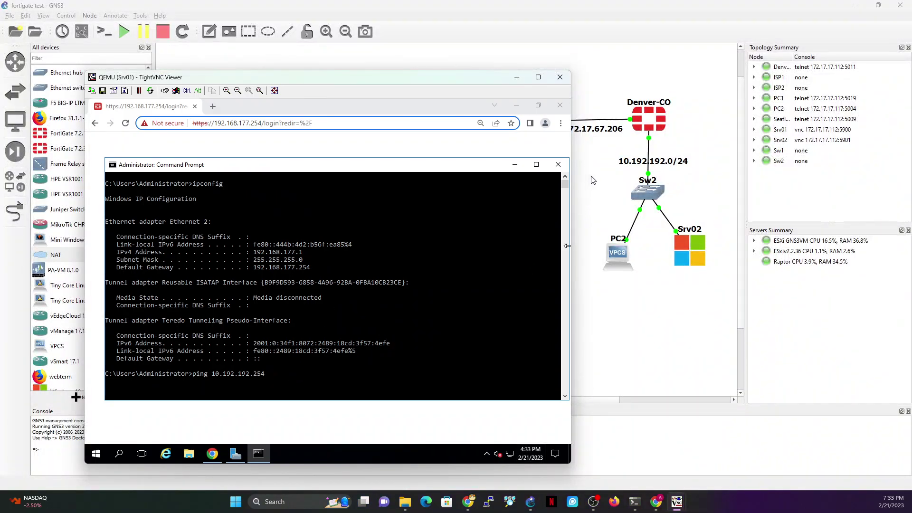
left_click(316, 314)
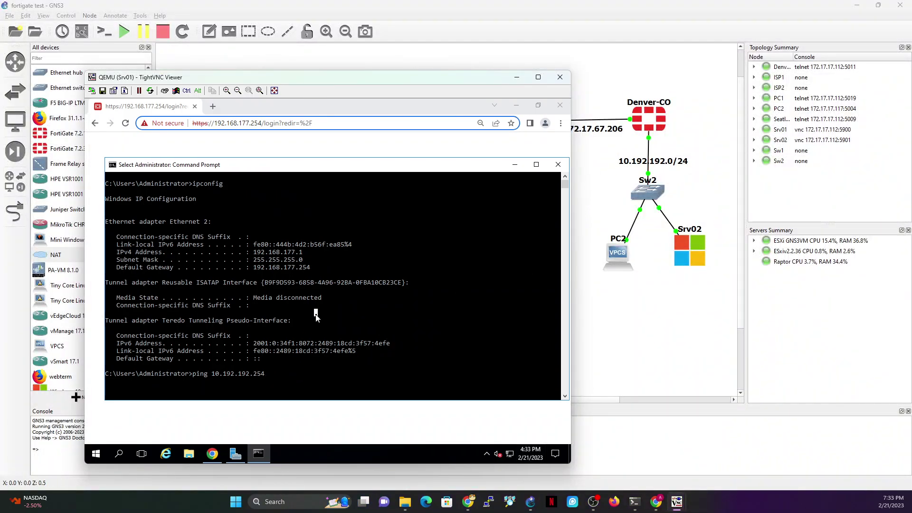
key("Return")
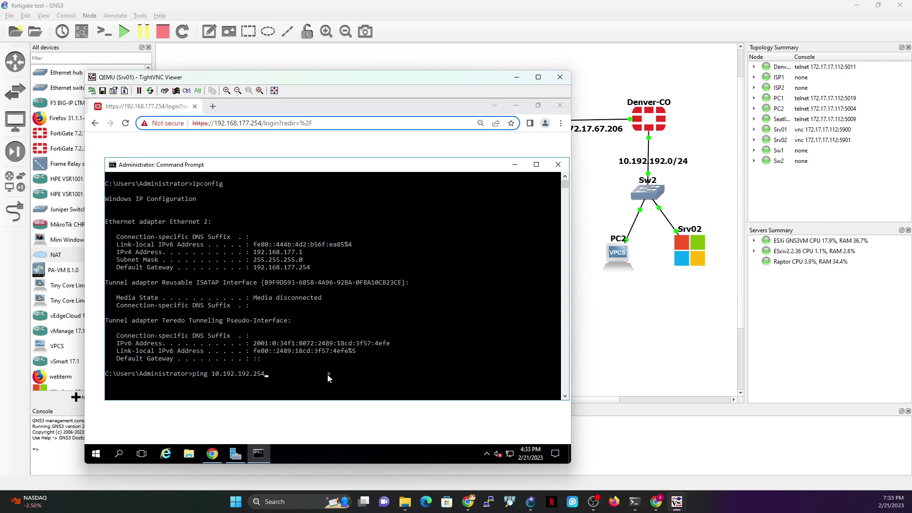
left_click(407, 352)
key("Return")
key("Return")
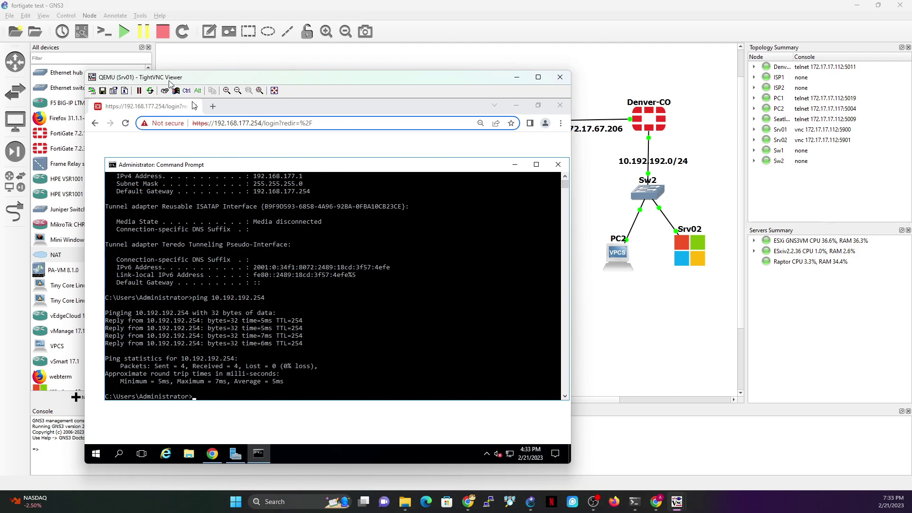
left_click_drag(385, 81, 621, 76)
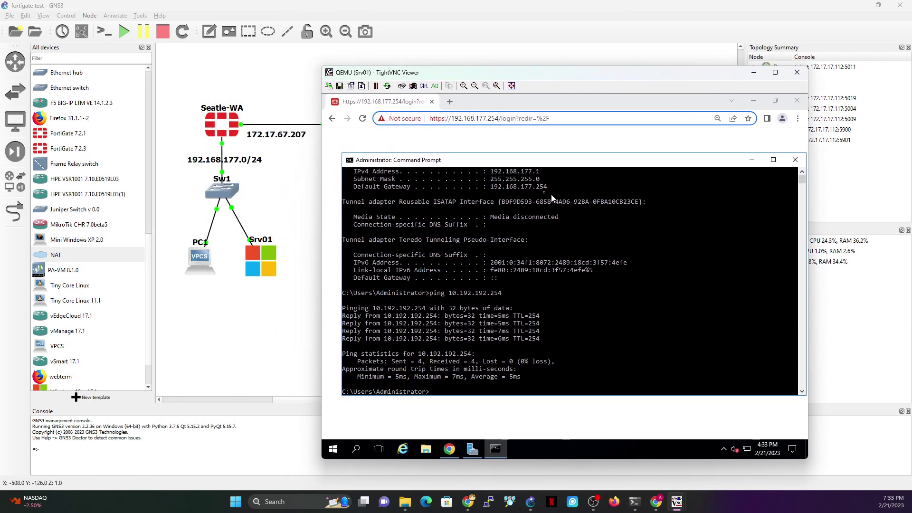
left_click(458, 101)
key("ctrl+t")
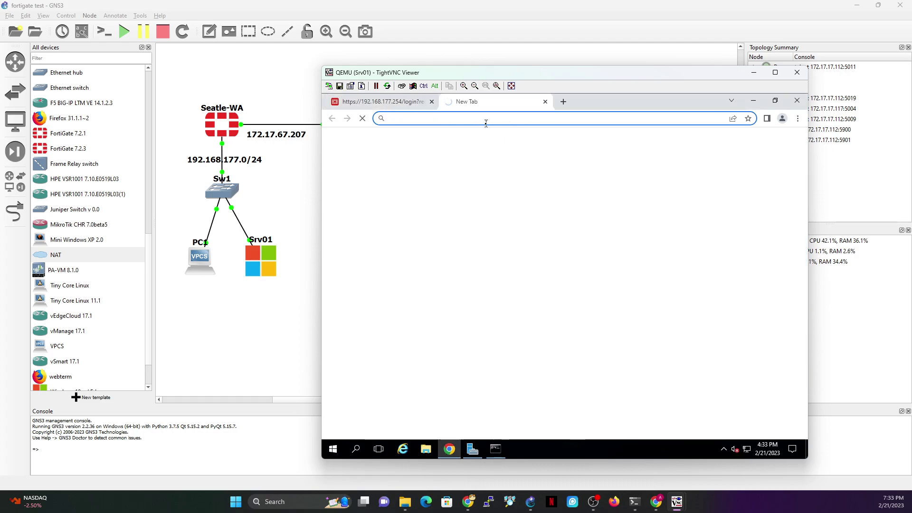
type("https")
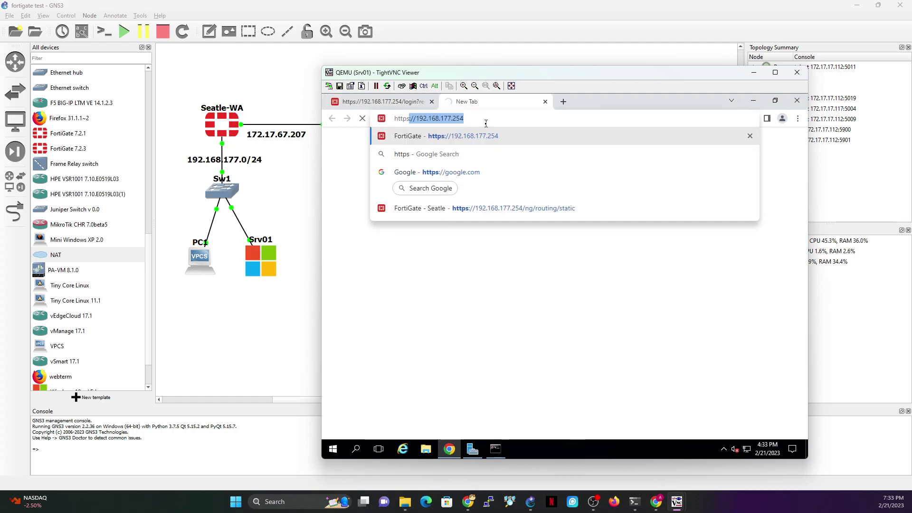
type("://10.192.19")
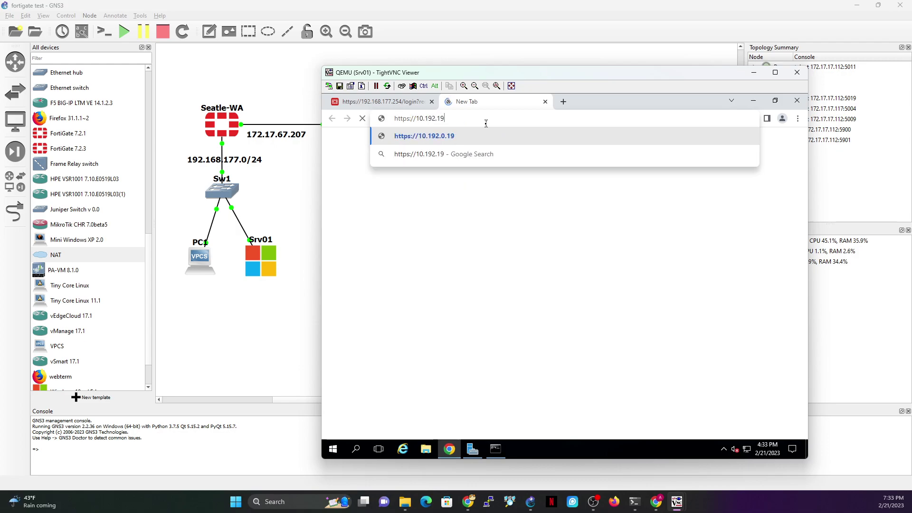
type("2.254")
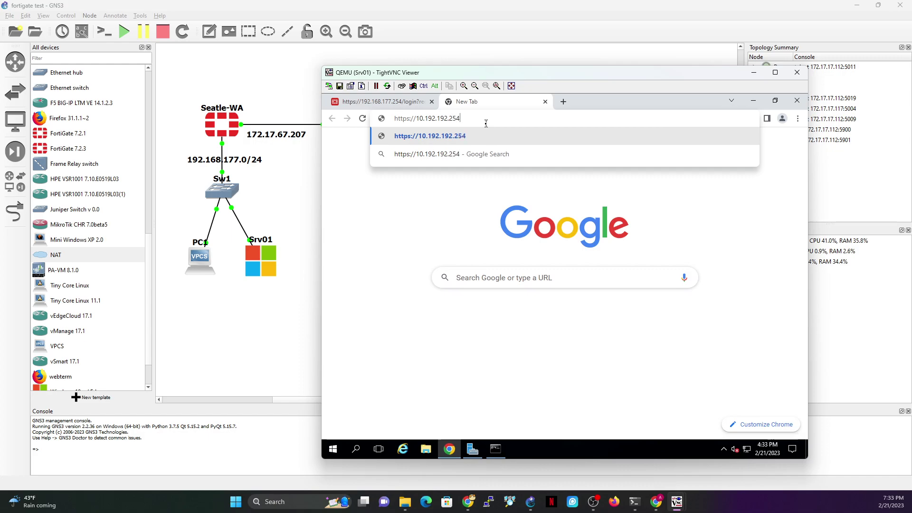
key("Return")
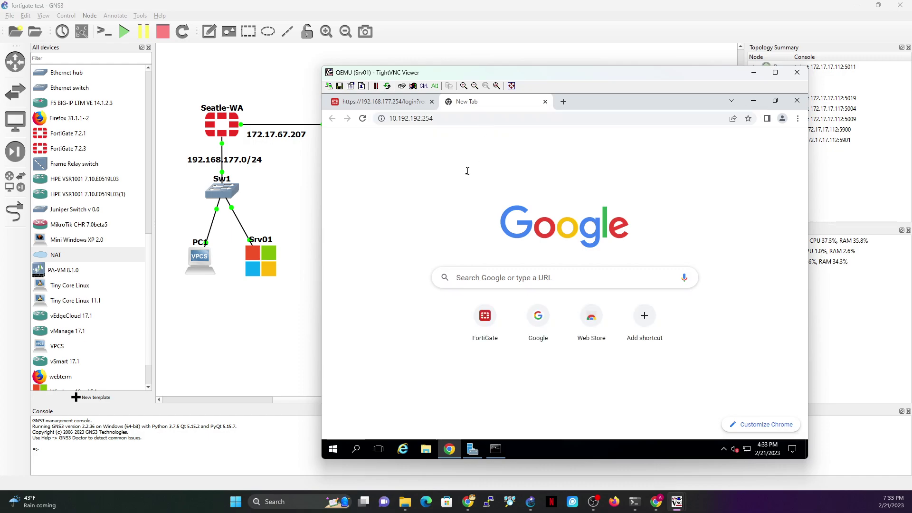
Get past the certificate warning to the Denver-CO FortiGate page, then switch to Srv02.
left_click_drag(652, 80, 411, 88)
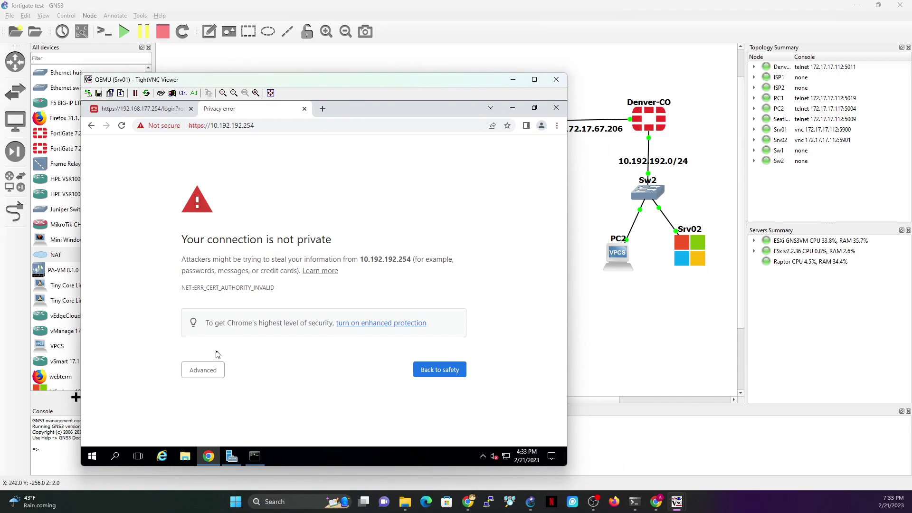
left_click(203, 370)
scroll(261, 395, "down", 1)
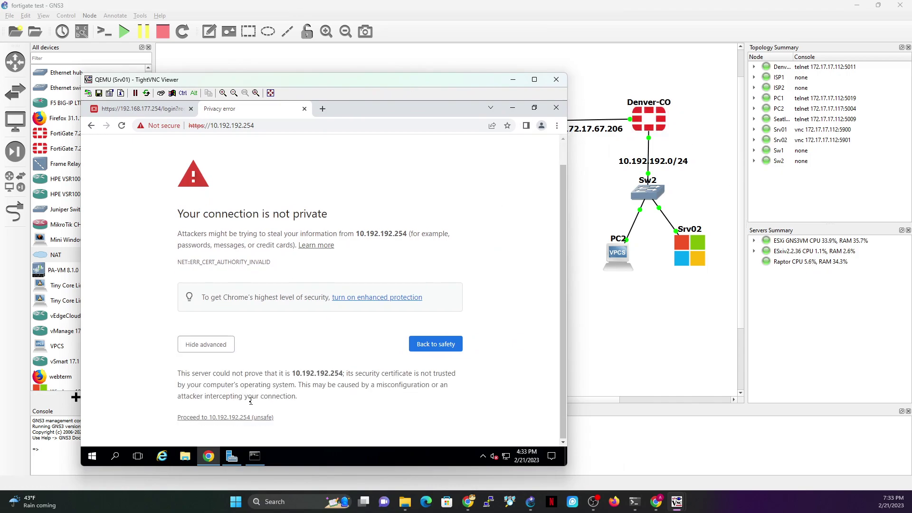
left_click(233, 417)
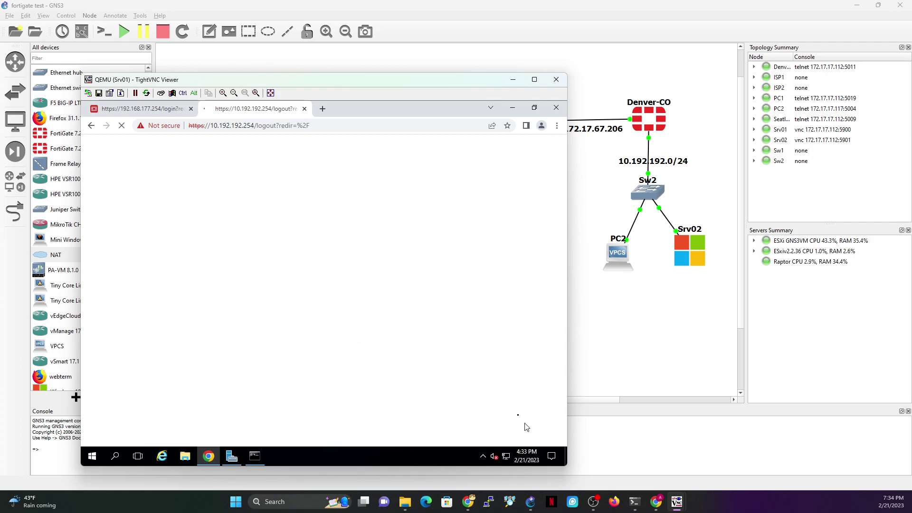
mouse_move(676, 498)
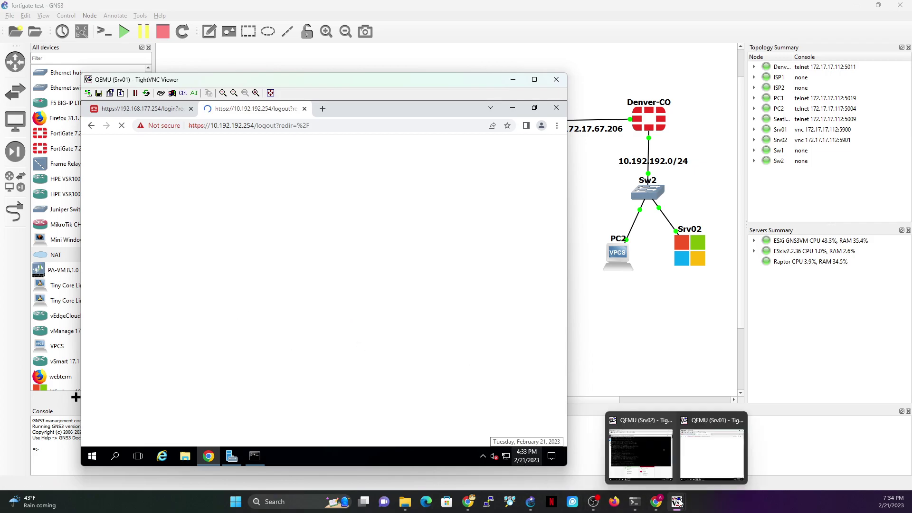
left_click(640, 458)
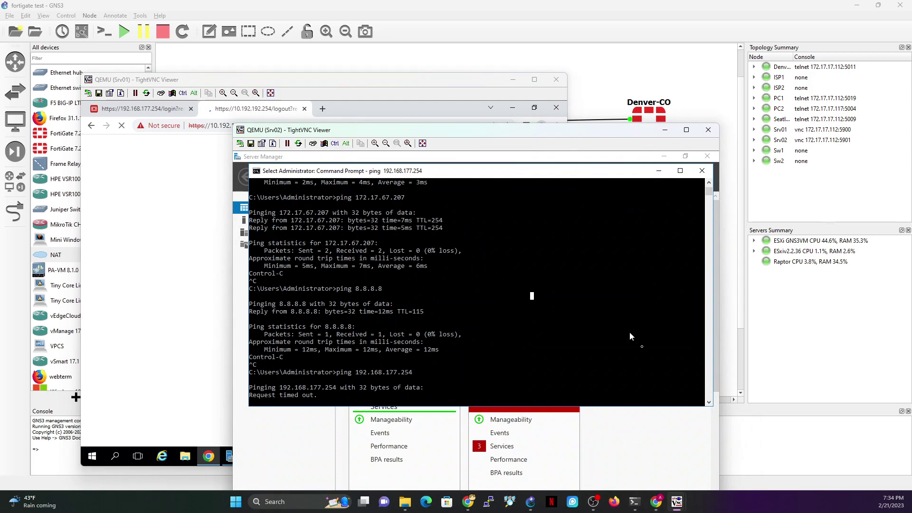
Stop the failing ping and rerun ping 192.168.177.254 on Srv02.
key("ctrl+c")
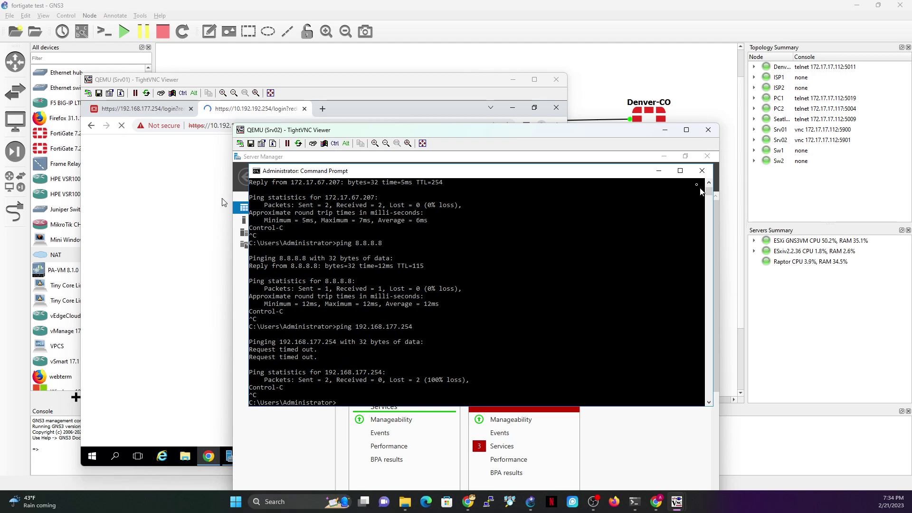
key("Up")
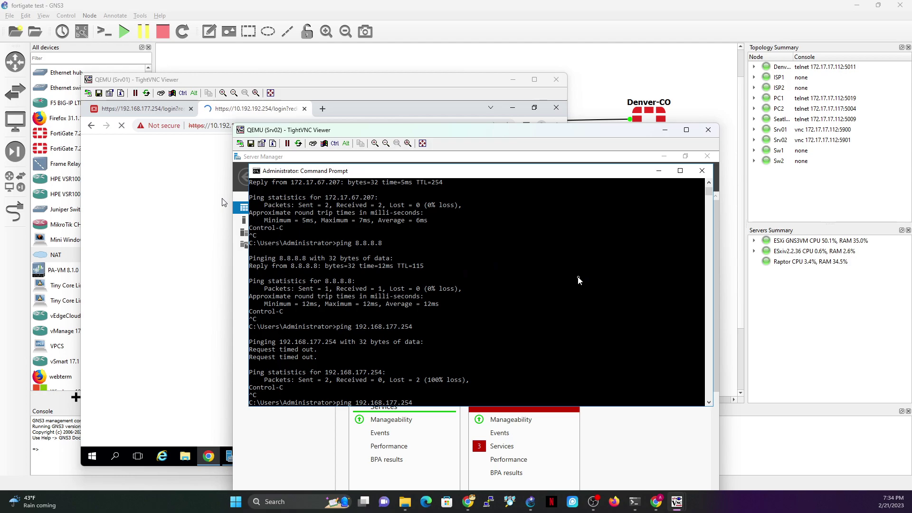
key("Return")
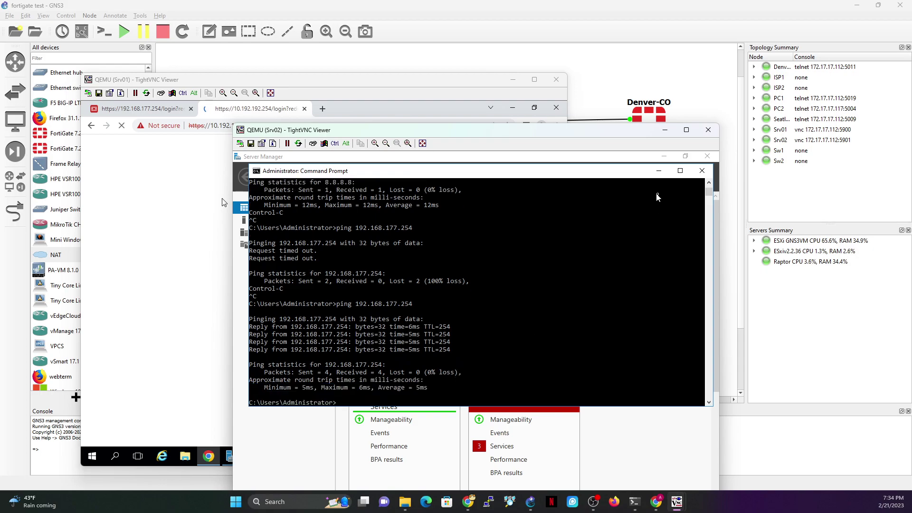
Minimize the command prompt, close Server Manager and launch Google Chrome on Srv02.
left_click(658, 171)
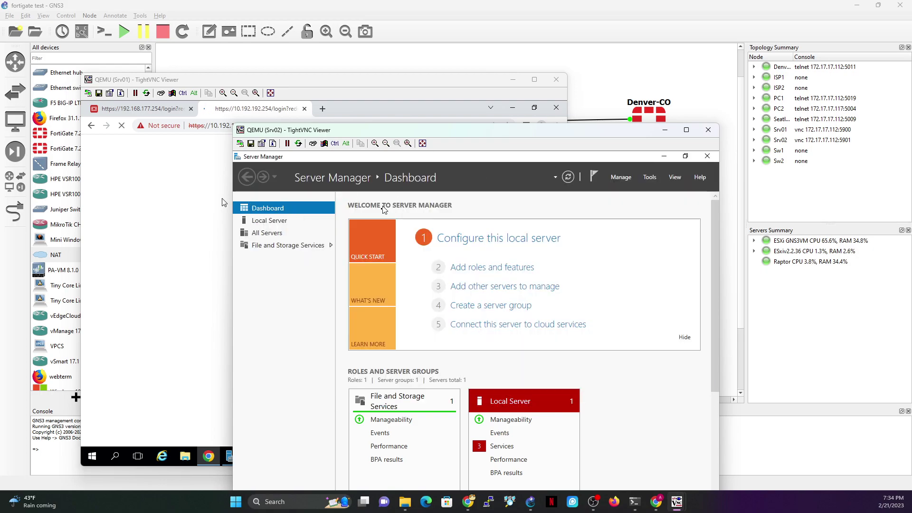
left_click(708, 155)
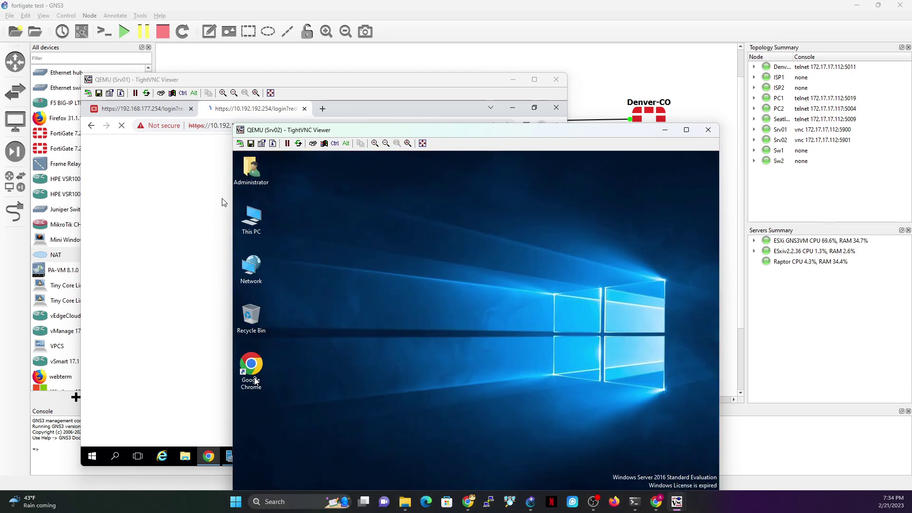
double_click(256, 380)
left_click_drag(532, 132, 631, 63)
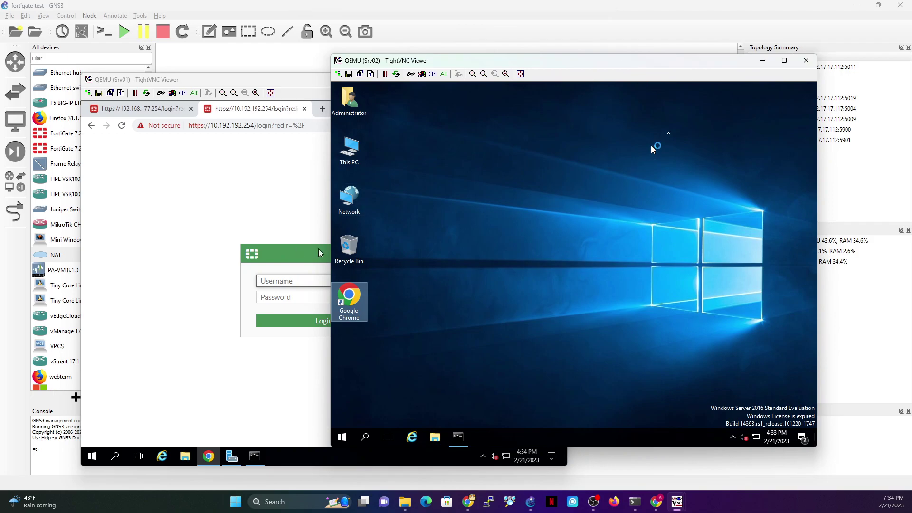
Sign in to the Denver-CO FortiGate on Srv01 as admin with the account password.
left_click(271, 217)
left_click(320, 281)
type("admin")
key("Tab")
type("••••")
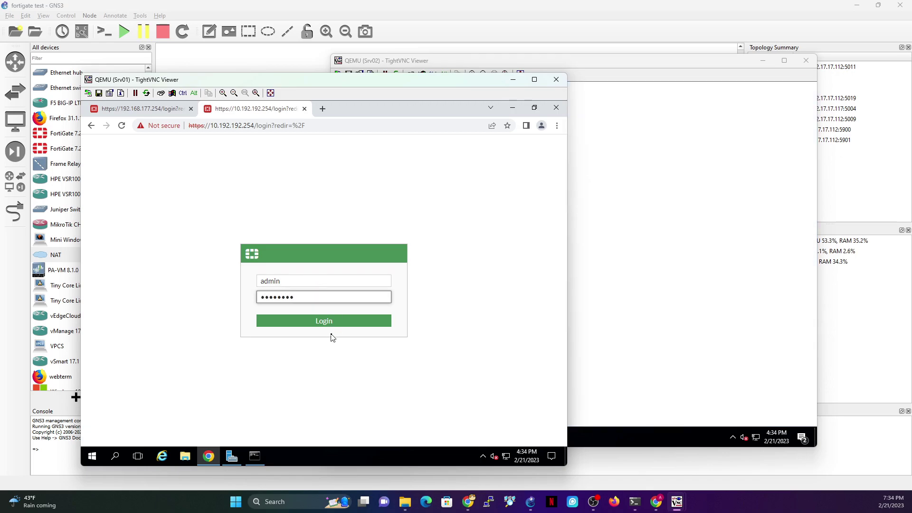
left_click(332, 321)
left_click(639, 85)
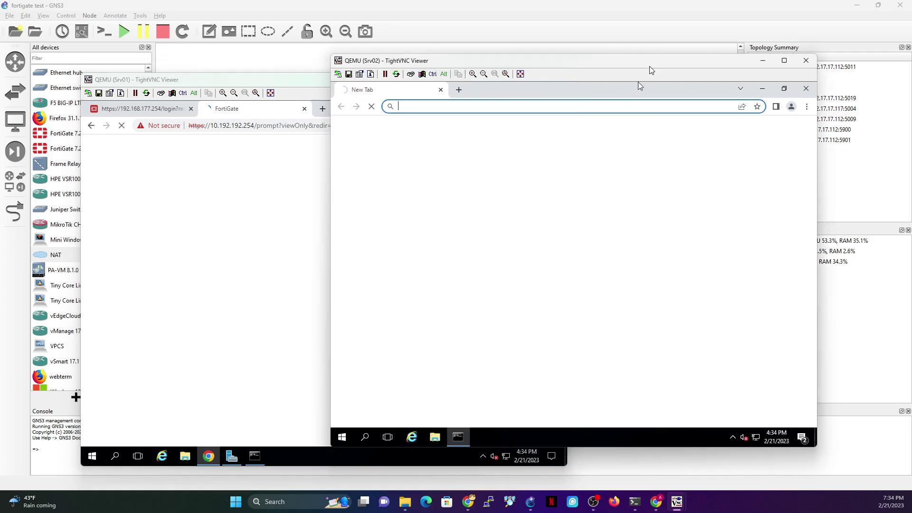
left_click(530, 102)
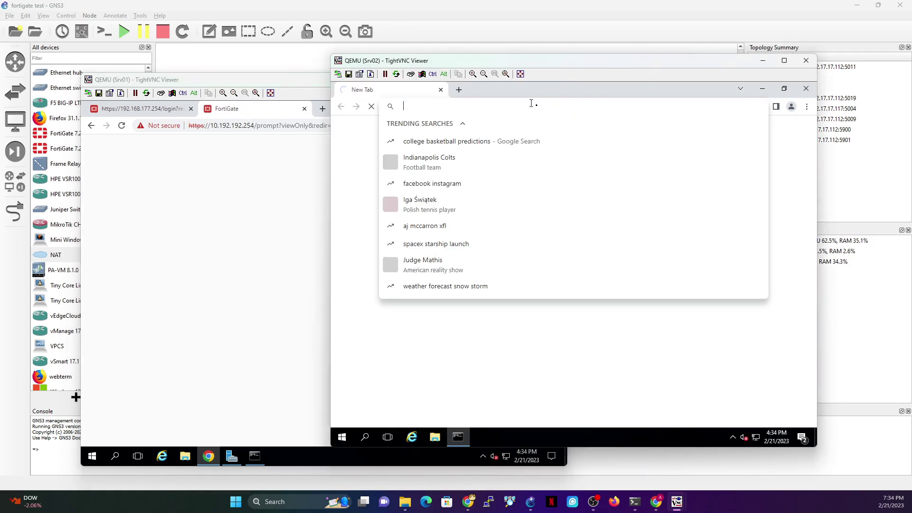
type("https://1")
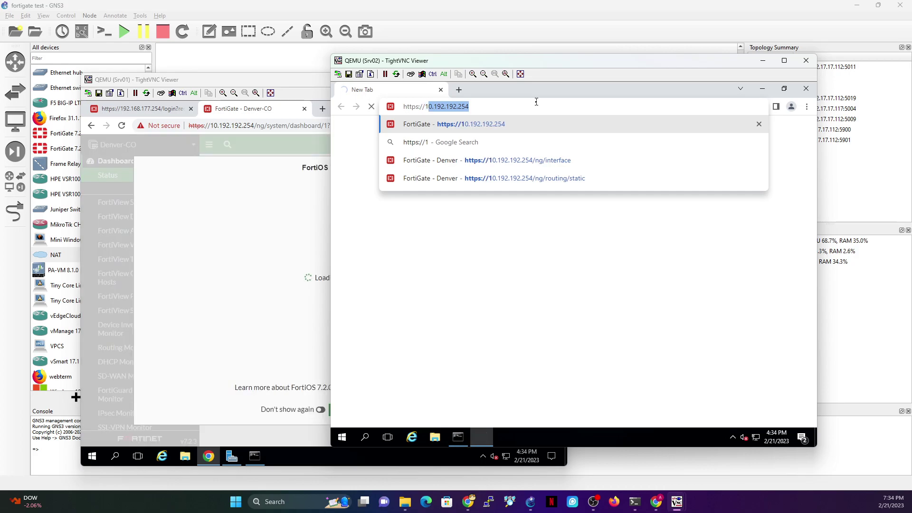
type("92.168.177.254")
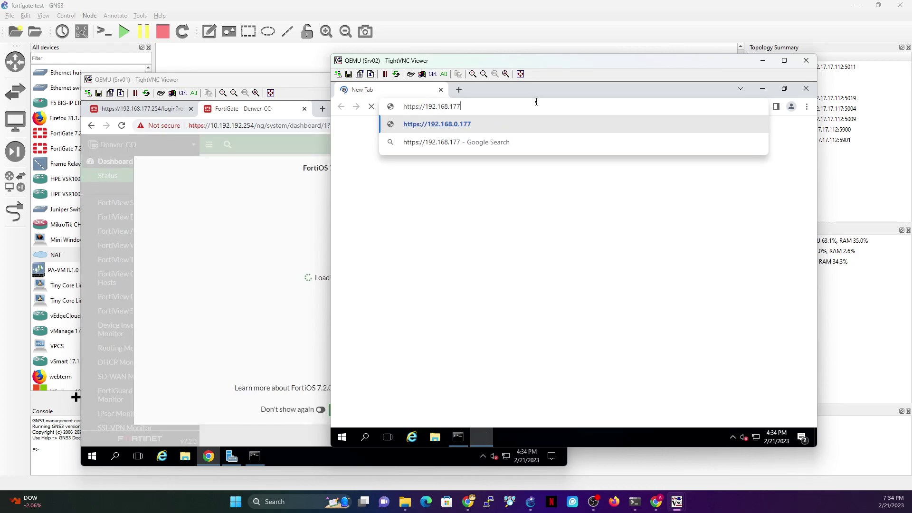
key("Return")
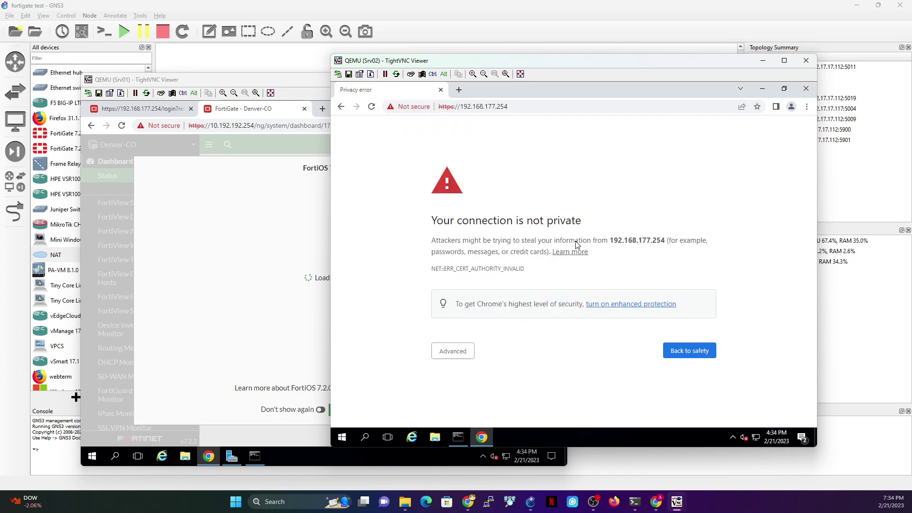
left_click(452, 352)
scroll(594, 340, "down", 1)
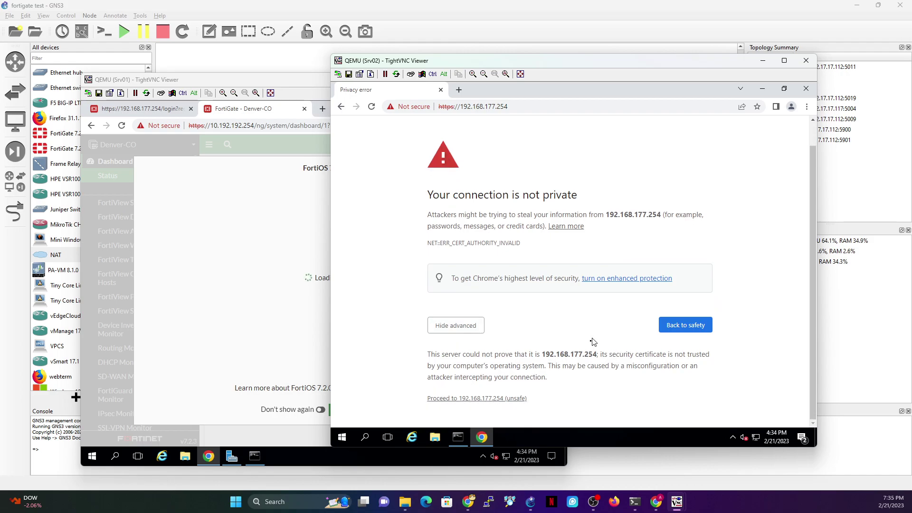
left_click(507, 399)
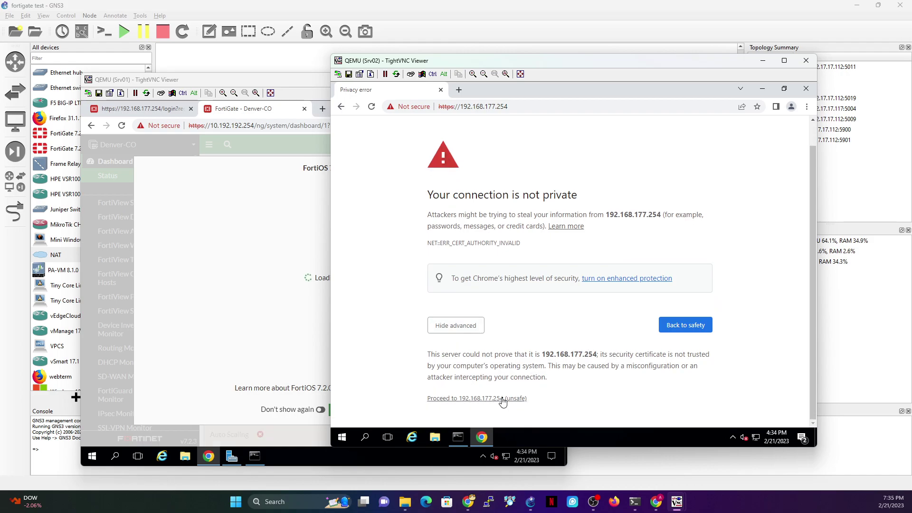
Run ipconfig in Srv02's command prompt to show its addressing.
left_click(458, 437)
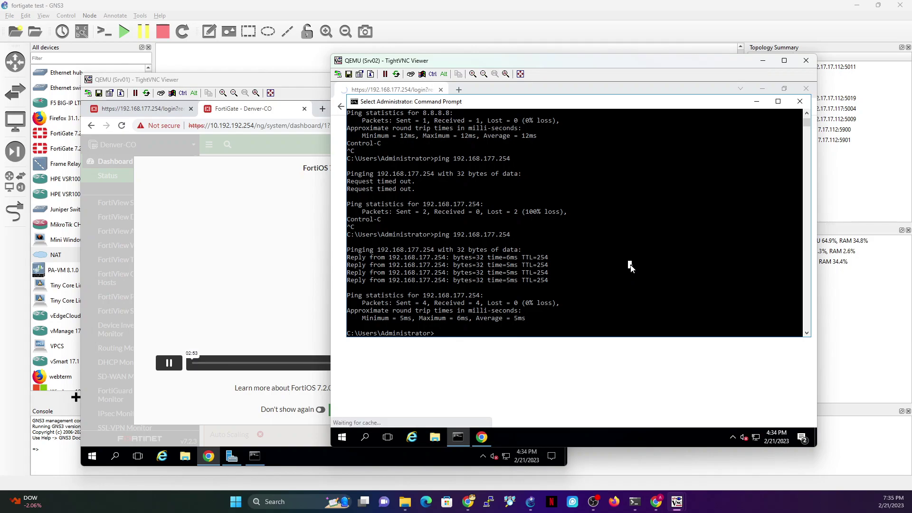
type("ipconfig")
key("Return")
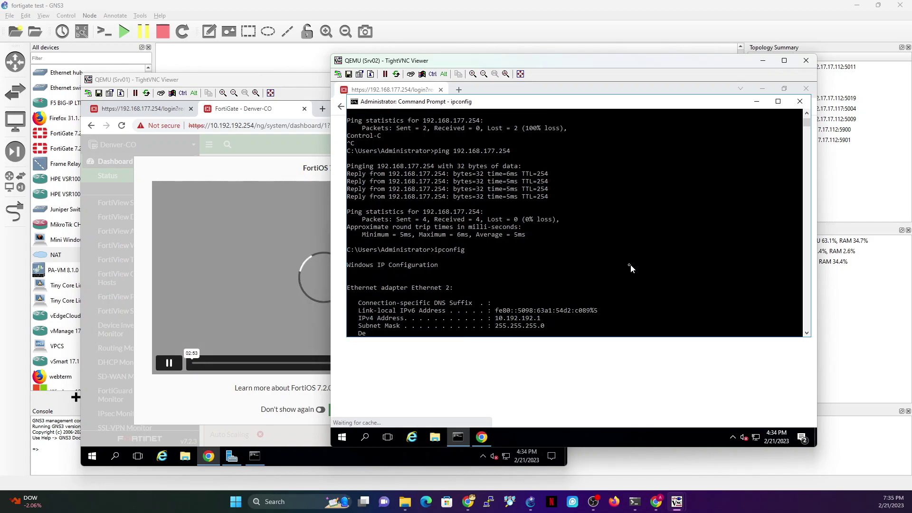
left_click_drag(494, 227, 549, 229)
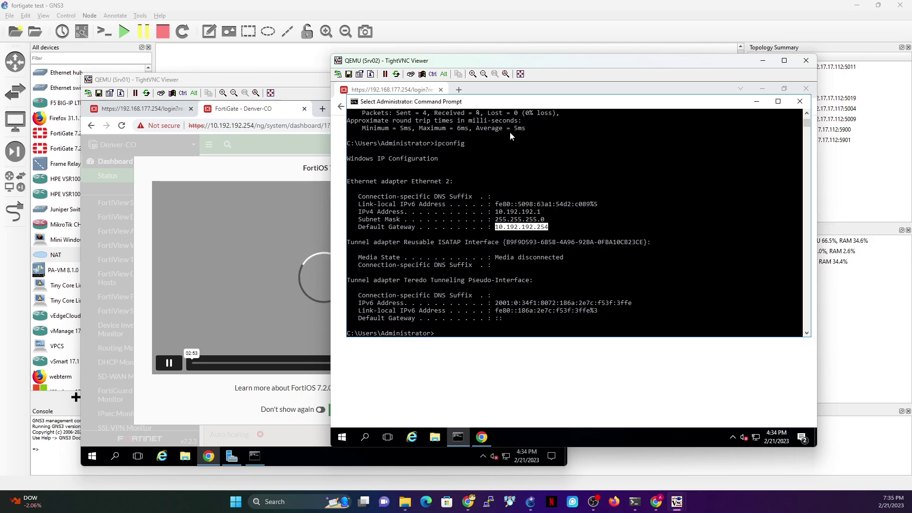
left_click_drag(440, 104, 468, 164)
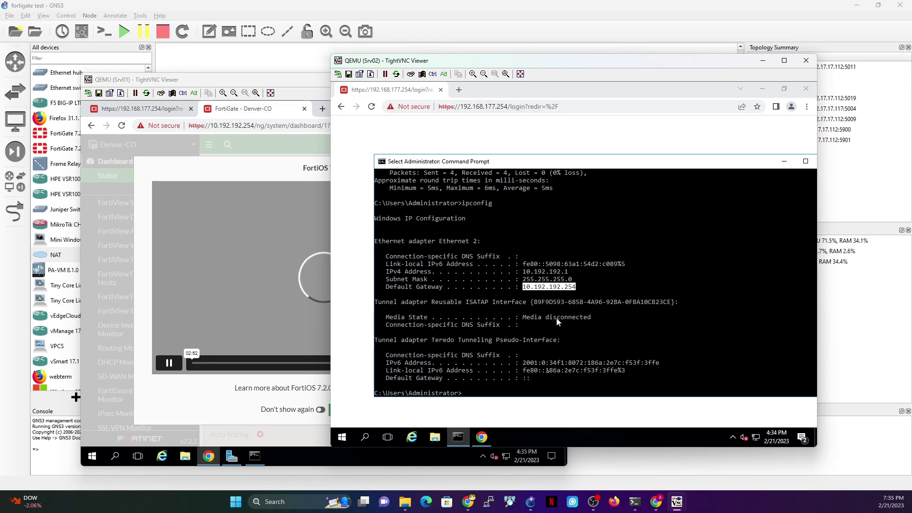
Ping 192.168.177.254 from the console, then minimize it to reveal the login page.
left_click(622, 326)
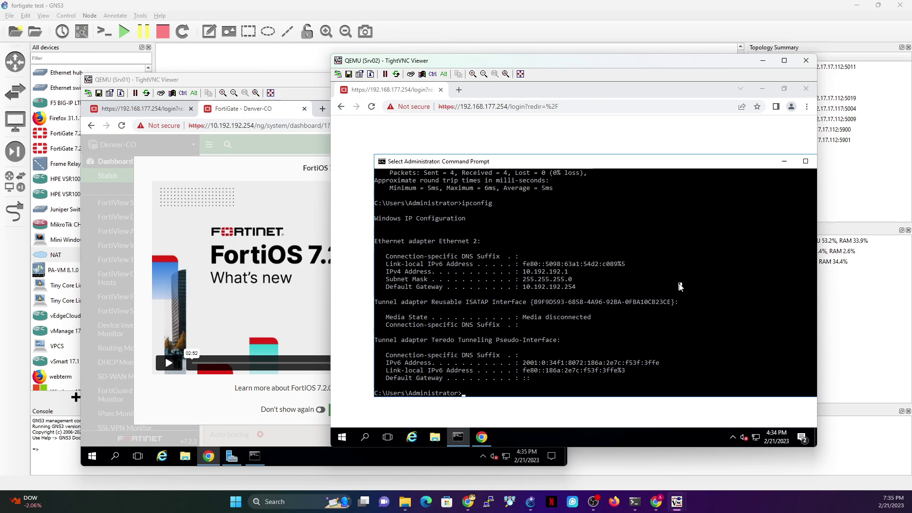
type("ping 1")
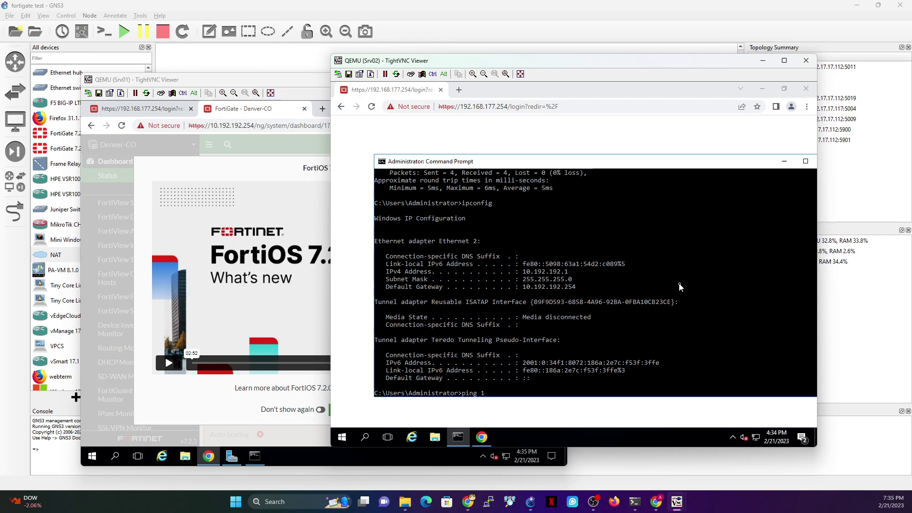
type("92.168.177.254")
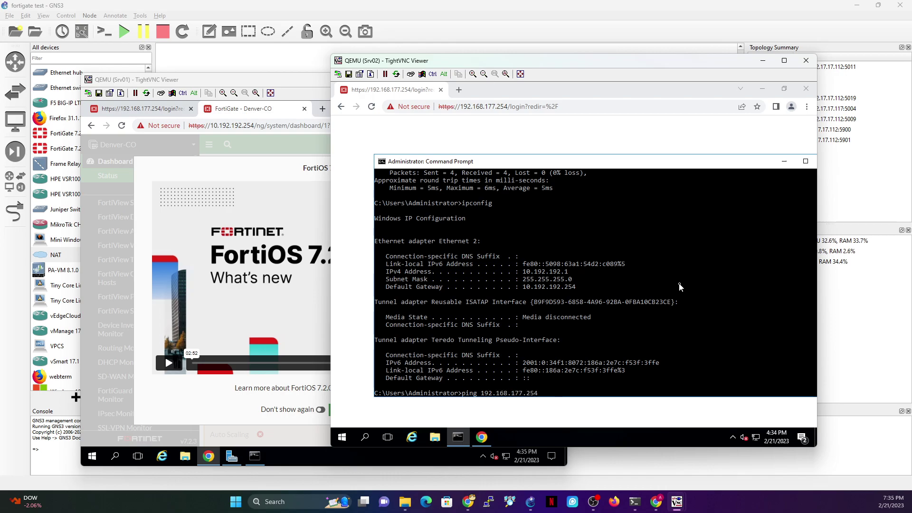
key("Return")
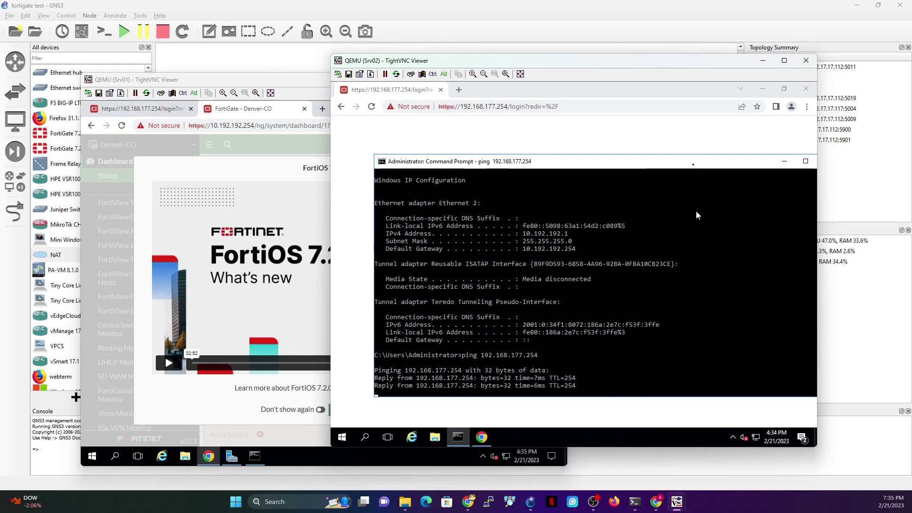
left_click(784, 161)
Sign in to the Seatle-WA FortiGate as admin with the account password.
left_click(572, 261)
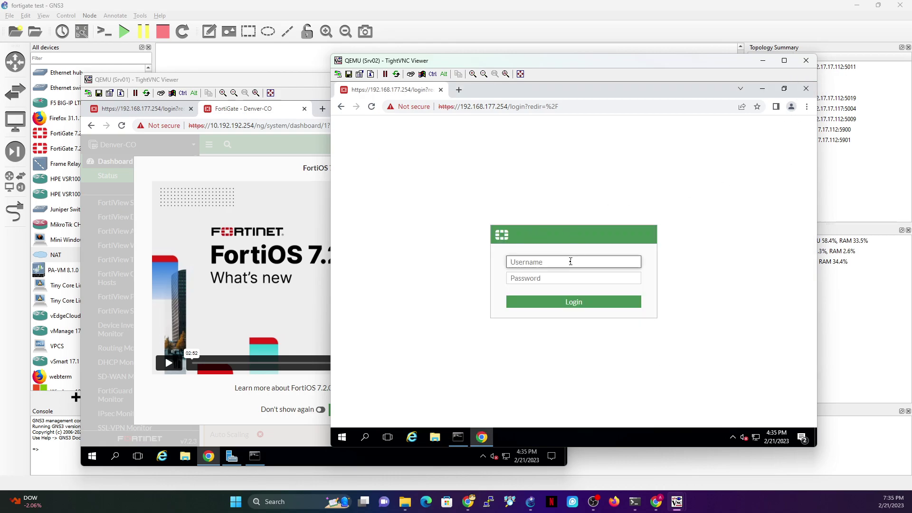
type("admin")
key("Tab")
type("a")
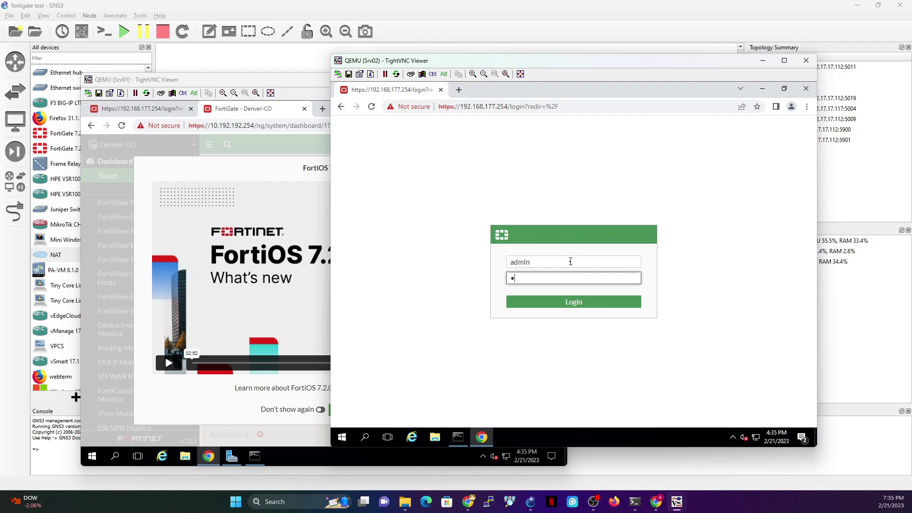
key("Return")
Dismiss the FortiOS 7.2.0 notices on Denver-CO and Seatle-WA and arrange the viewers side by side.
left_click_drag(255, 85, 232, 125)
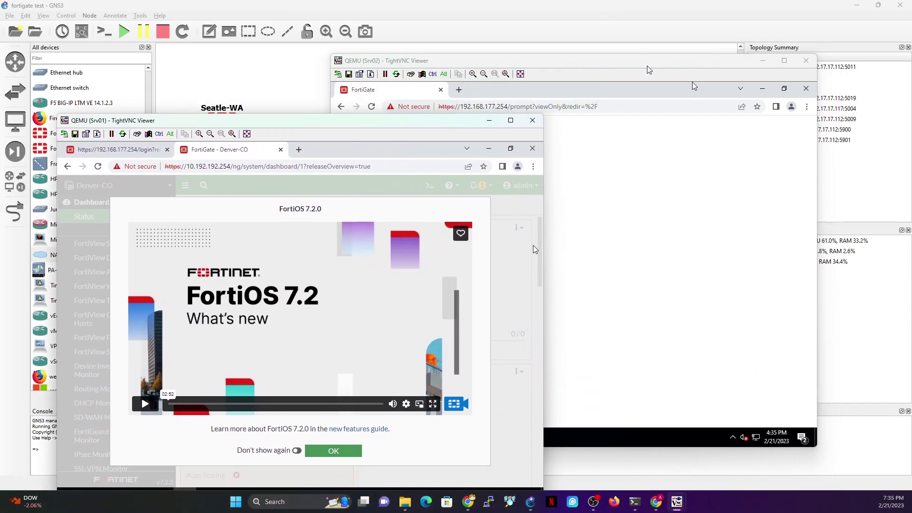
left_click(551, 247)
left_click_drag(279, 128, 254, 92)
left_click(312, 412)
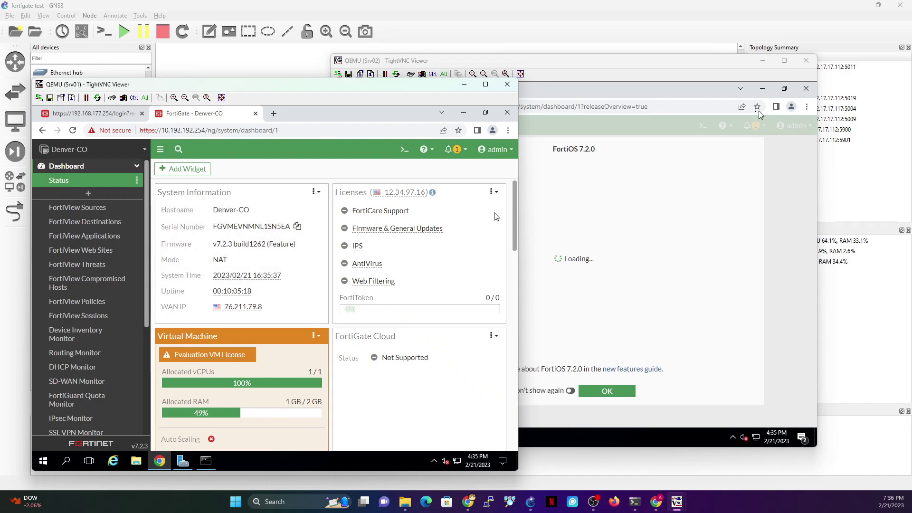
left_click(655, 63)
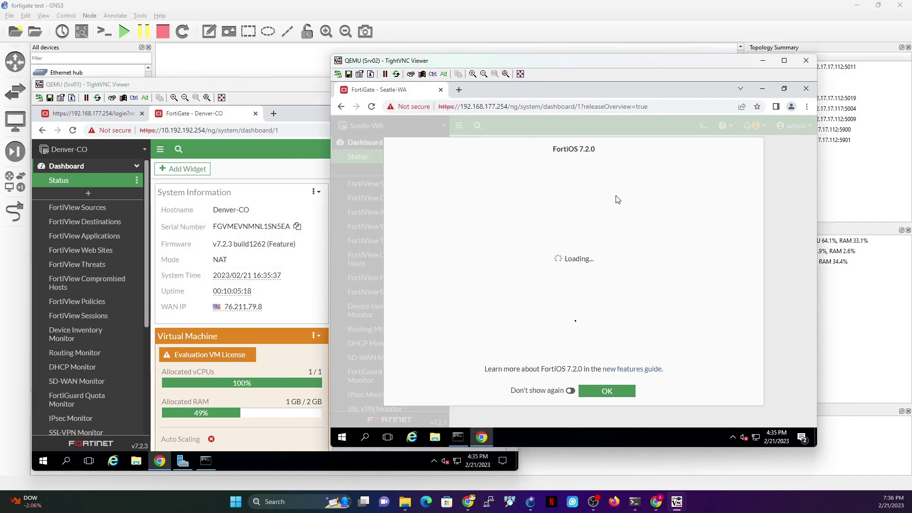
left_click(611, 397)
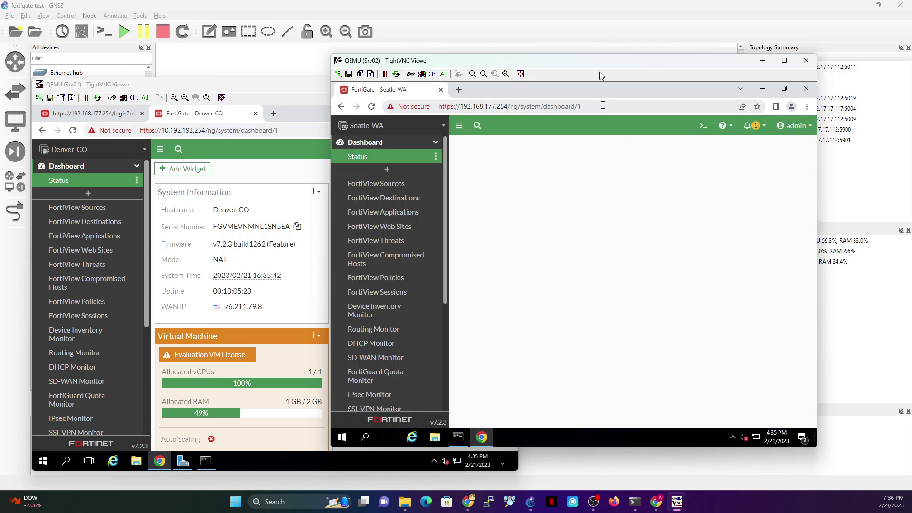
left_click_drag(542, 62, 305, 98)
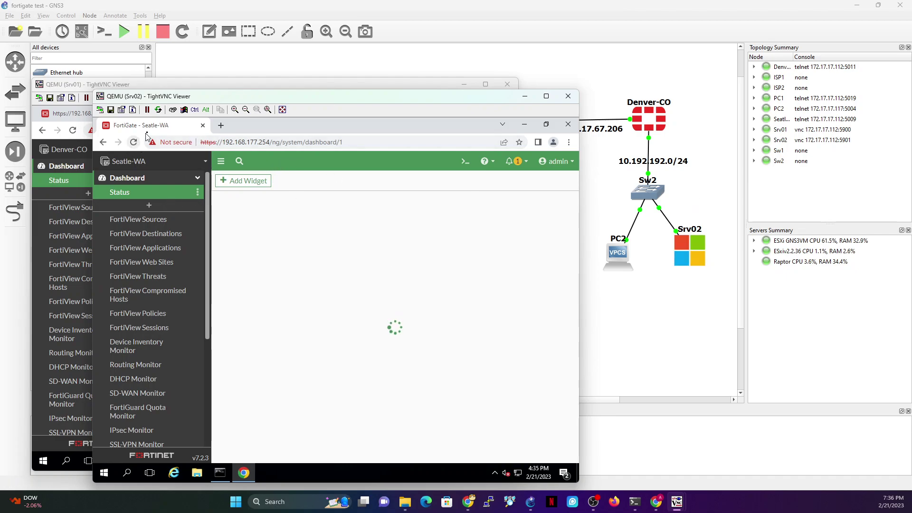
left_click_drag(394, 100, 429, 81)
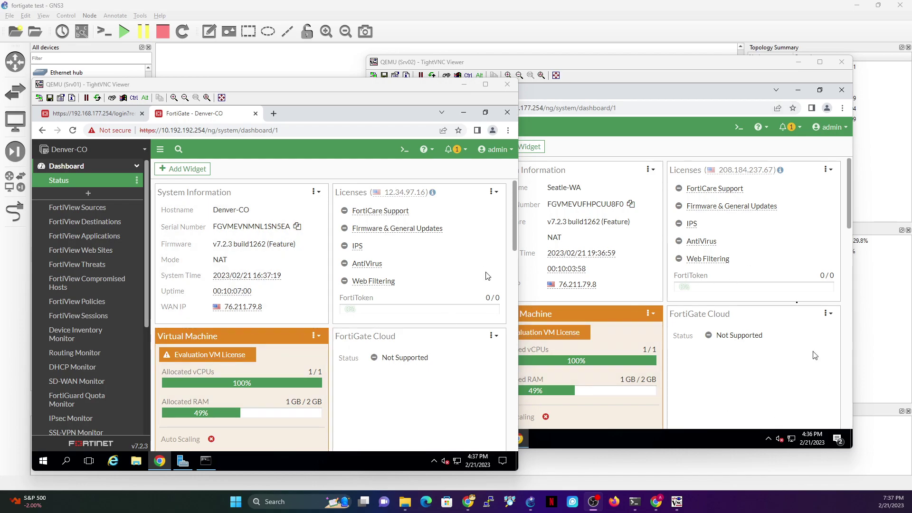
left_click(593, 63)
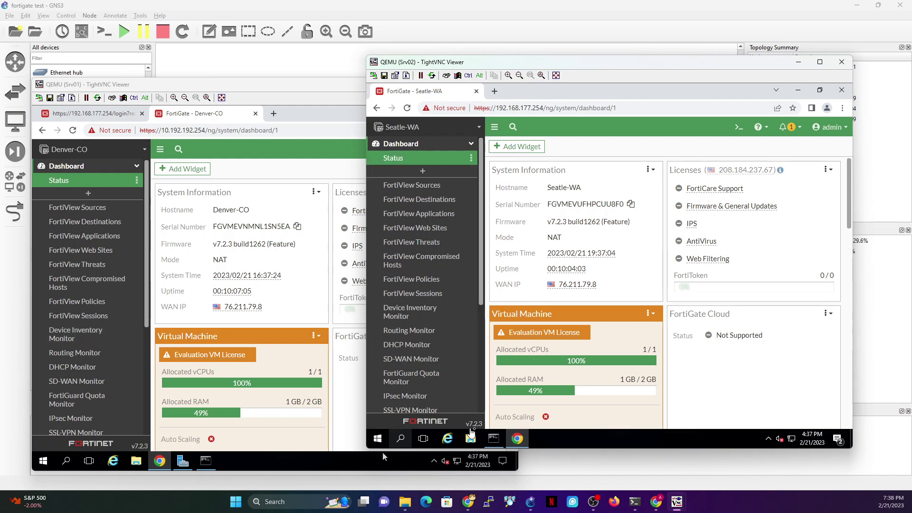
Run ping 192.168.177.1 on Srv02, which times out with 100% loss.
left_click(493, 438)
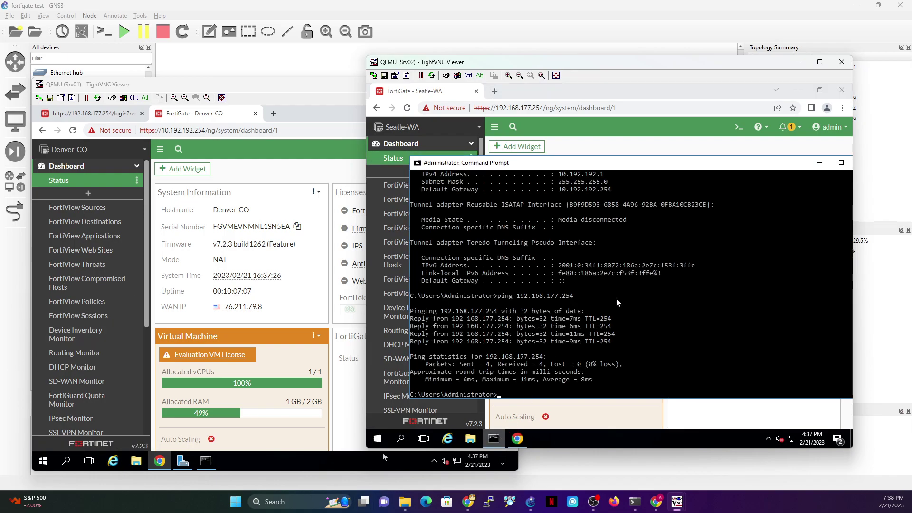
type("ping ")
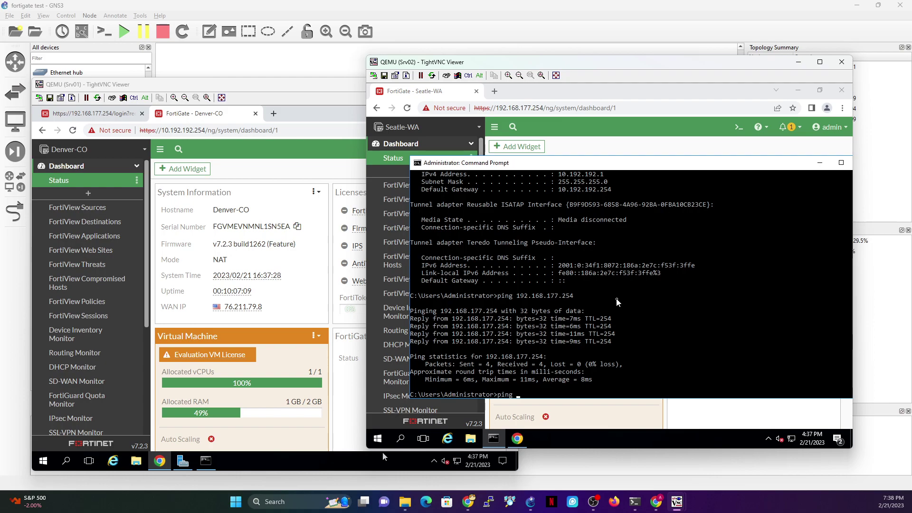
type("192.168.177.1")
key("Return")
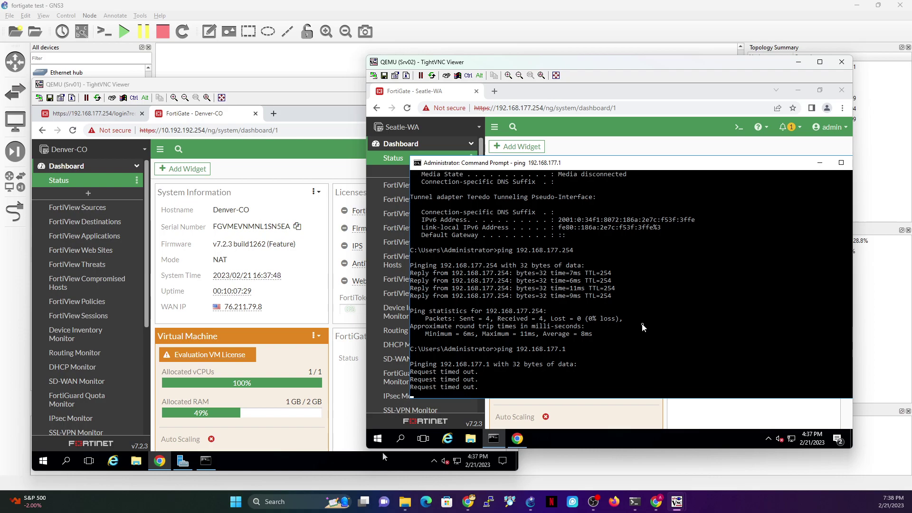
left_click(46, 465)
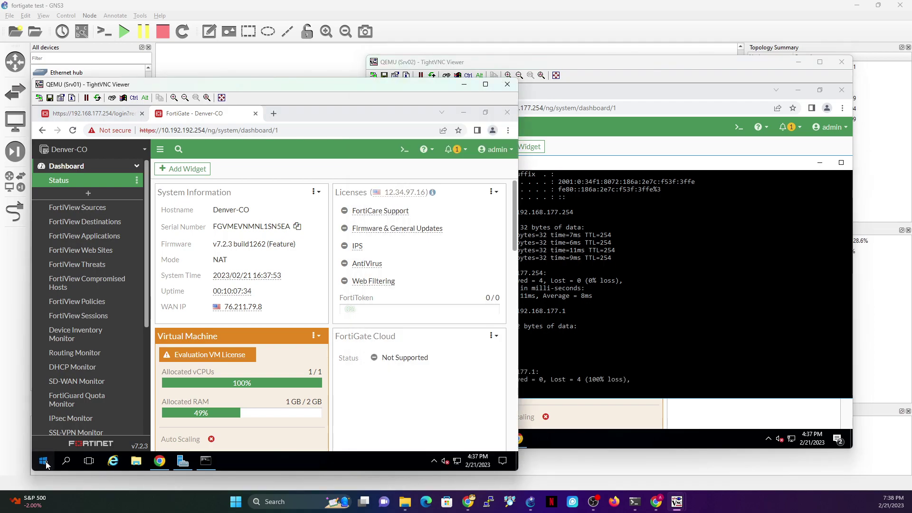
Search the Start menu for 'firewall' and open Windows Firewall in Control Panel on Srv01.
left_click(46, 464)
left_click(46, 464)
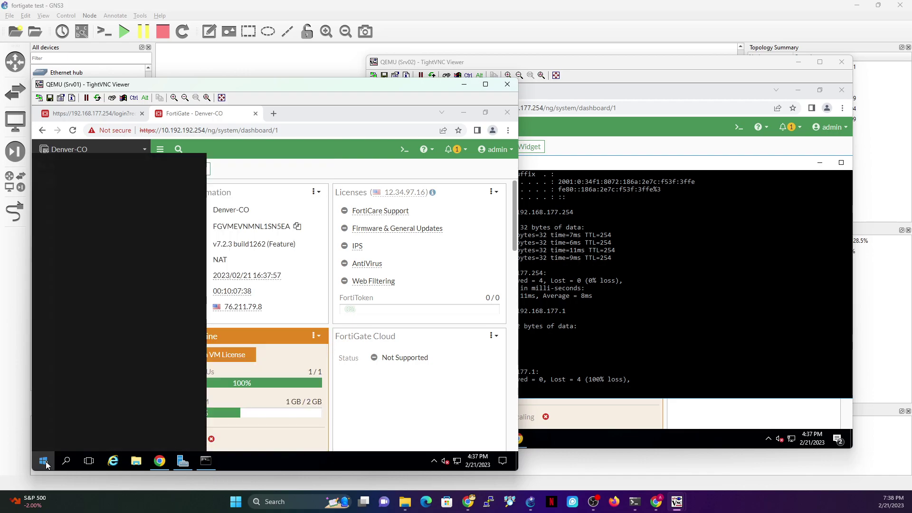
type("firewall")
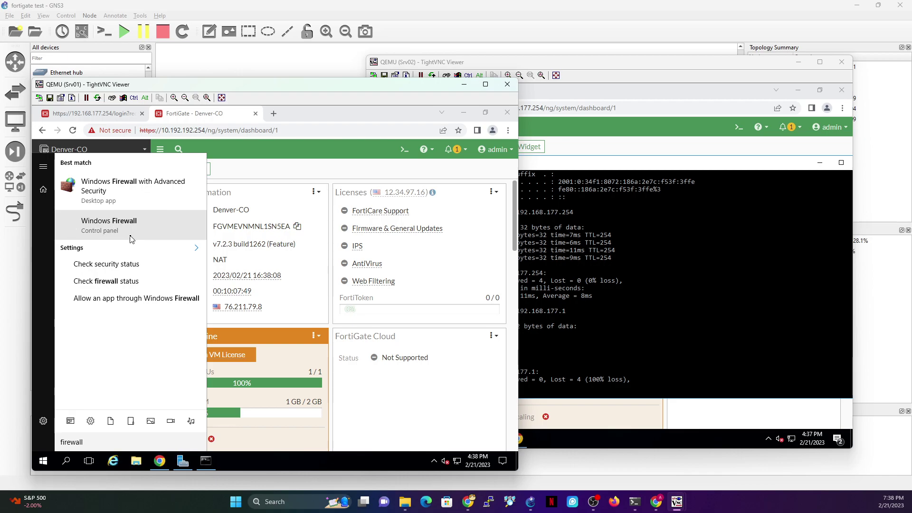
left_click(181, 218)
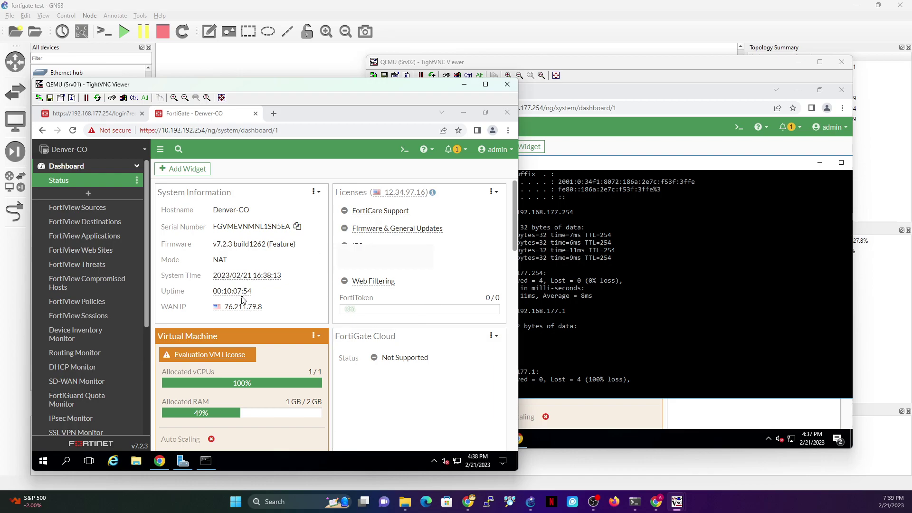
mouse_move(243, 300)
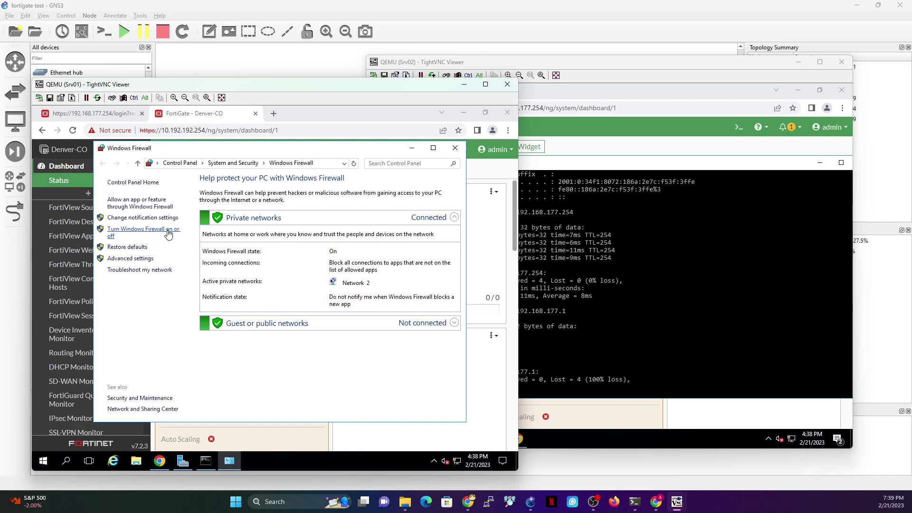
Select Turn off Windows Firewall for both public and private networks on Srv01 and apply.
left_click(127, 232)
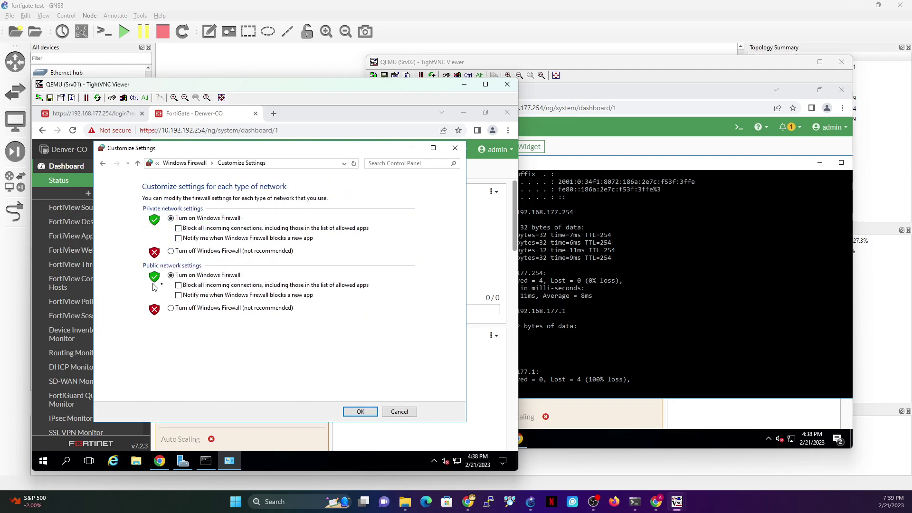
left_click(171, 308)
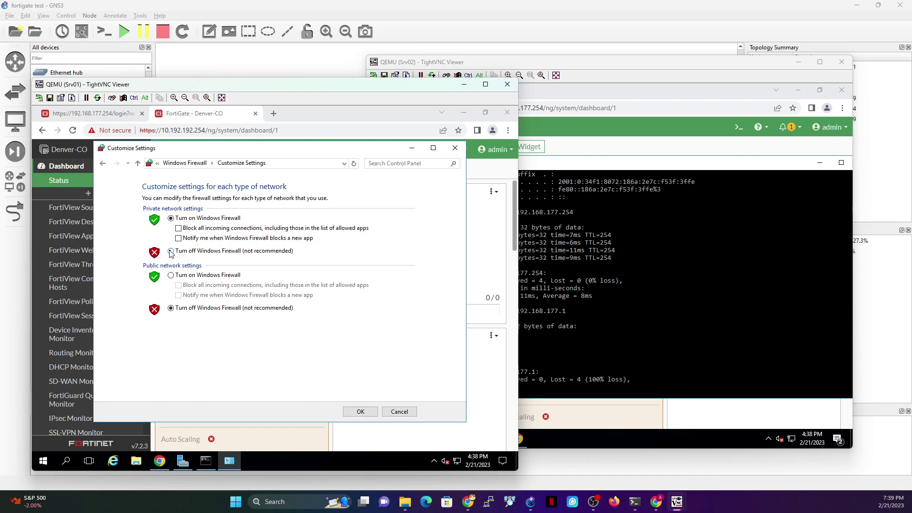
left_click(171, 251)
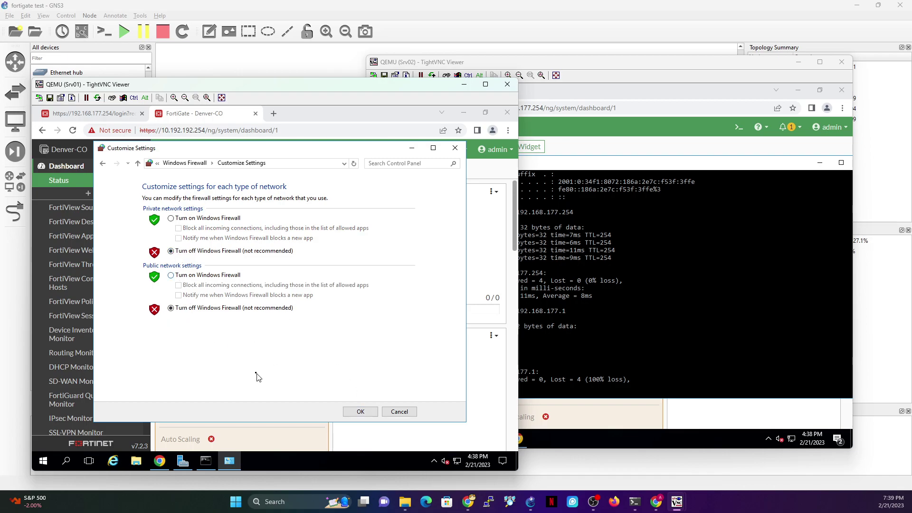
left_click(358, 413)
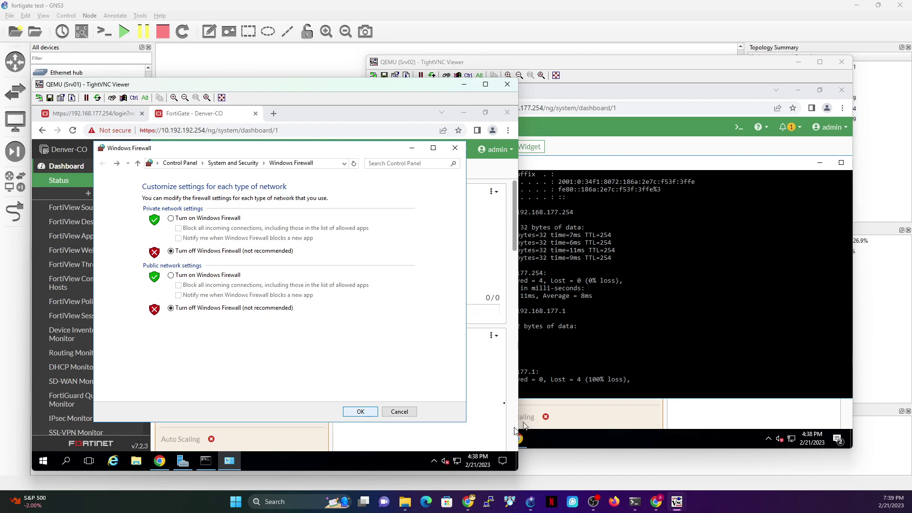
left_click(659, 336)
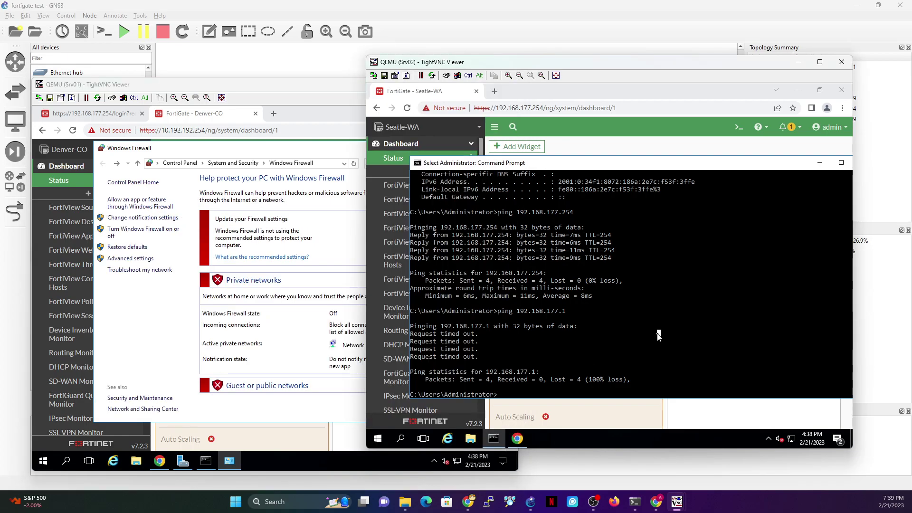
Rerun ping 192.168.177.1 for 4 of 4 replies, then start a continuous ping with -t.
key("Up")
key("Return")
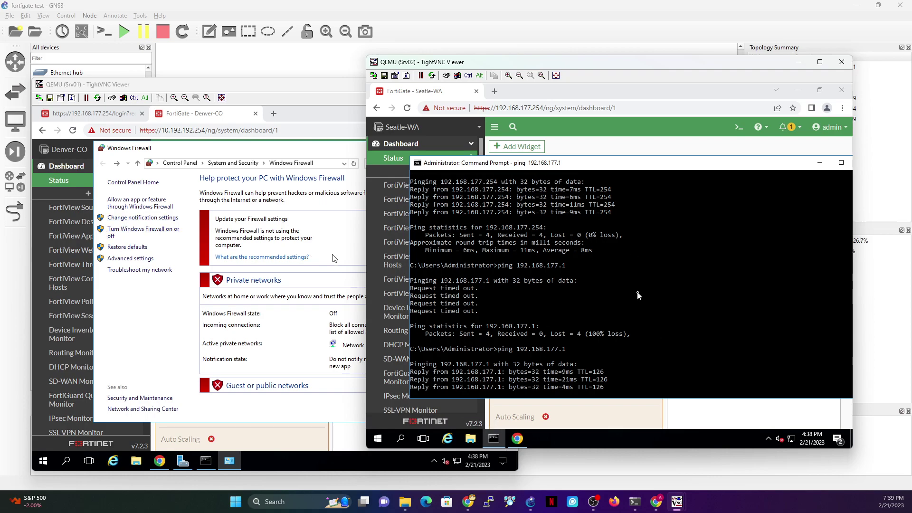
key("Up")
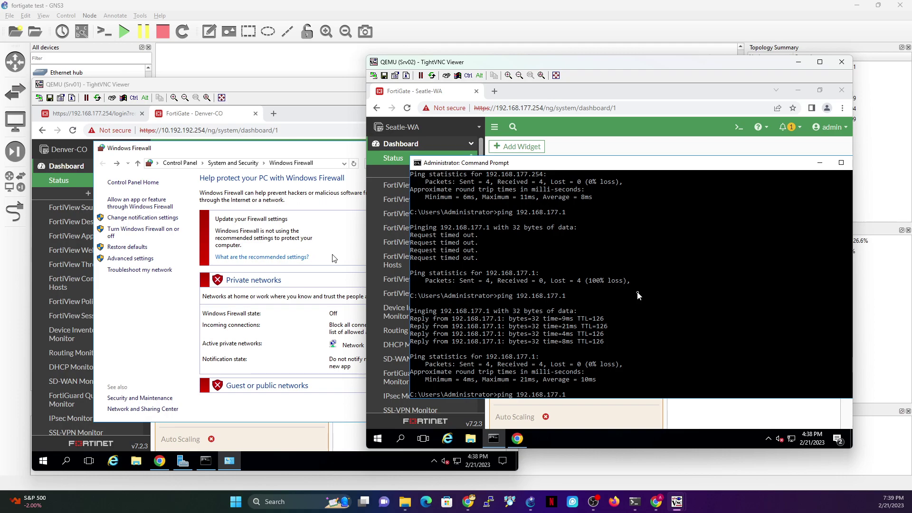
type("-t")
key("Return")
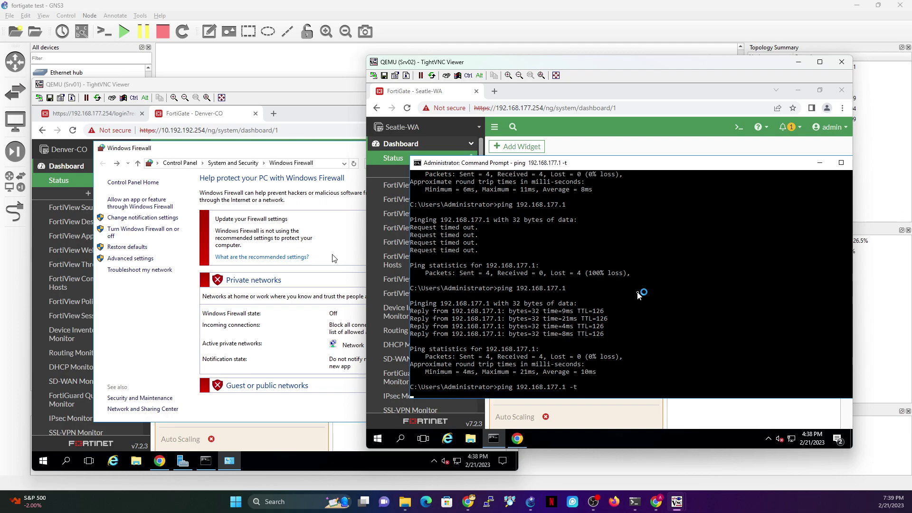
Turn Srv01's firewall back on for public networks while leaving private networks off.
left_click(364, 304)
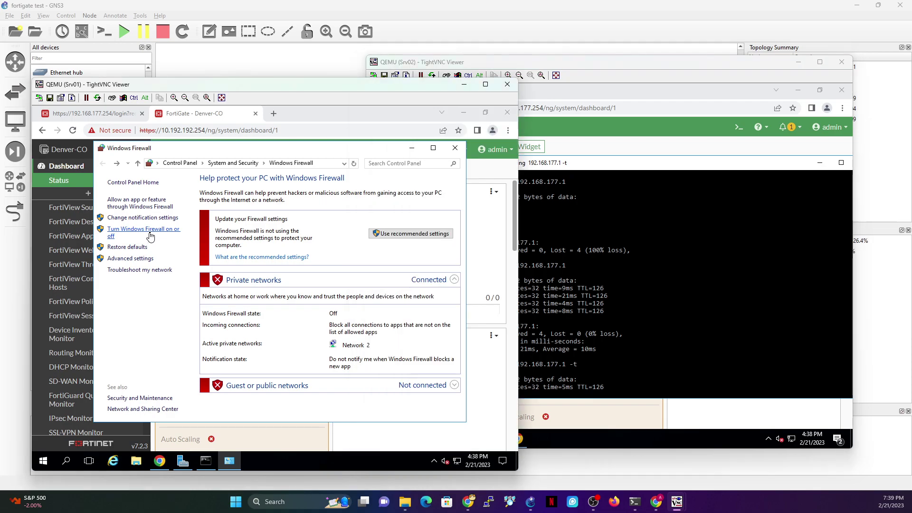
left_click(150, 236)
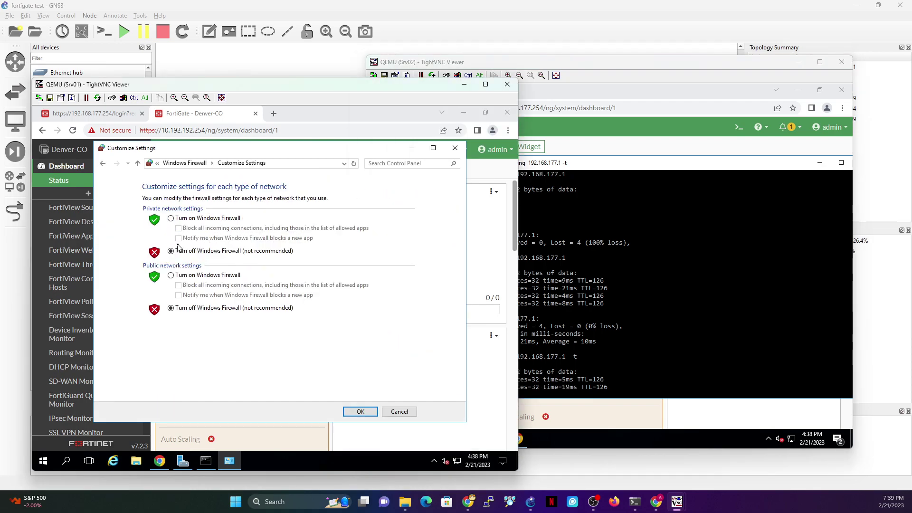
left_click(213, 218)
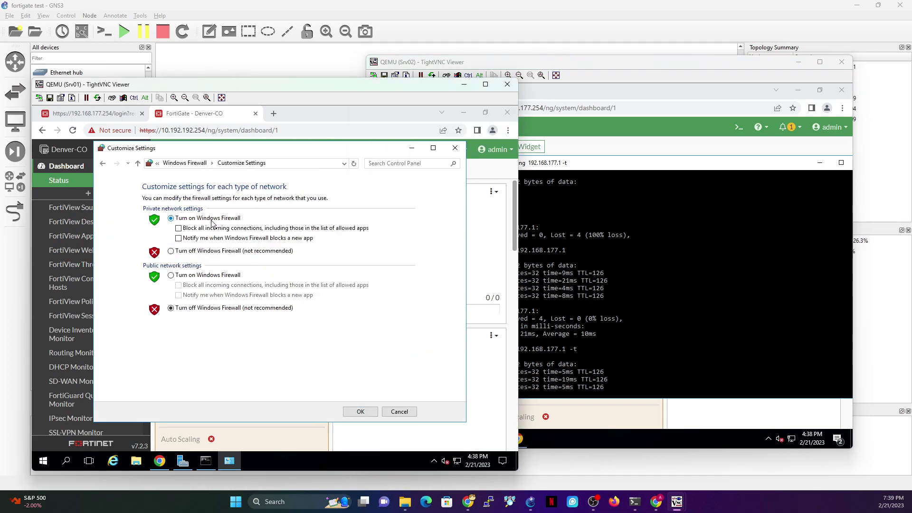
left_click(212, 275)
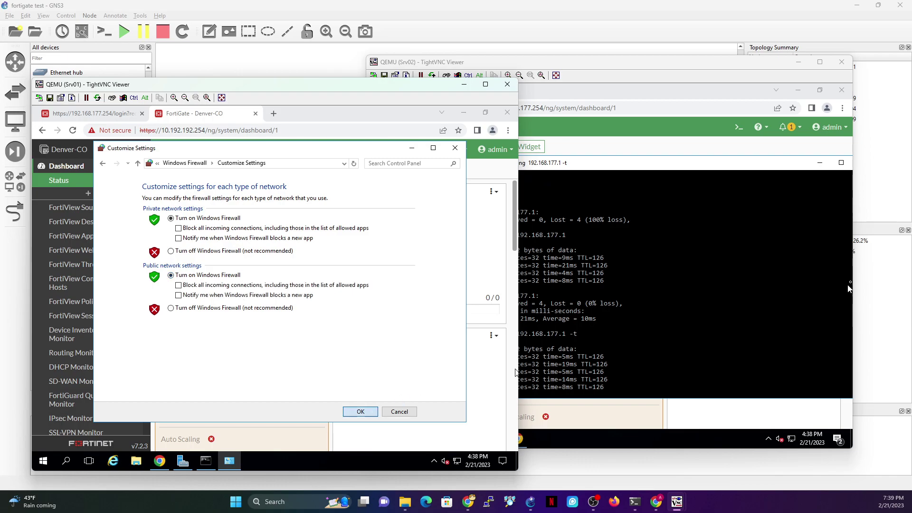
left_click(717, 168)
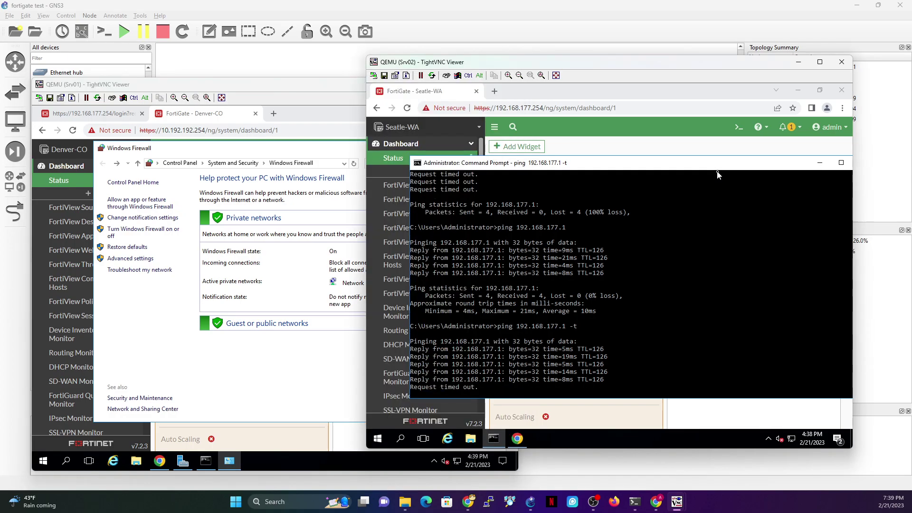
left_click(125, 234)
left_click(126, 233)
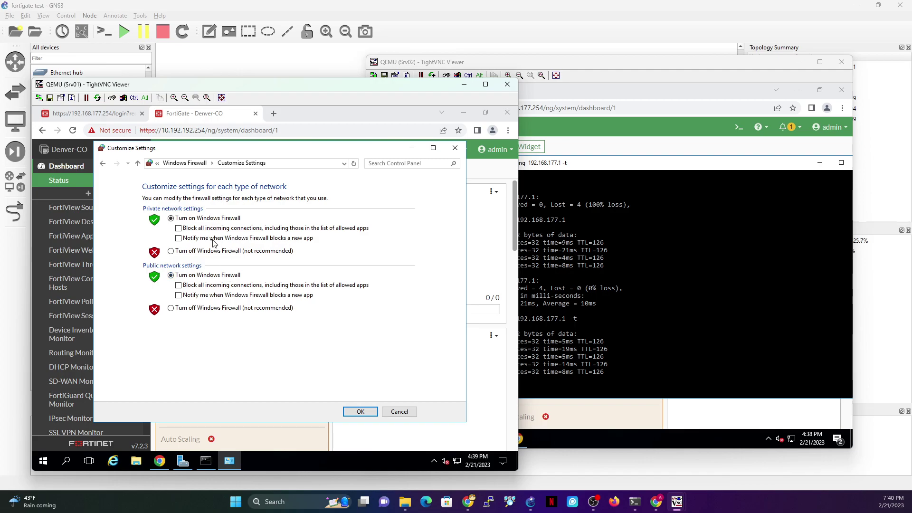
left_click(205, 251)
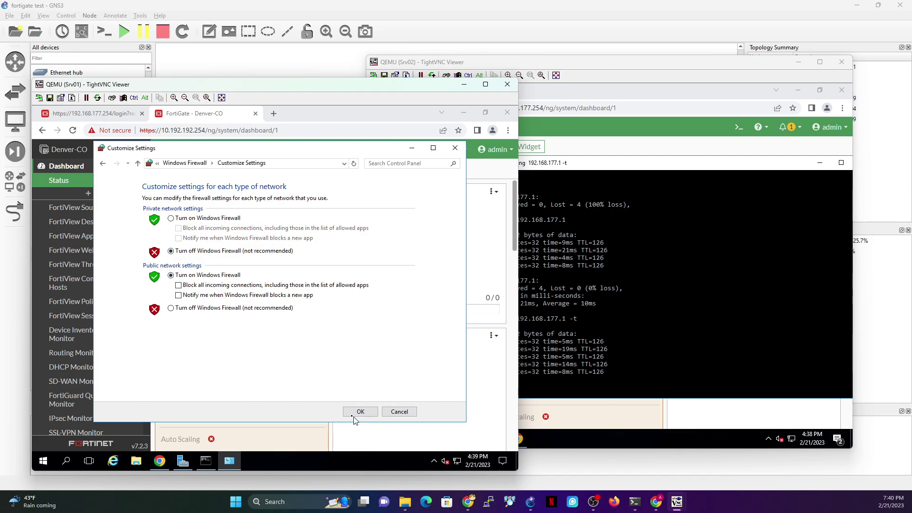
key("Return")
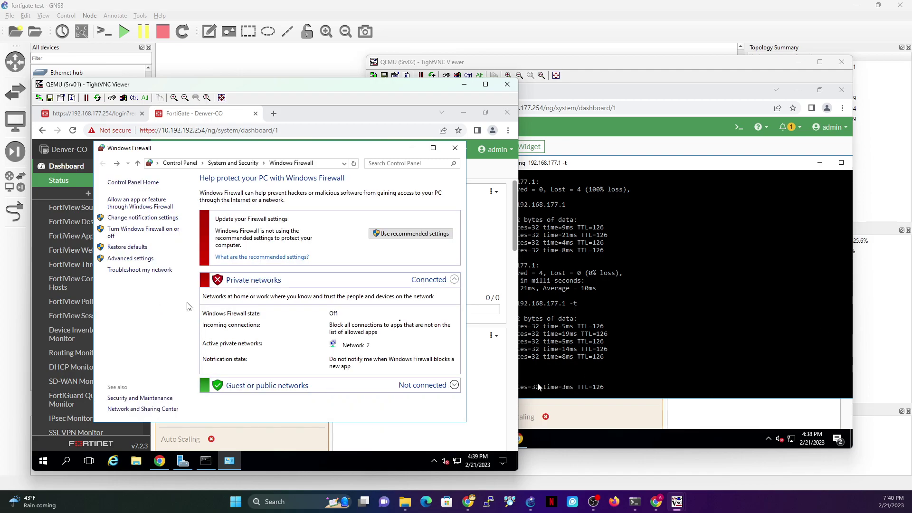
Turn the private-network firewall back on and check Srv02's continuous ping.
left_click(632, 352)
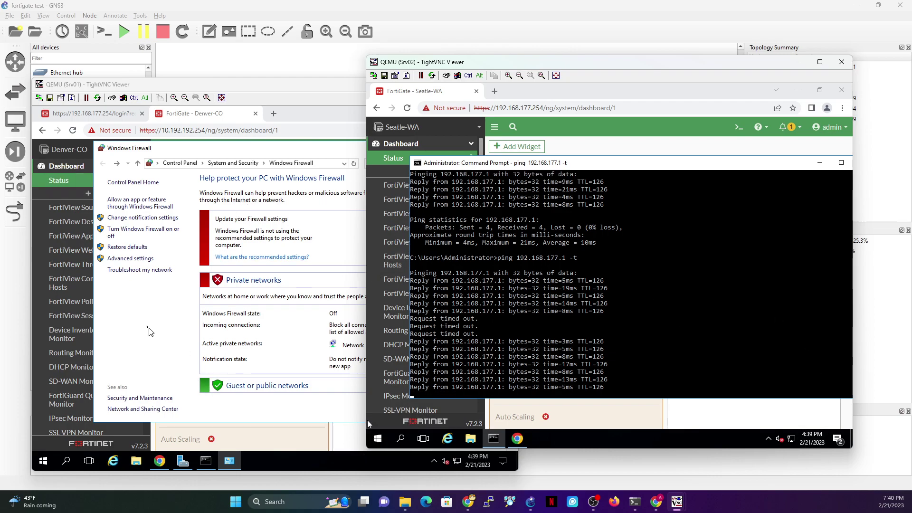
left_click(119, 235)
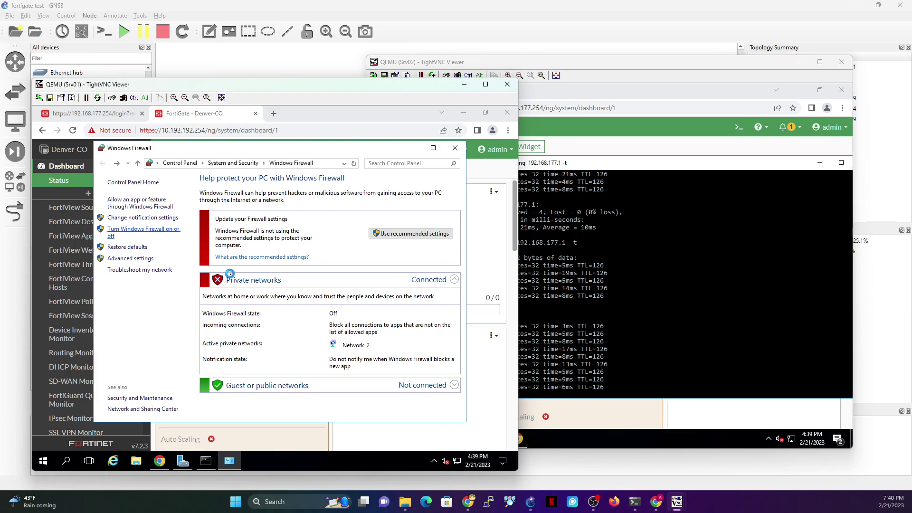
left_click(170, 218)
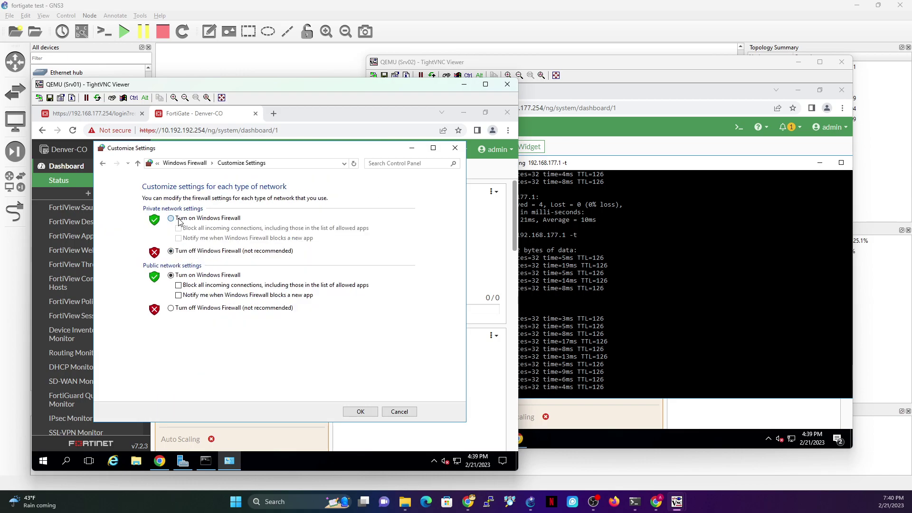
left_click(362, 412)
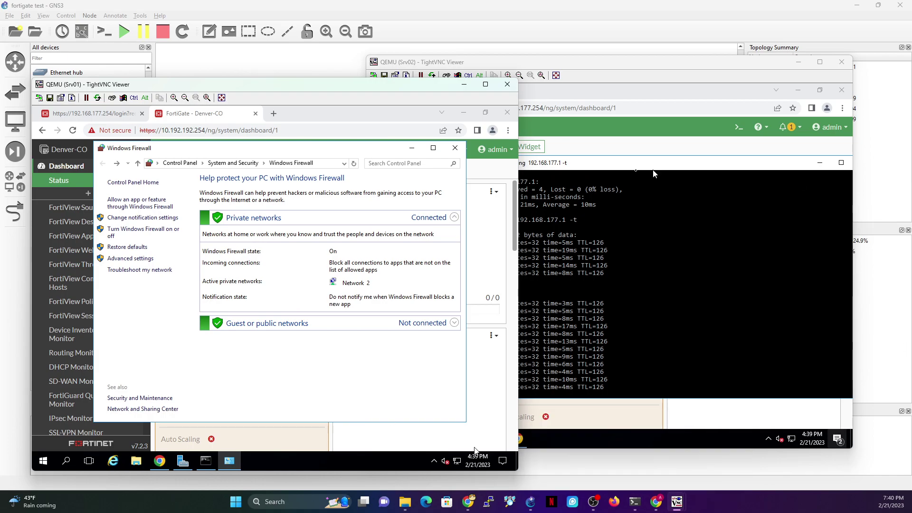
left_click(613, 166)
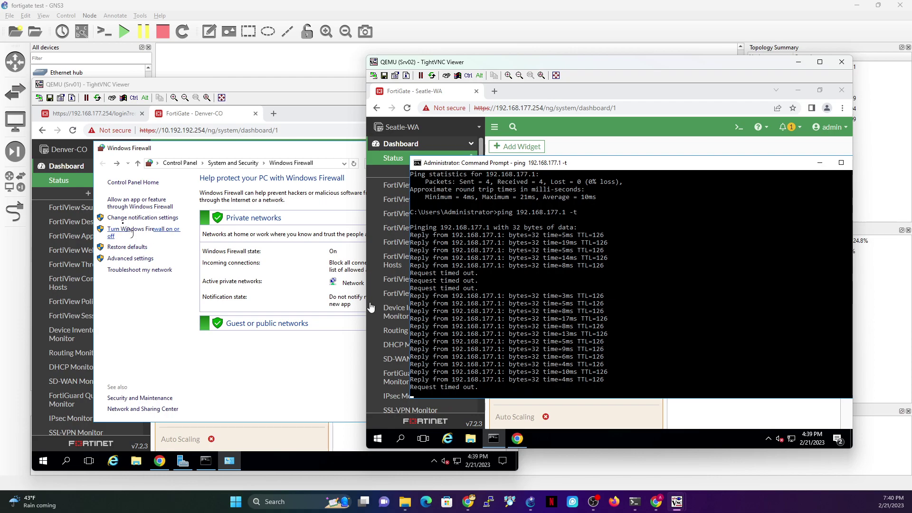
Turn the private-network firewall off again, confirm the ping replies, and close Windows Firewall.
left_click(199, 275)
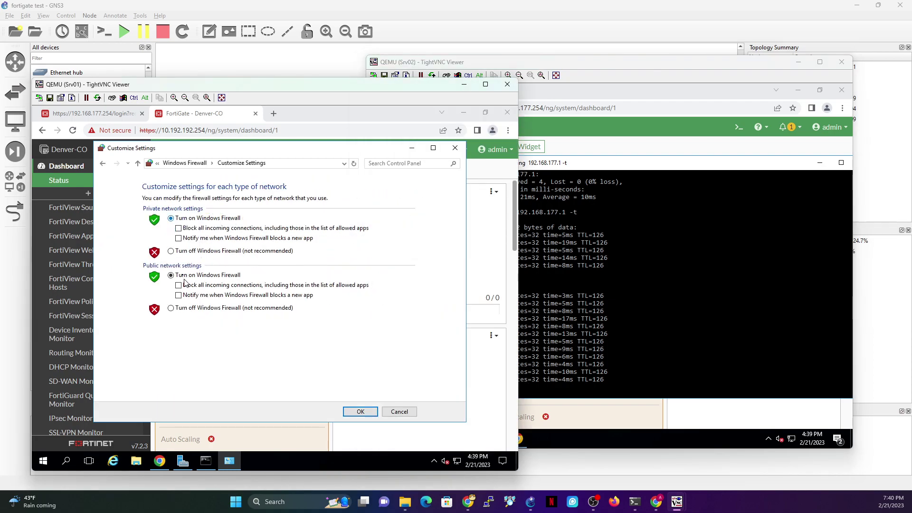
left_click(188, 252)
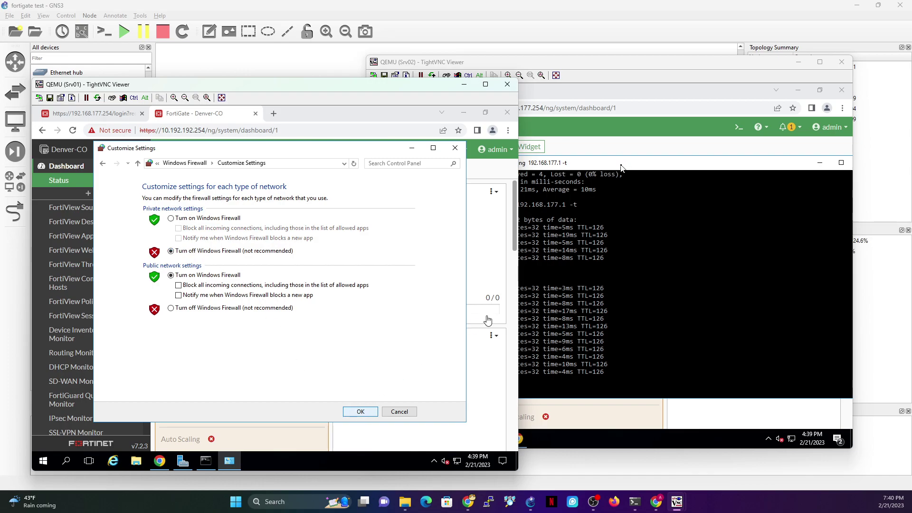
left_click(360, 411)
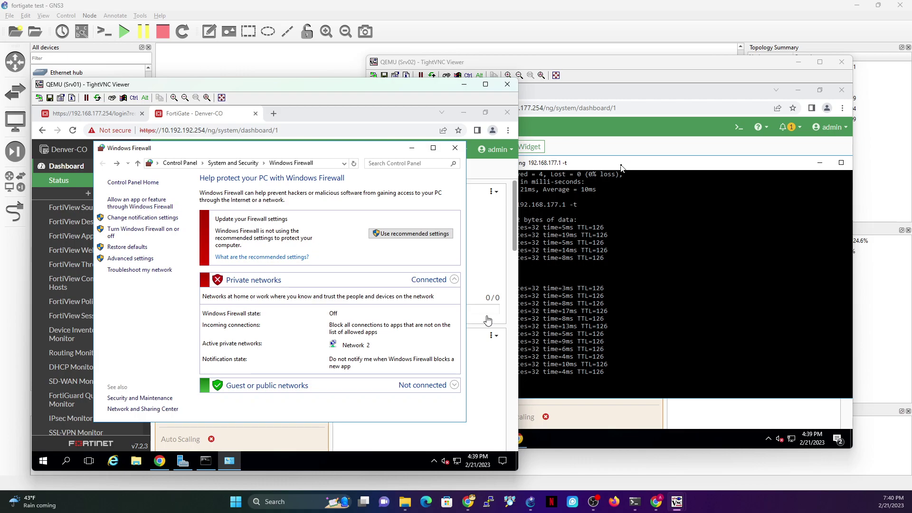
left_click(518, 269)
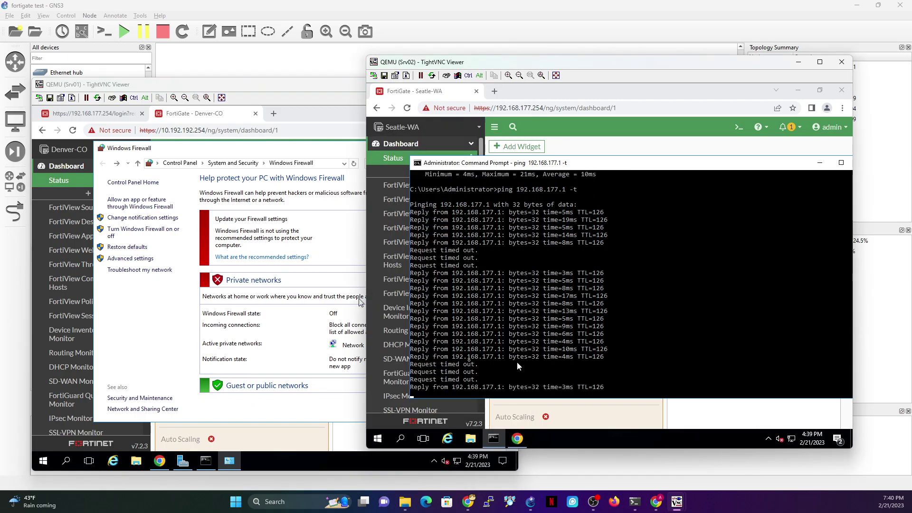
left_click(285, 150)
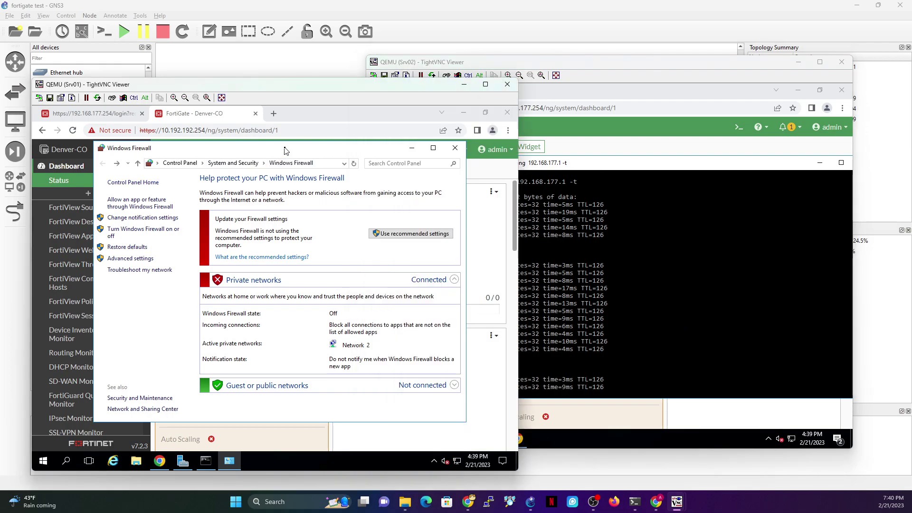
left_click(454, 150)
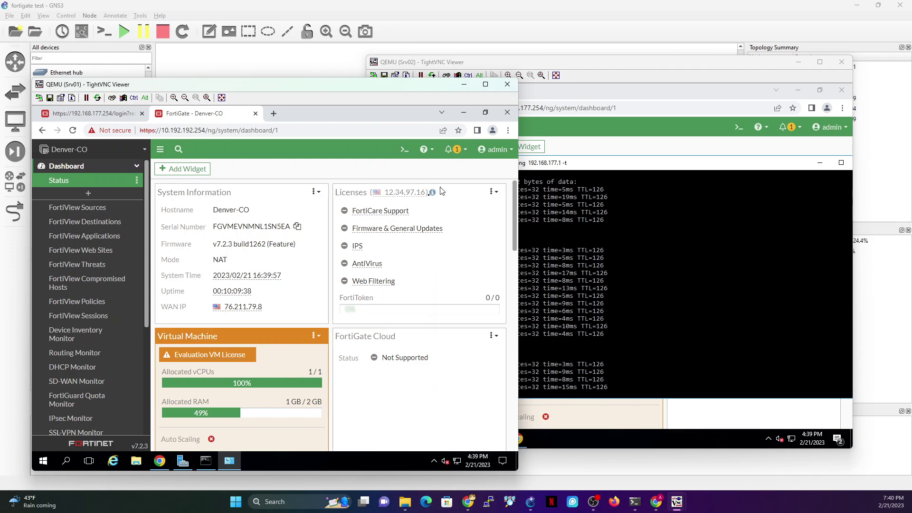
Switch to the GNS3 window showing the Seattle-WA and Denver-CO lab topology.
left_click(278, 59)
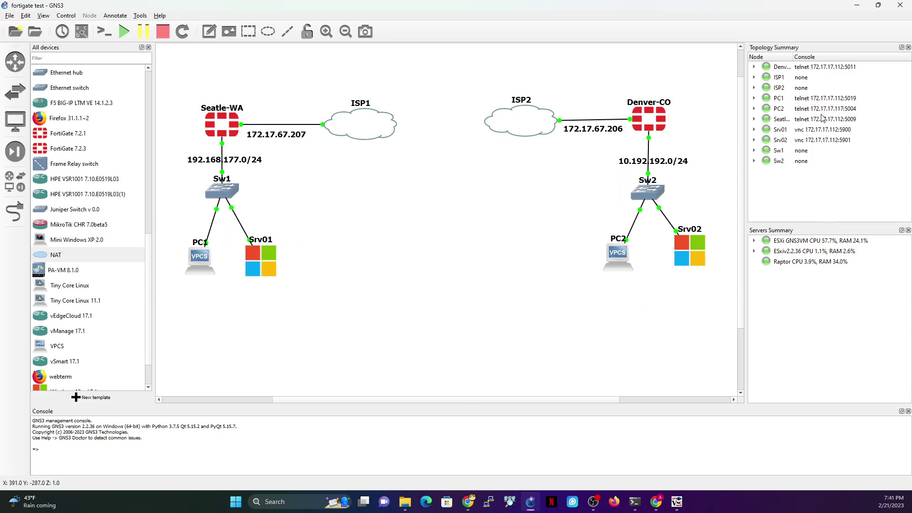
Snap the 172.17.67.206 FortiGate login page to the left half and Srv02's ping window to the right.
mouse_move(684, 504)
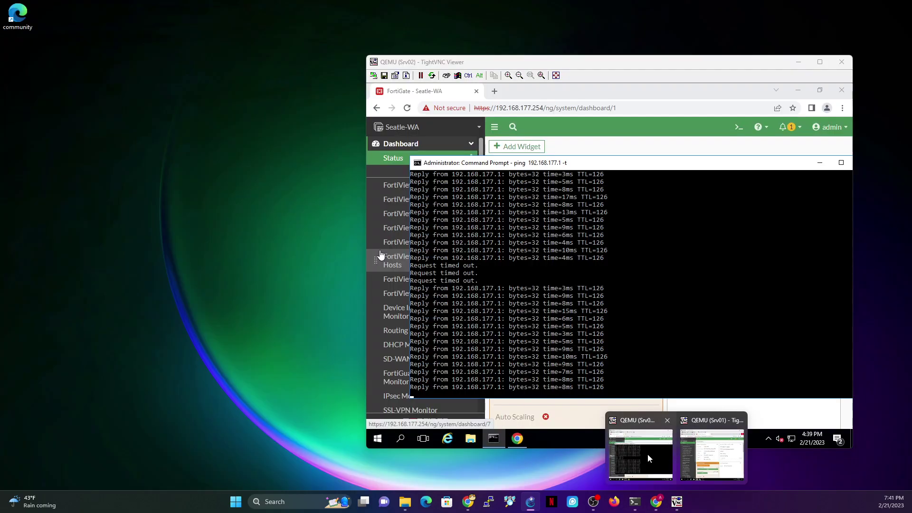
left_click(648, 454)
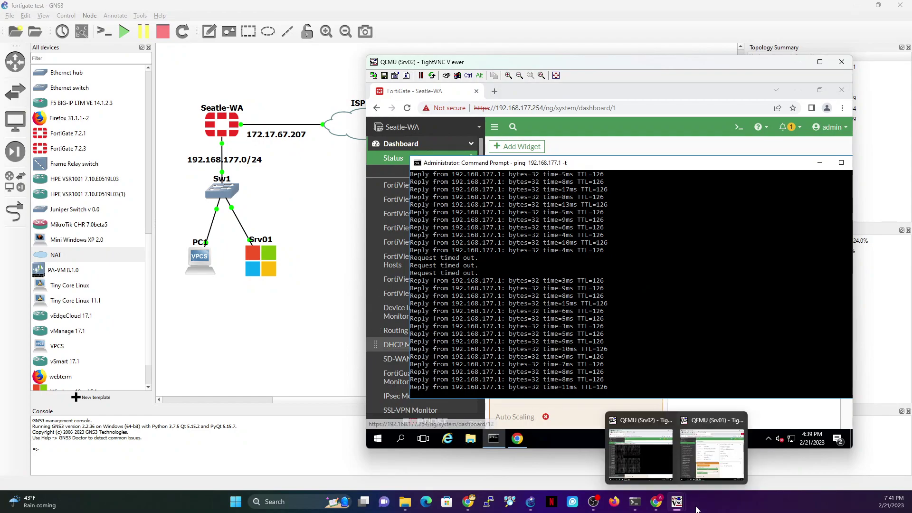
mouse_move(471, 503)
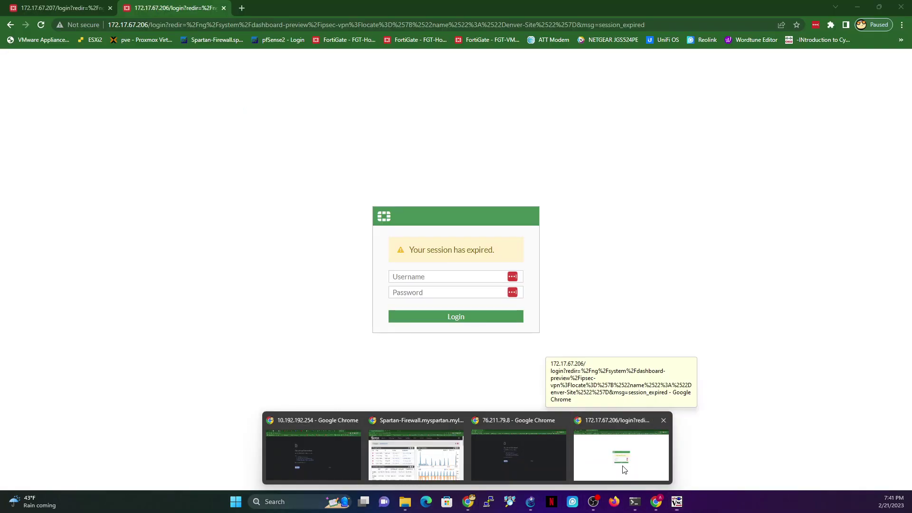
left_click(617, 455)
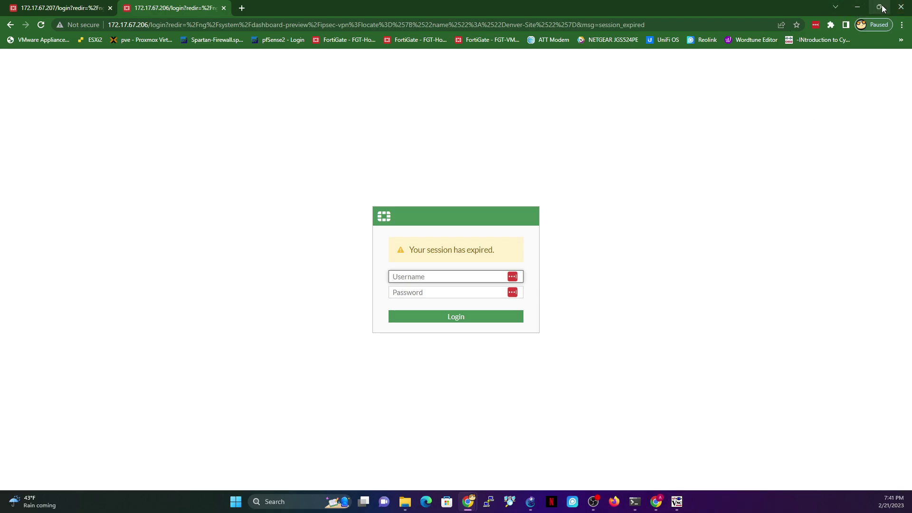
mouse_move(884, 9)
left_click(776, 35)
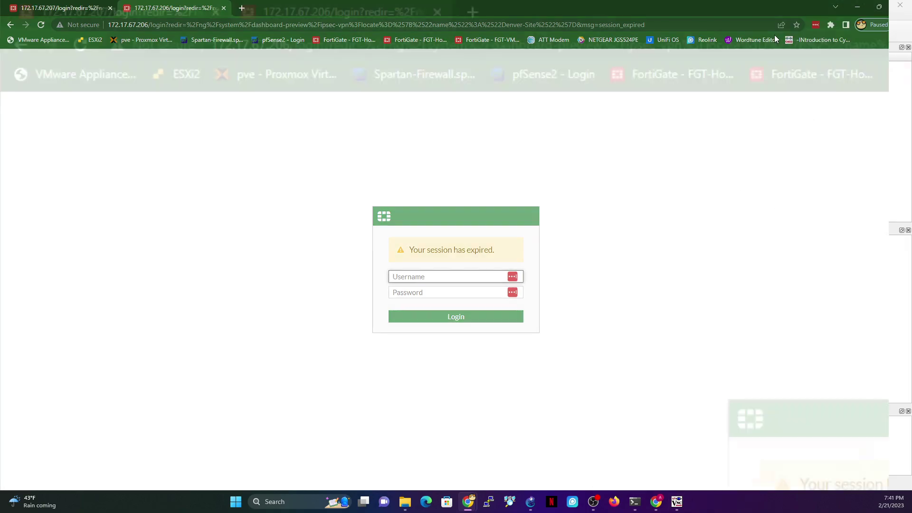
left_click(560, 94)
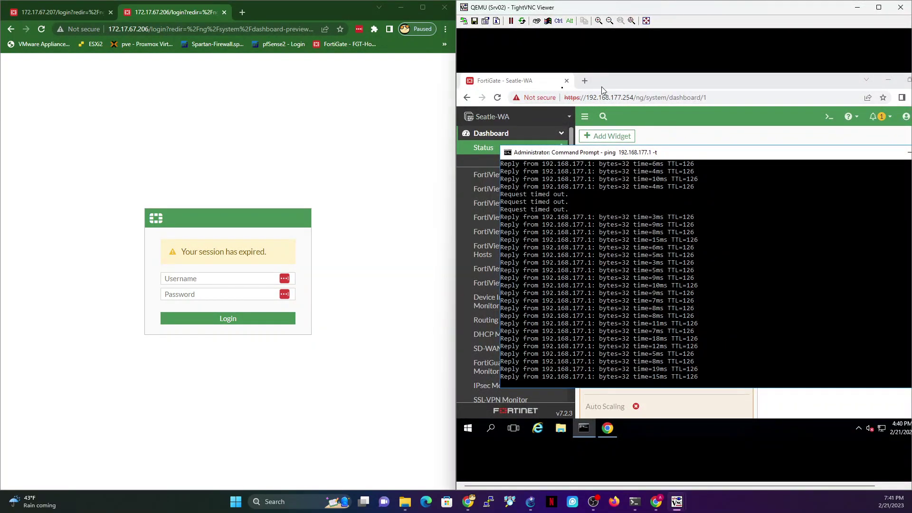
Log in to the Denver-CO FortiGate with the admin account and dismiss the FortiOS 7.2.0 video notice.
left_click(182, 276)
type("admin")
key("Tab")
type("••••••••")
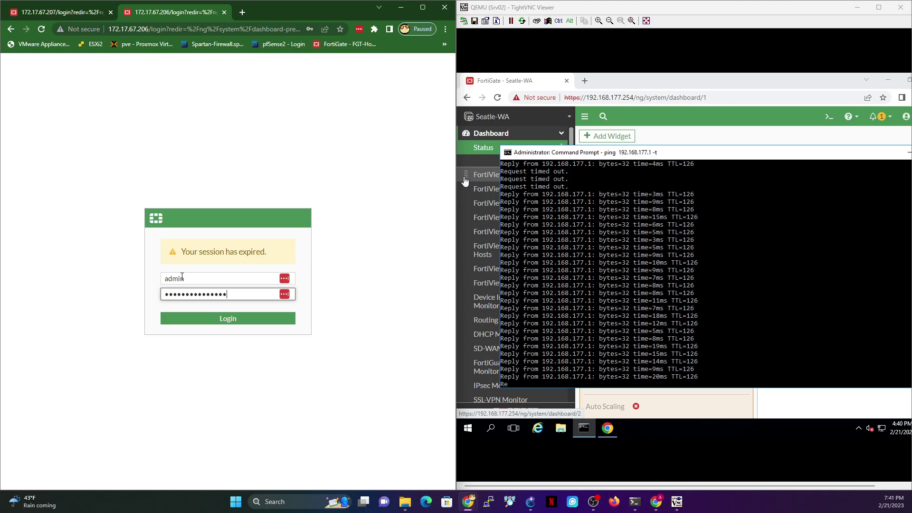
key("ctrl+a")
key("BackSpace")
type("••••")
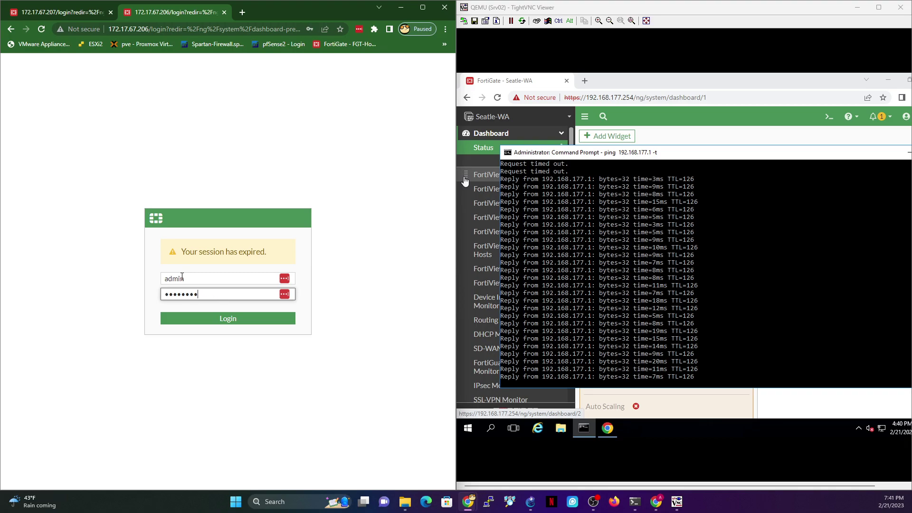
left_click(208, 319)
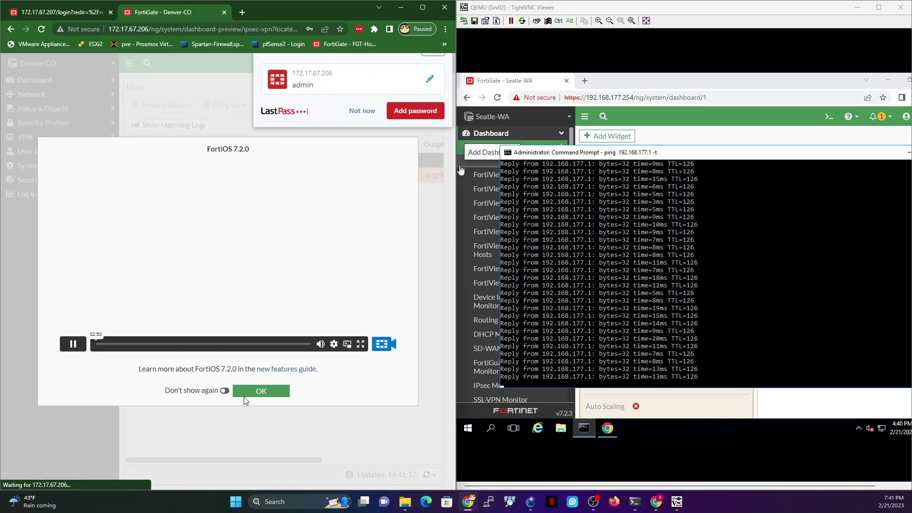
left_click(261, 391)
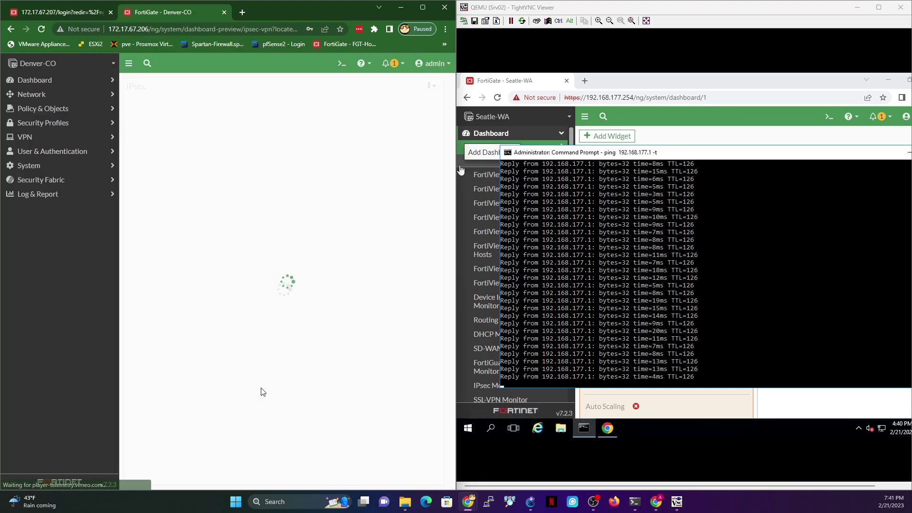
left_click(21, 138)
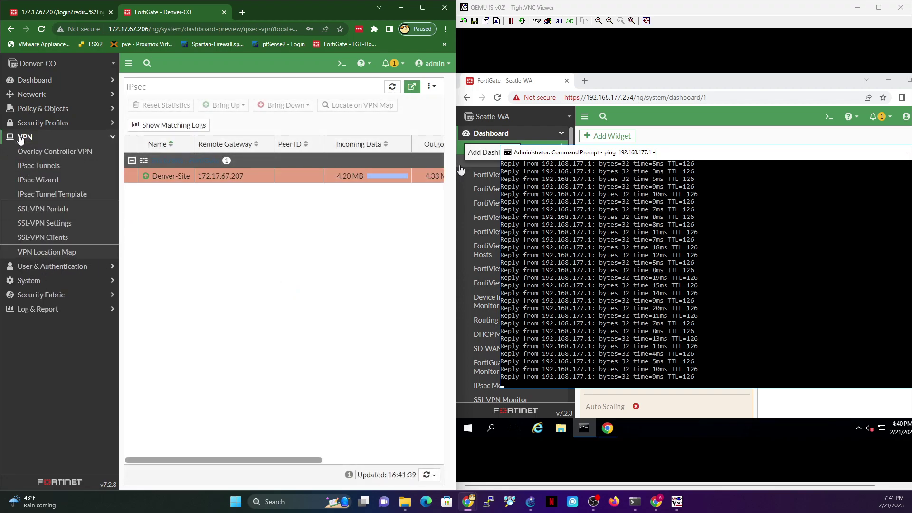
left_click(40, 168)
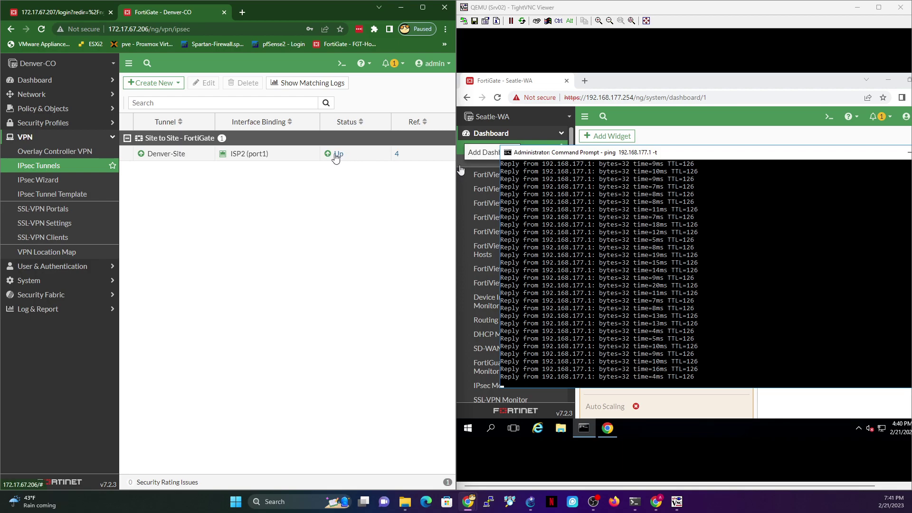
left_click(344, 157)
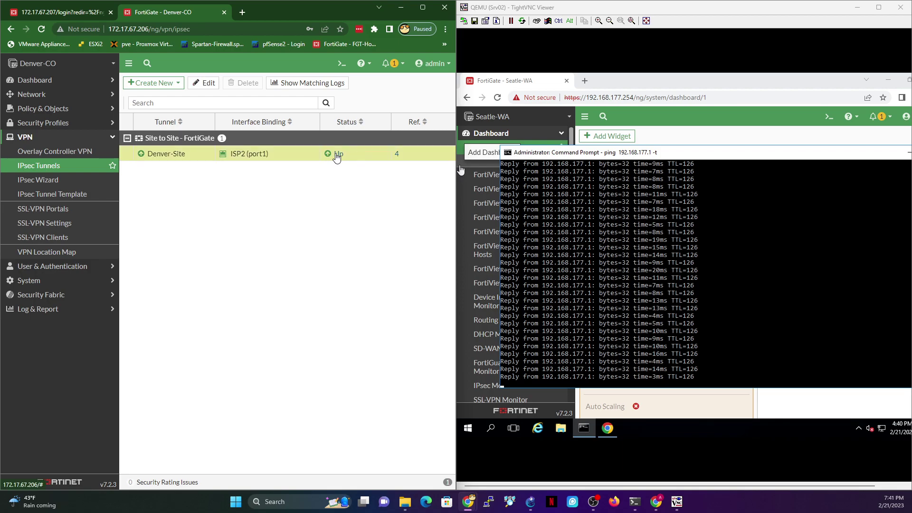
right_click(347, 157)
left_click(375, 186)
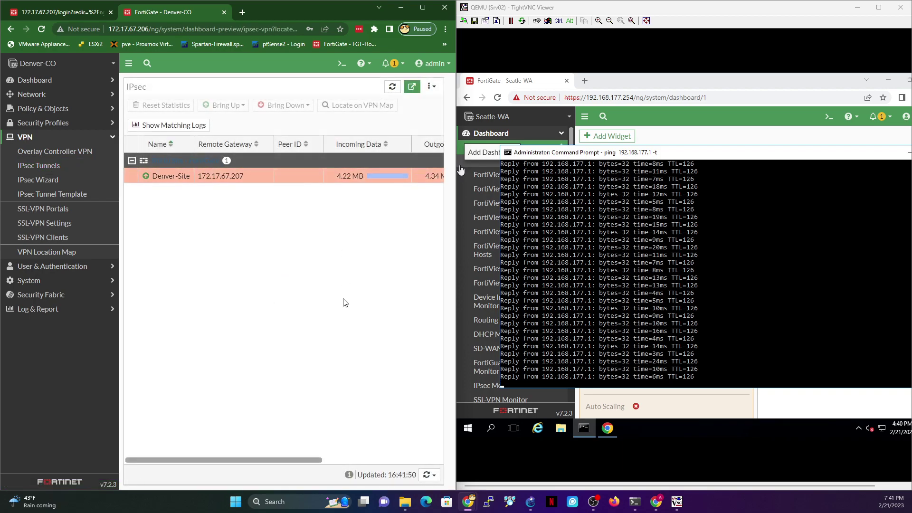
left_click_drag(260, 460, 320, 458)
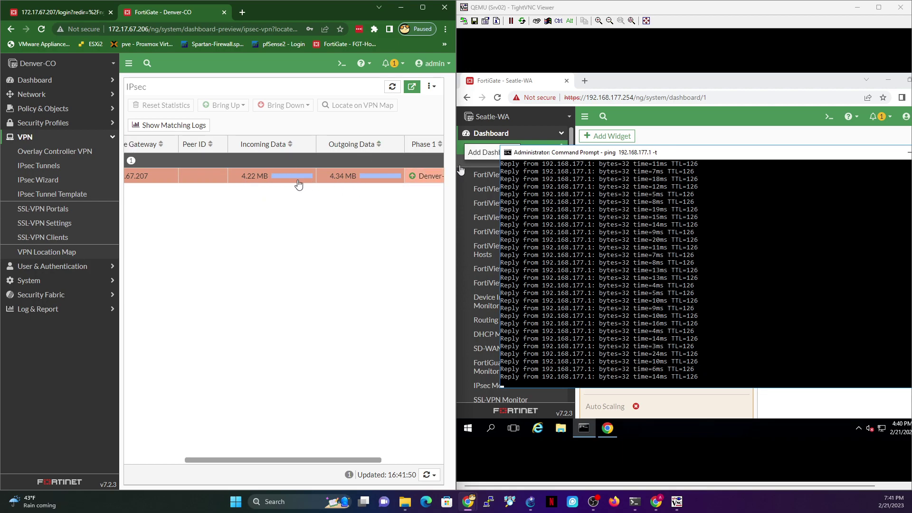
left_click_drag(310, 470, 250, 467)
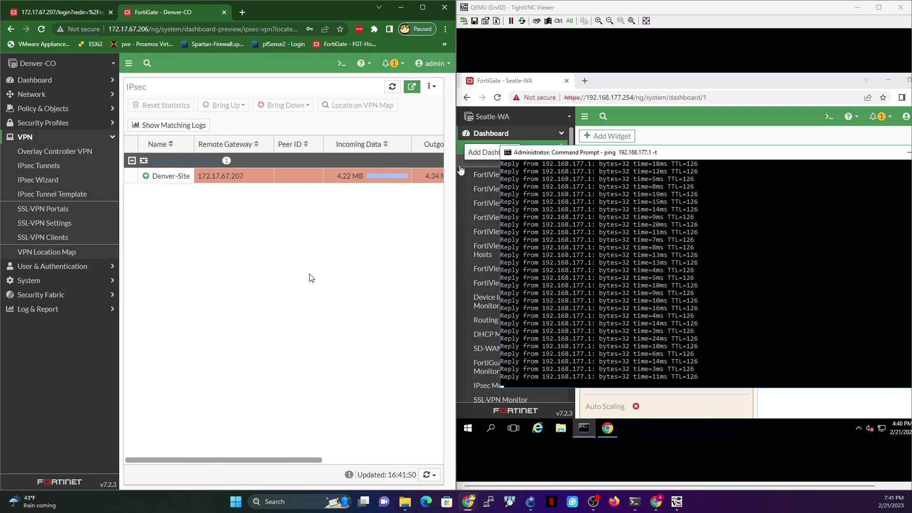
Bring down the entire Denver-Site tunnel and confirm.
right_click(288, 177)
mouse_move(326, 208)
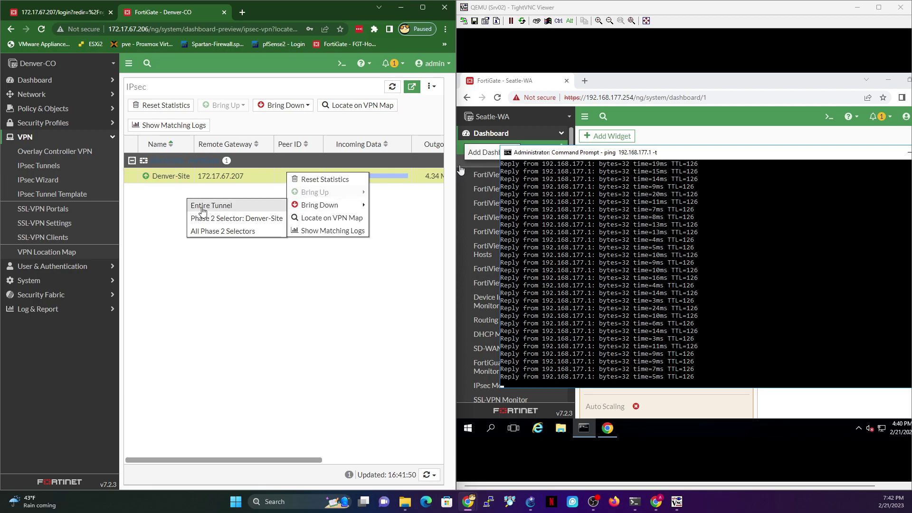
left_click(202, 206)
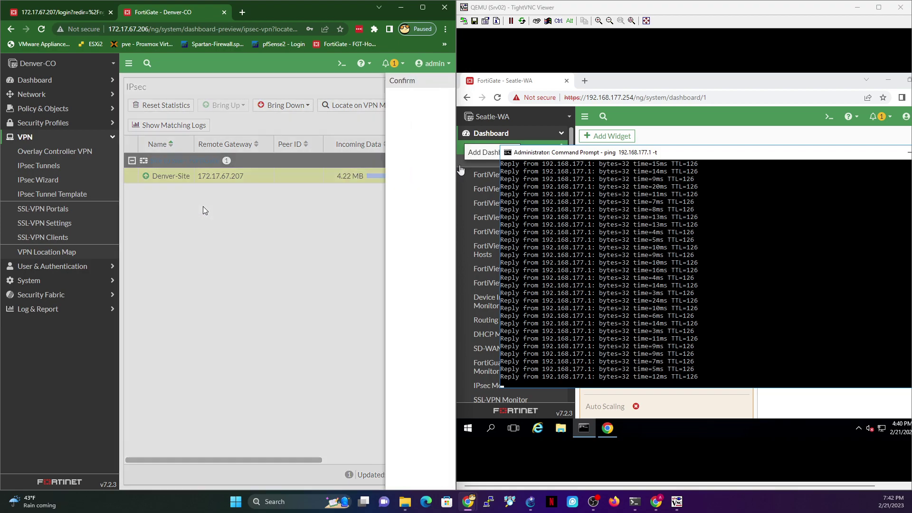
left_click(307, 480)
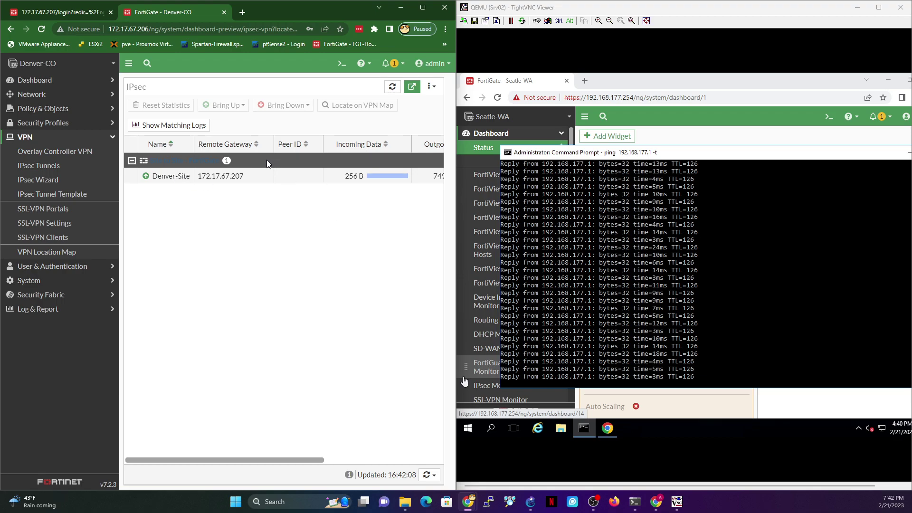
Refresh the IPsec monitor, then bring down the Denver-Site phase 2 selector and confirm.
left_click(296, 177)
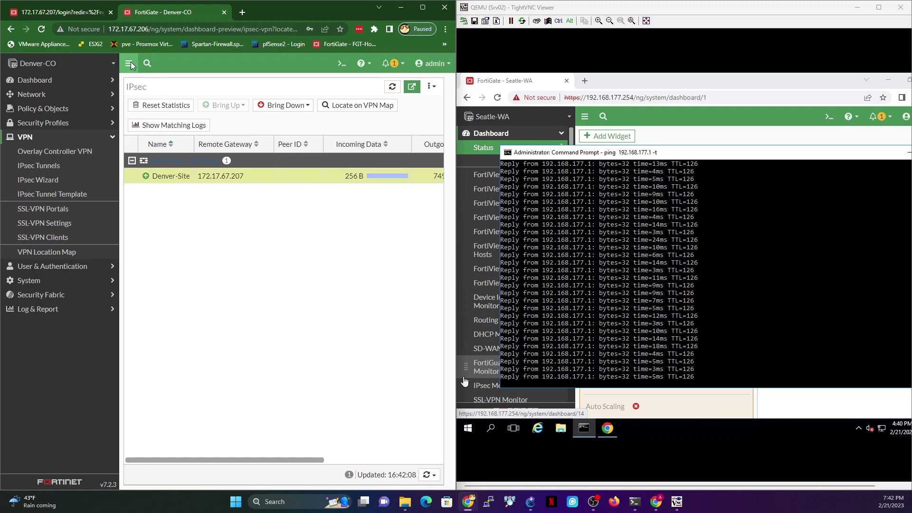
left_click(39, 29)
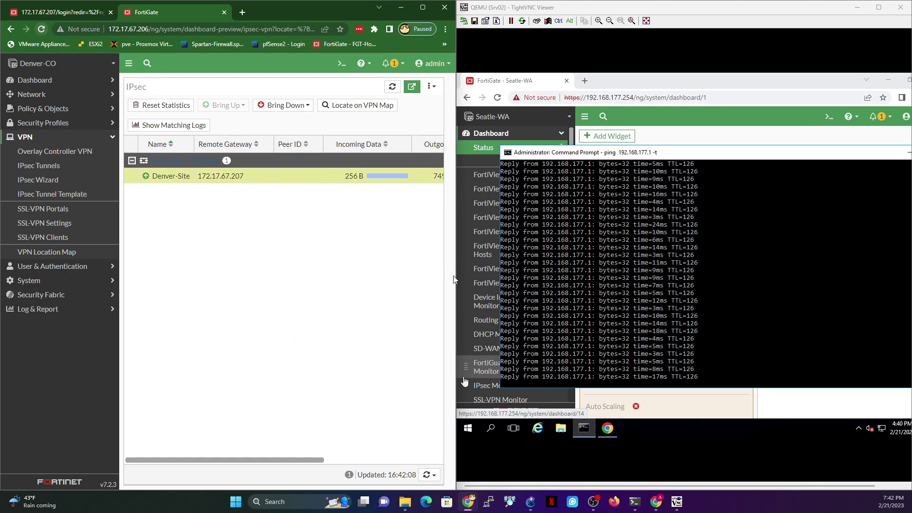
right_click(317, 179)
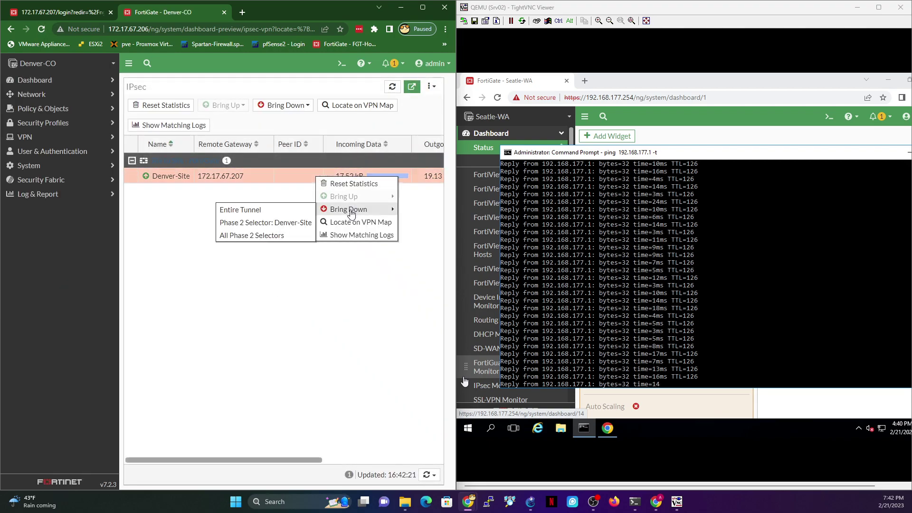
left_click(273, 224)
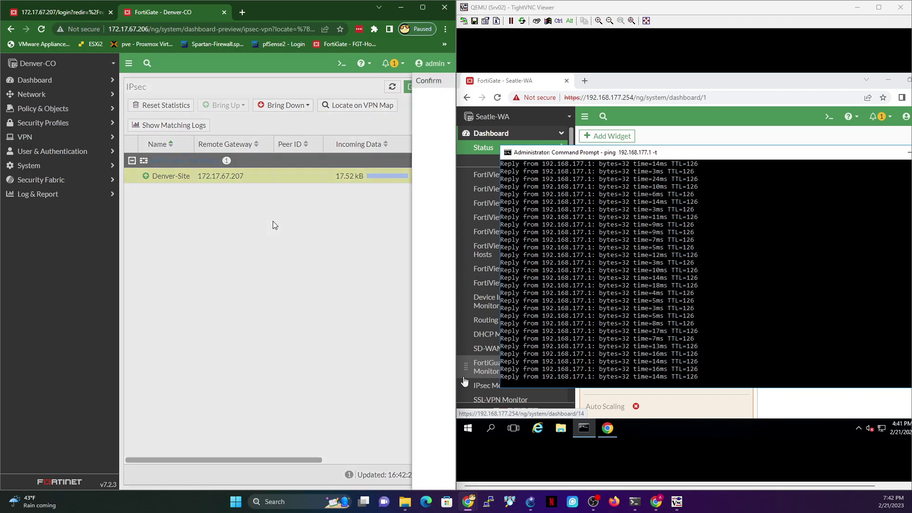
left_click(298, 479)
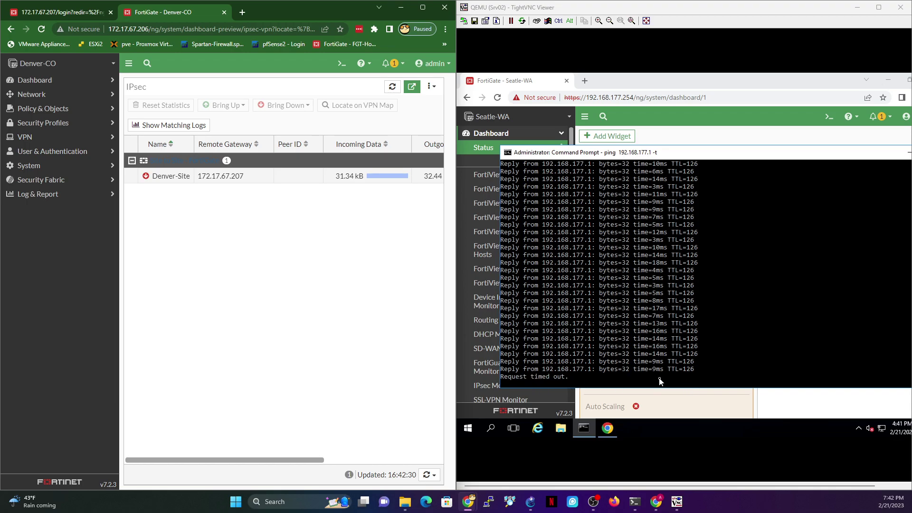
Bring the Denver-Site phase 2 selector back up.
left_click(304, 177)
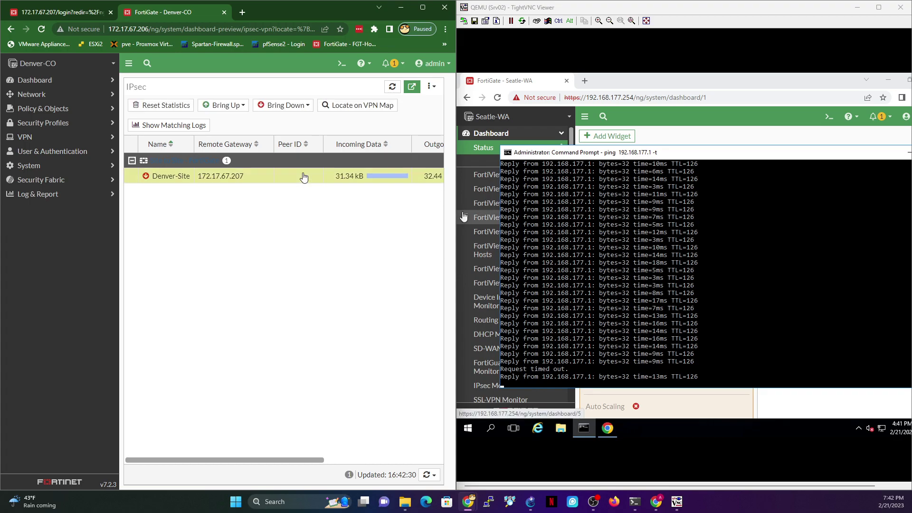
right_click(304, 178)
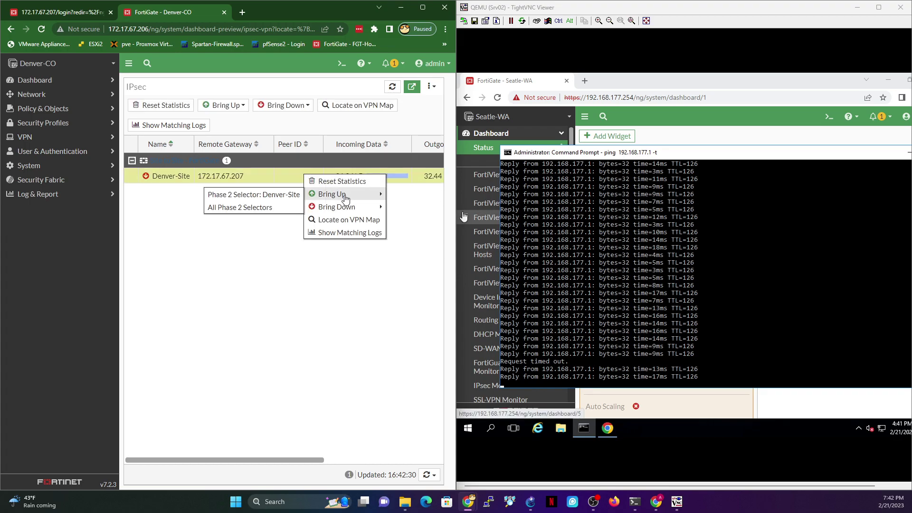
left_click(244, 209)
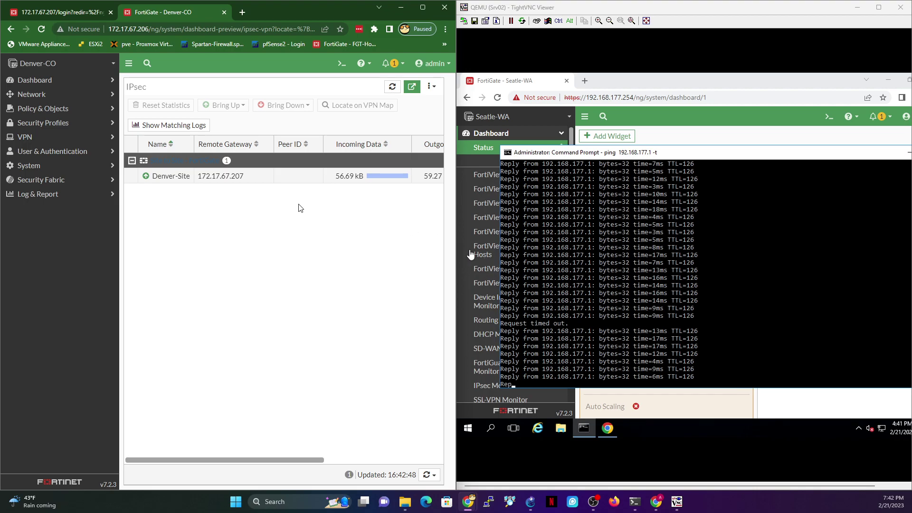
Bring the Denver-Site phase 2 selector down again and confirm.
right_click(284, 177)
mouse_move(326, 209)
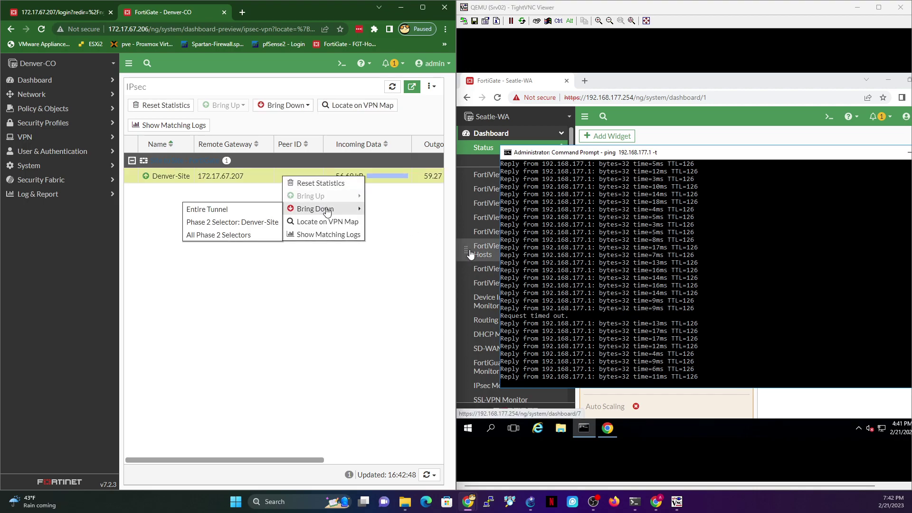
left_click(238, 222)
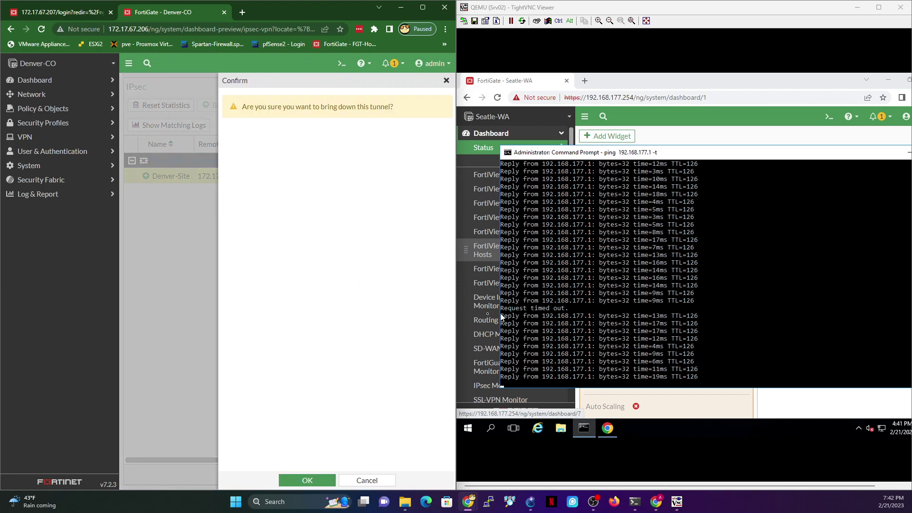
left_click(308, 480)
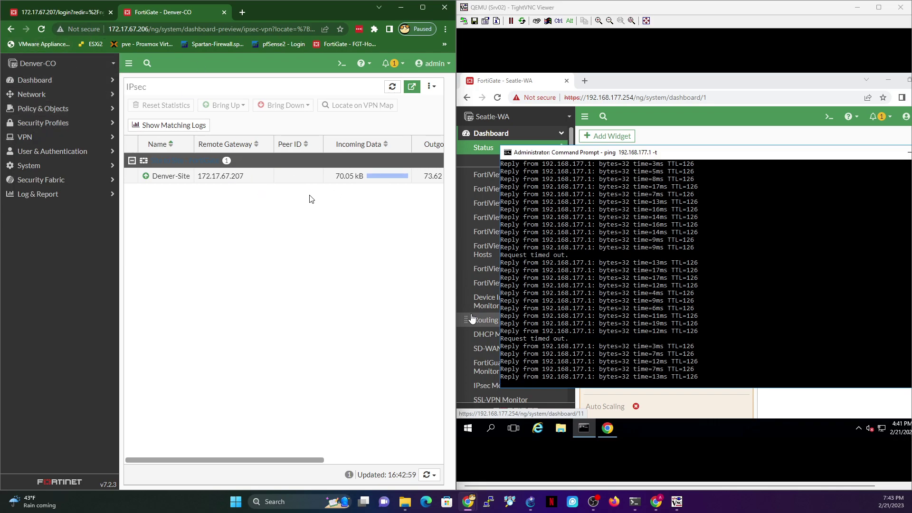
Bring down one Denver-Site phase 2 selector, confirm, and refresh the IPsec monitor.
right_click(280, 178)
mouse_move(320, 210)
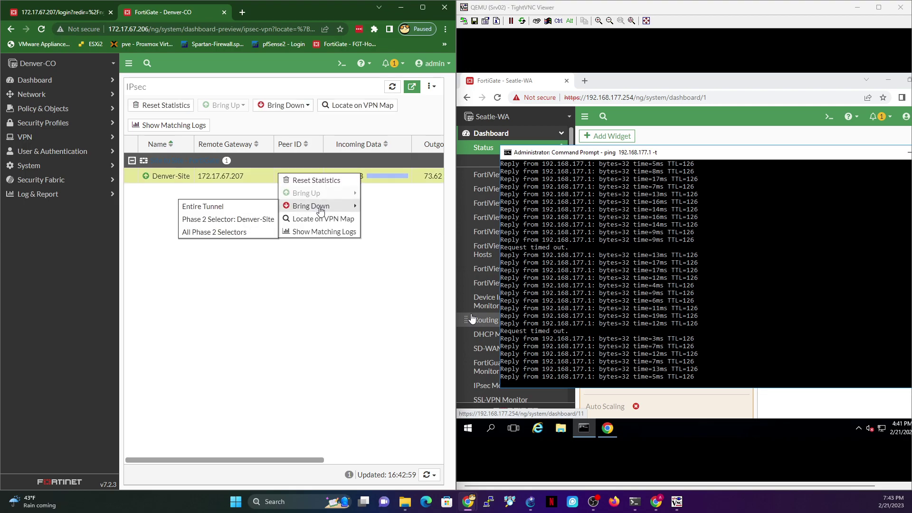
left_click(204, 219)
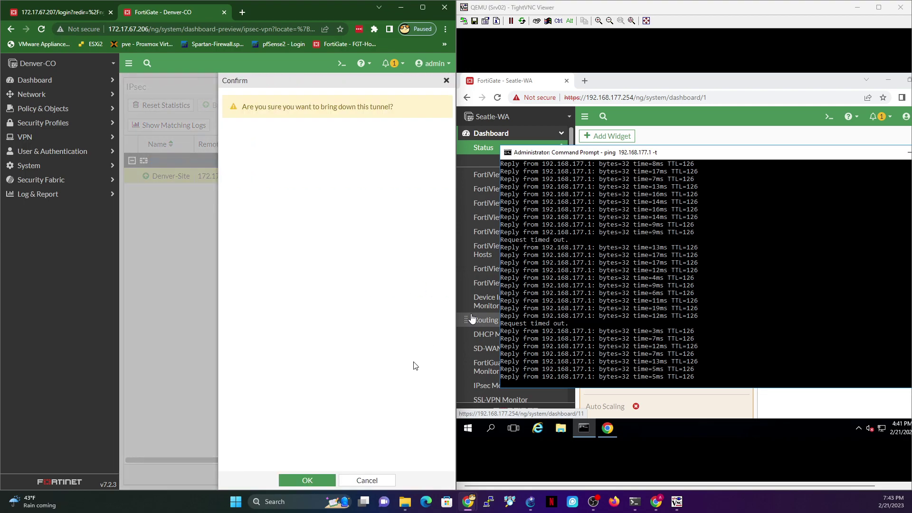
left_click(297, 485)
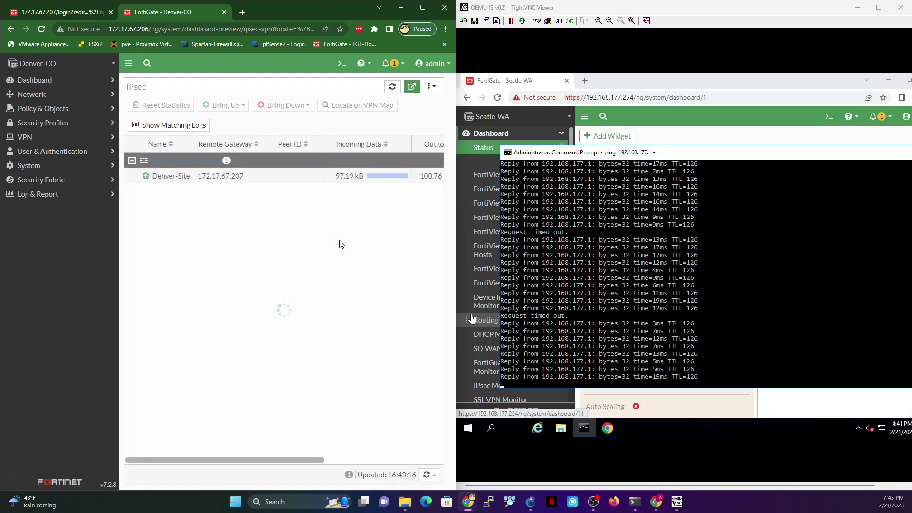
left_click(40, 30)
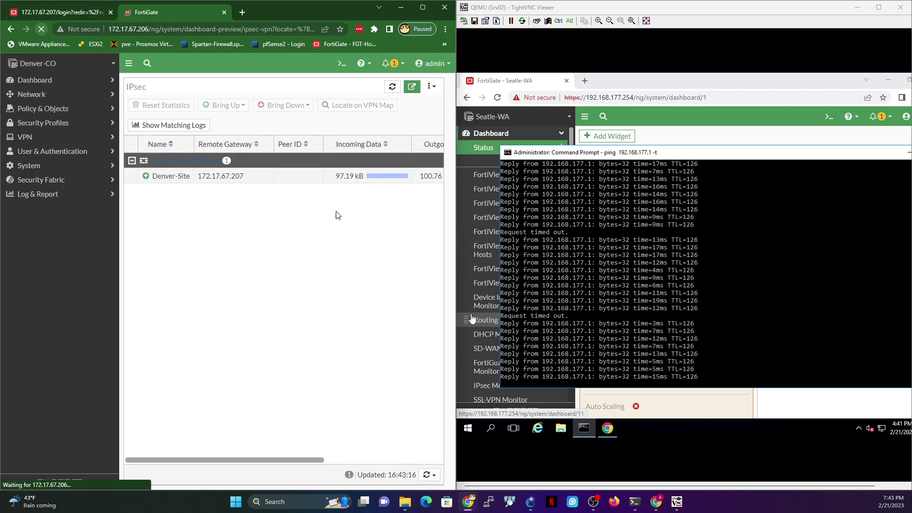
Bring down all Denver-Site phase 2 selectors and confirm.
right_click(283, 180)
mouse_move(304, 208)
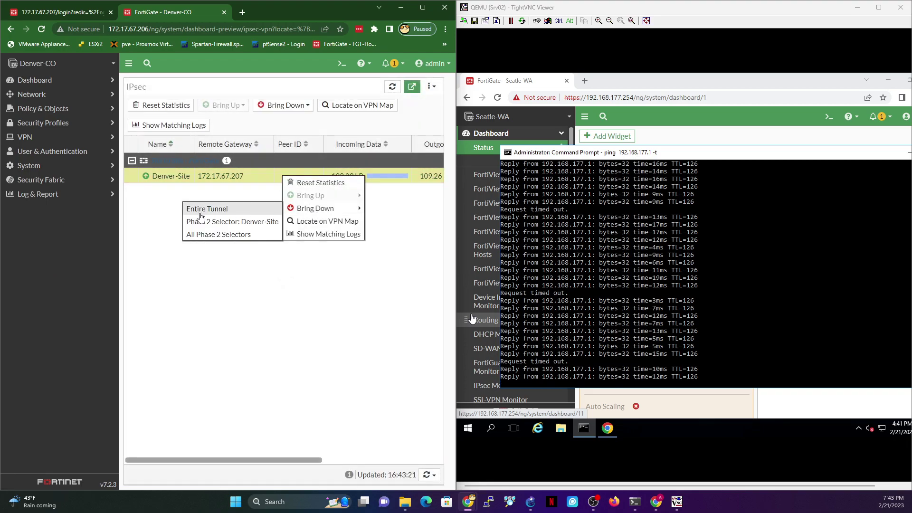
left_click(224, 234)
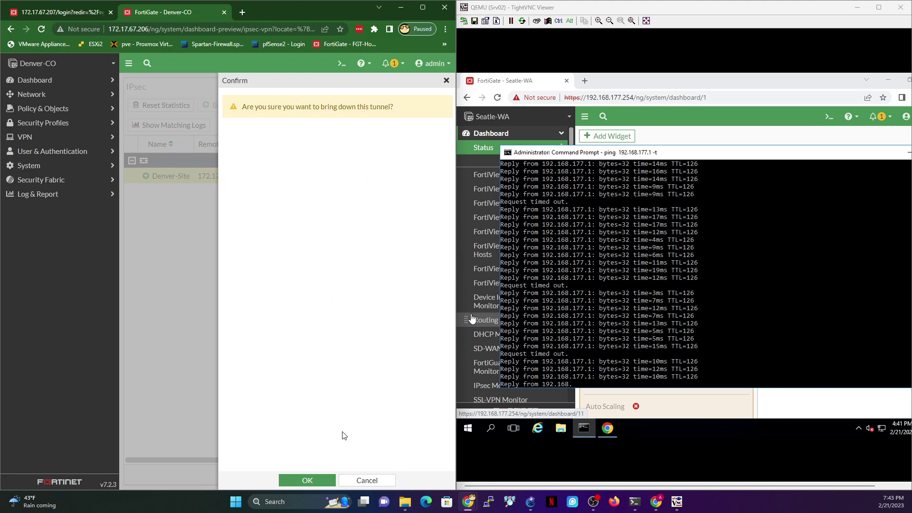
left_click(311, 483)
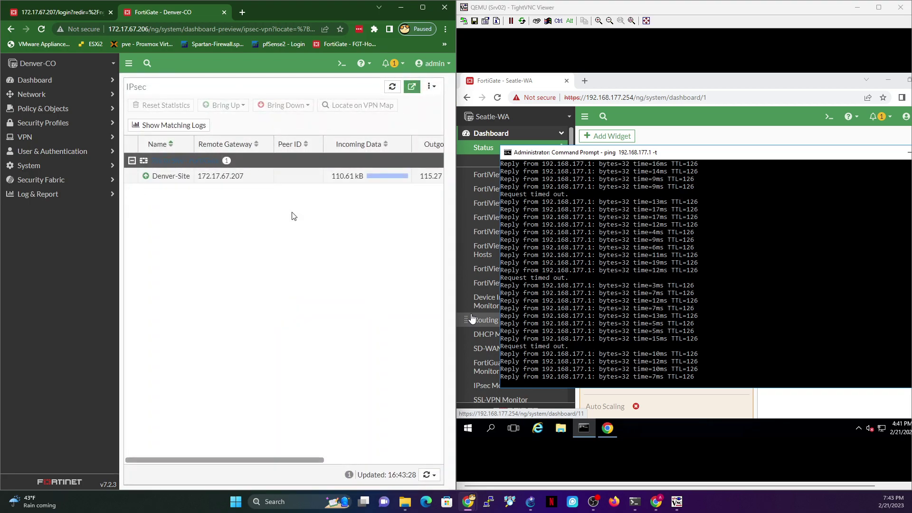
Bring down the entire Denver-Site tunnel, confirm, and refresh the IPsec monitor.
right_click(305, 179)
mouse_move(326, 206)
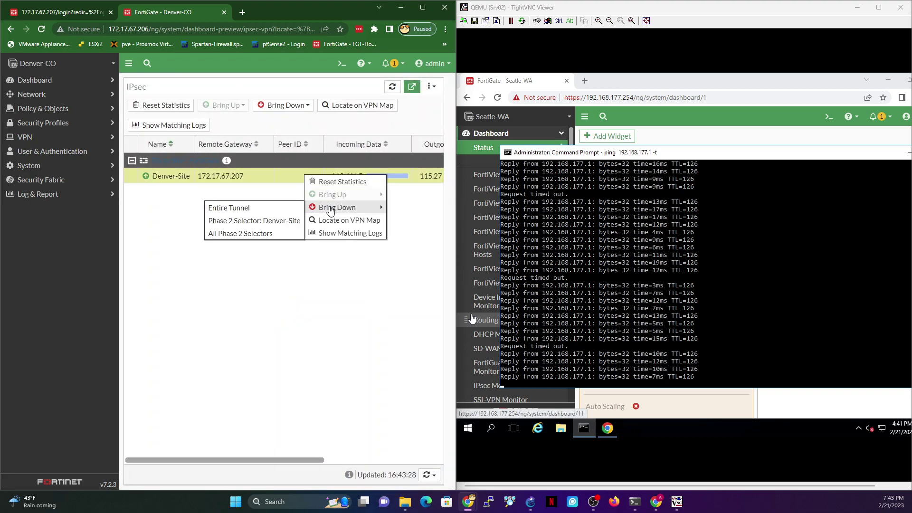
left_click(236, 214)
left_click(297, 485)
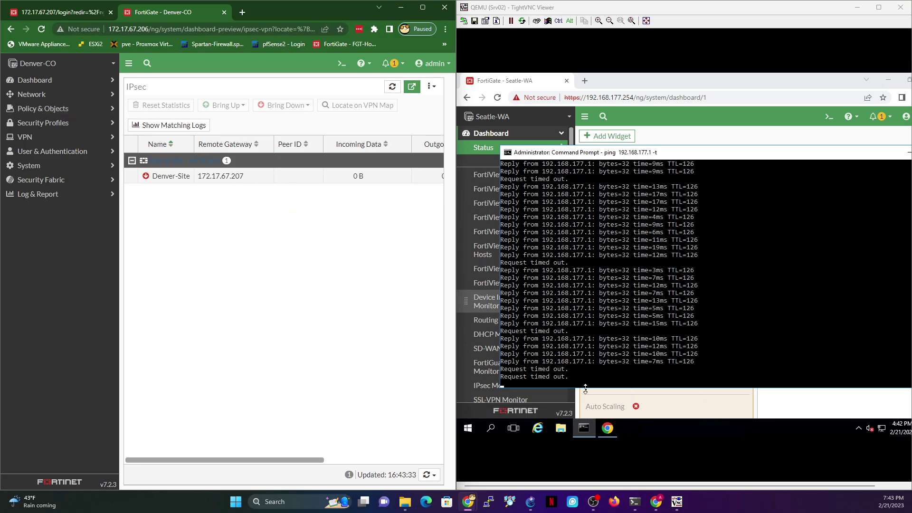
left_click(42, 29)
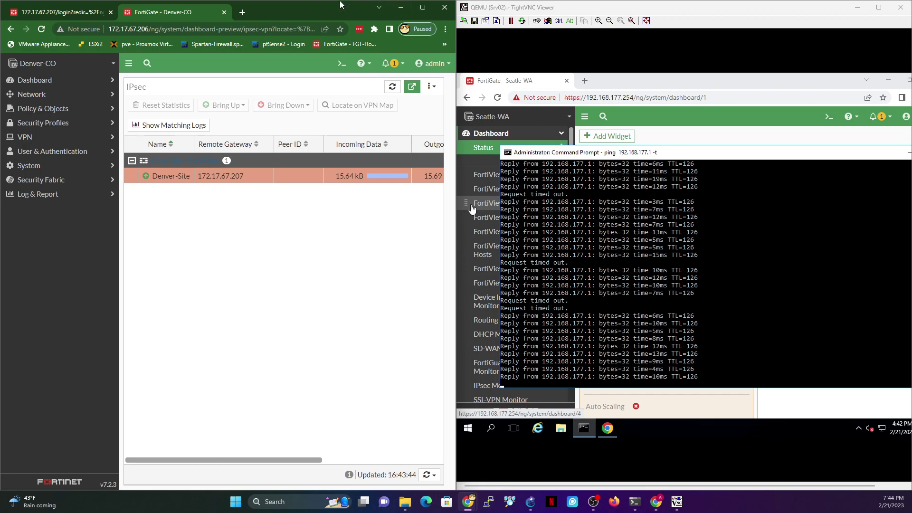
Move the browser aside and bring the GNS3 Seattle-WA to Denver-CO topology to the front.
left_click_drag(335, 9, 404, 207)
left_click(274, 67)
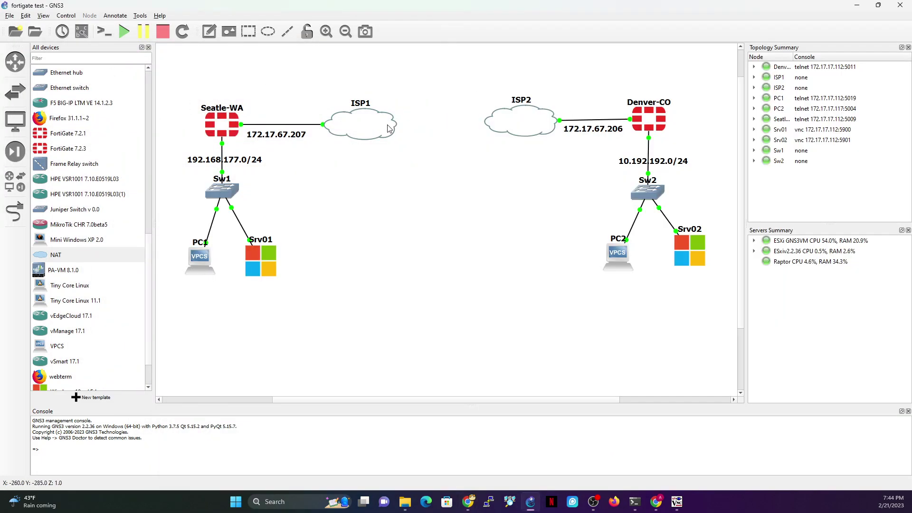
mouse_move(388, 129)
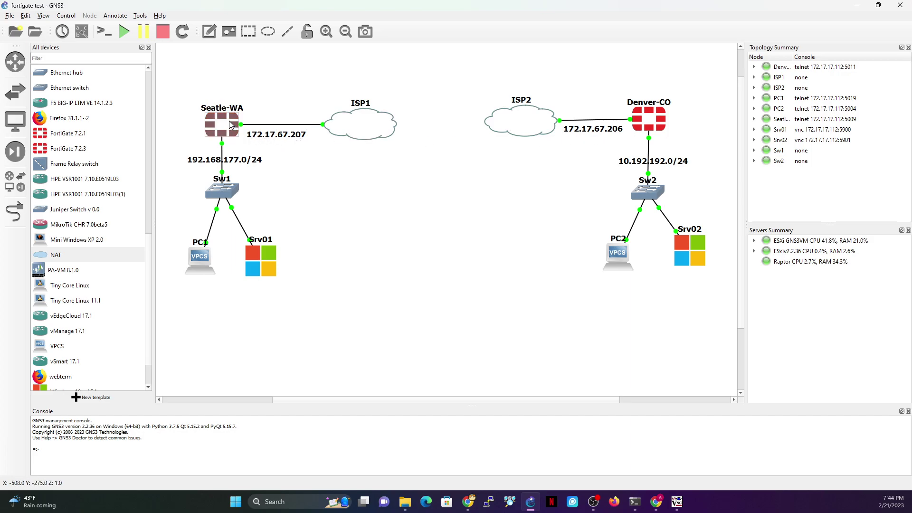
Return to the Denver-CO FortiGate browser window and maximize it.
mouse_move(470, 503)
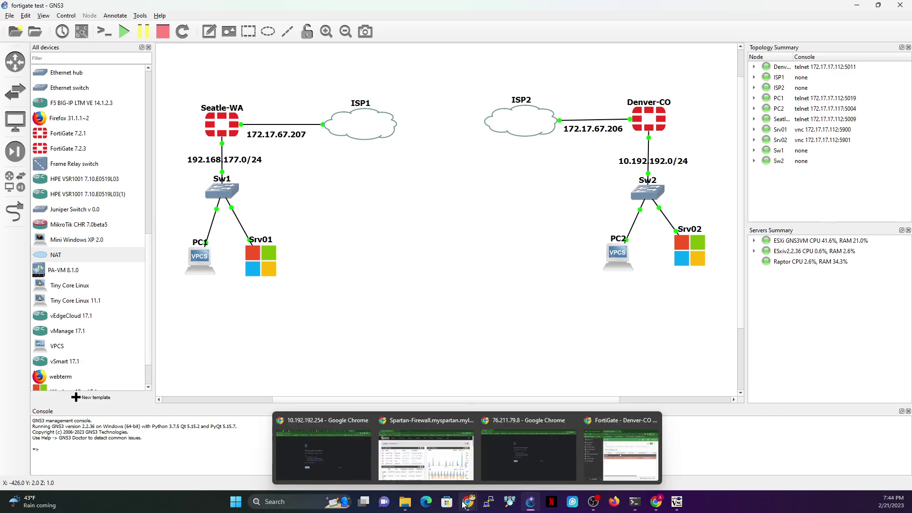
left_click(617, 448)
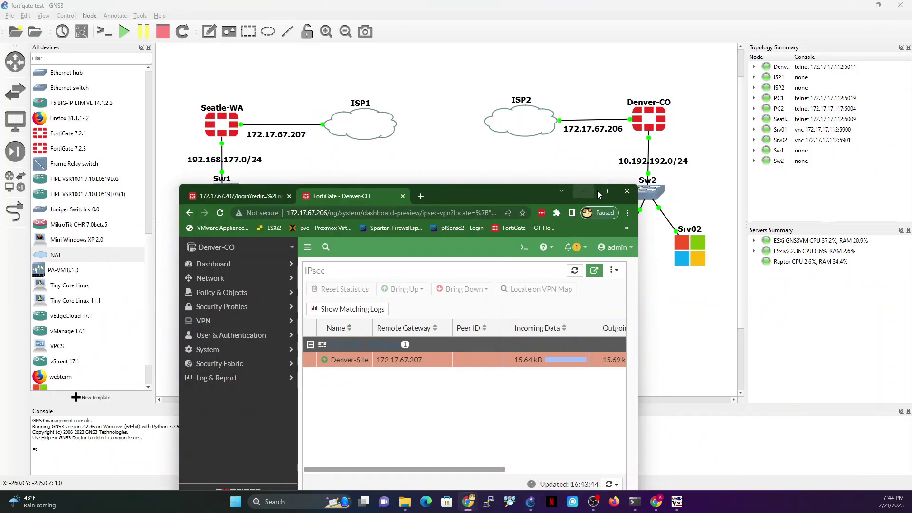
left_click(604, 191)
Open Network > Interfaces to view ISP2 (port1) 172.17.67.206 and port3 10.192.192.254 addresses.
left_click(36, 91)
left_click(43, 105)
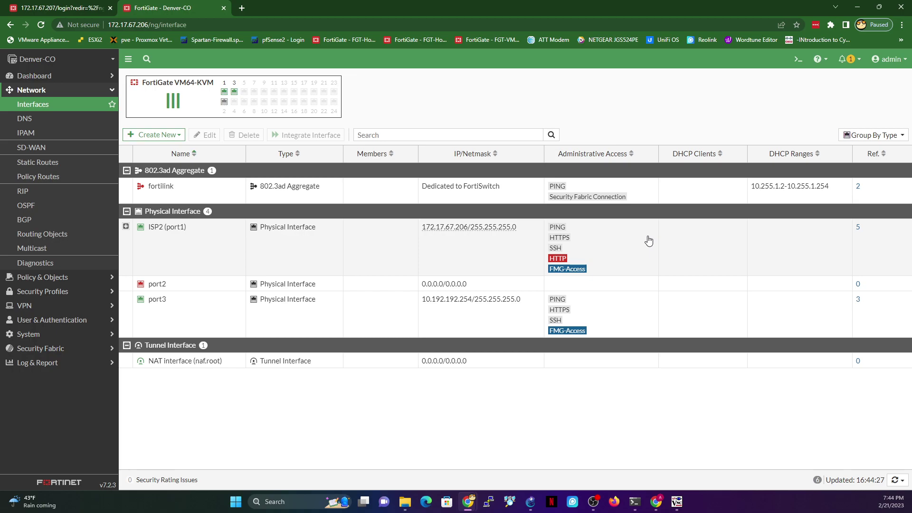
mouse_move(433, 292)
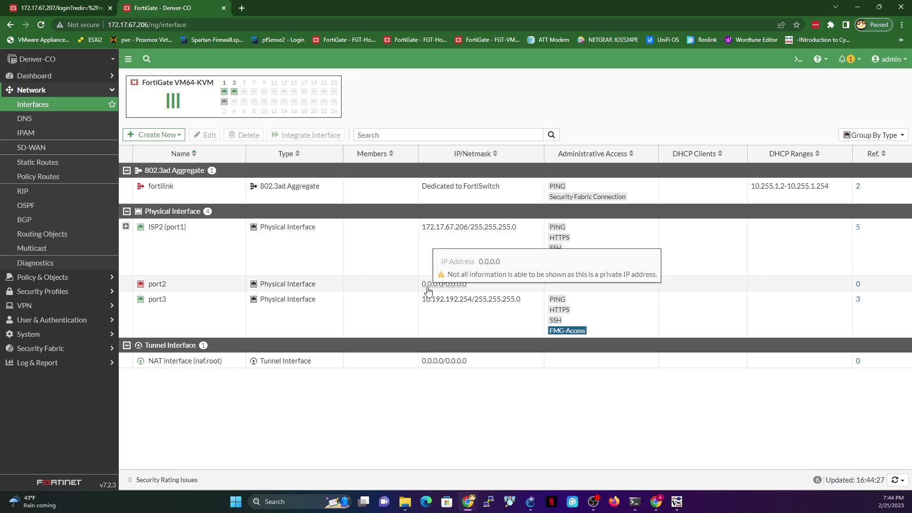